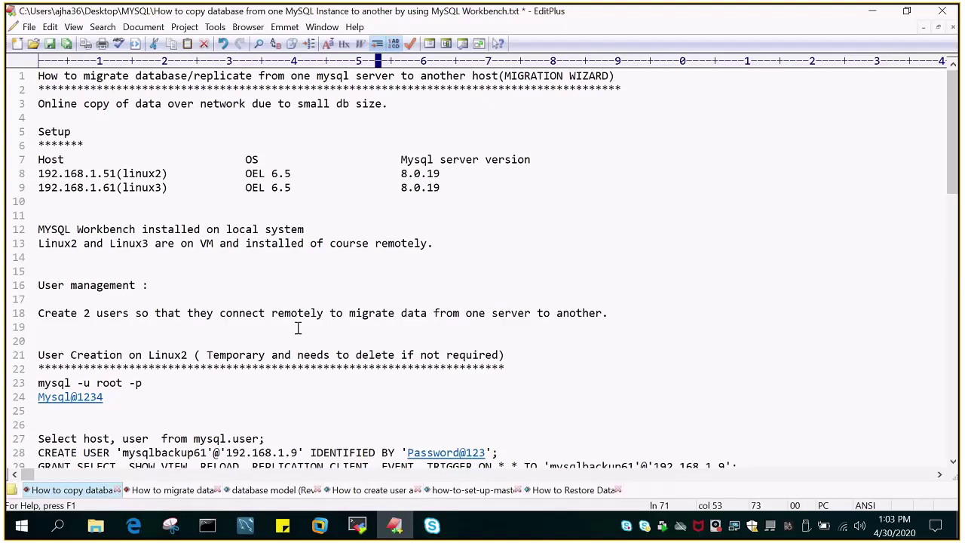
Step: Copy the root login command from the notes' Linux2 section and run mysql -u root -p in the 192.168.1.51 MobaXterm session
{"action": "scroll", "coordinate": [258, 251], "scroll_direction": "down", "scroll_amount": 1}
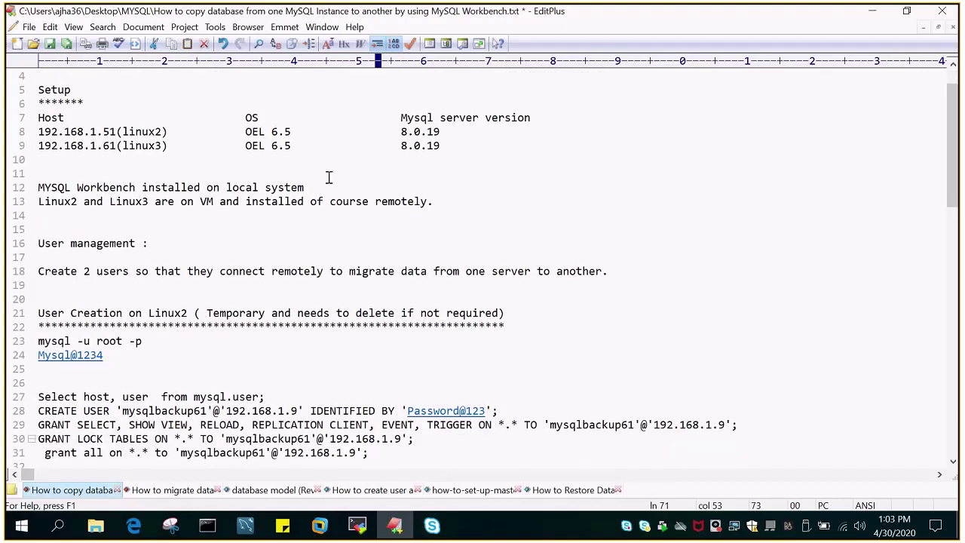
{"action": "scroll", "coordinate": [345, 273], "scroll_direction": "down", "scroll_amount": 1}
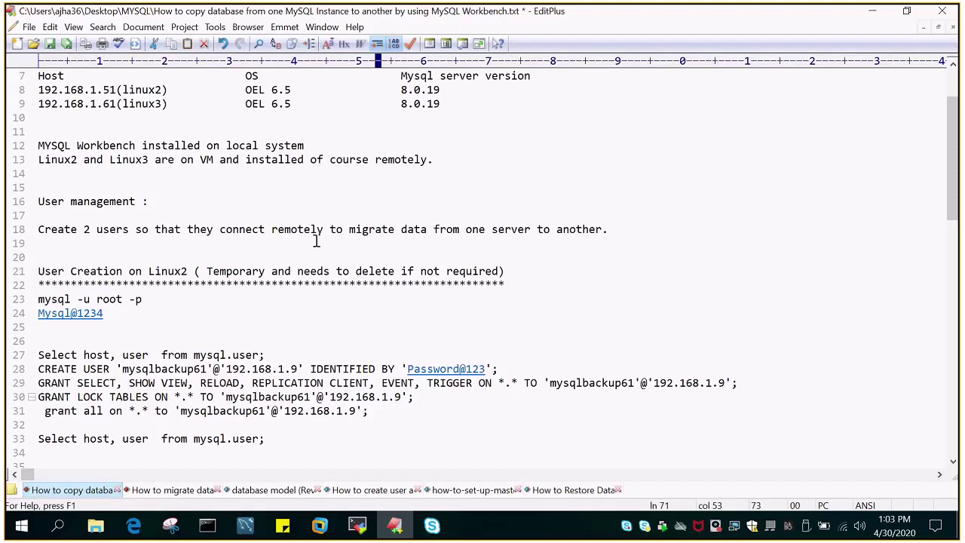
{"action": "scroll", "coordinate": [215, 286], "scroll_direction": "down", "scroll_amount": 2}
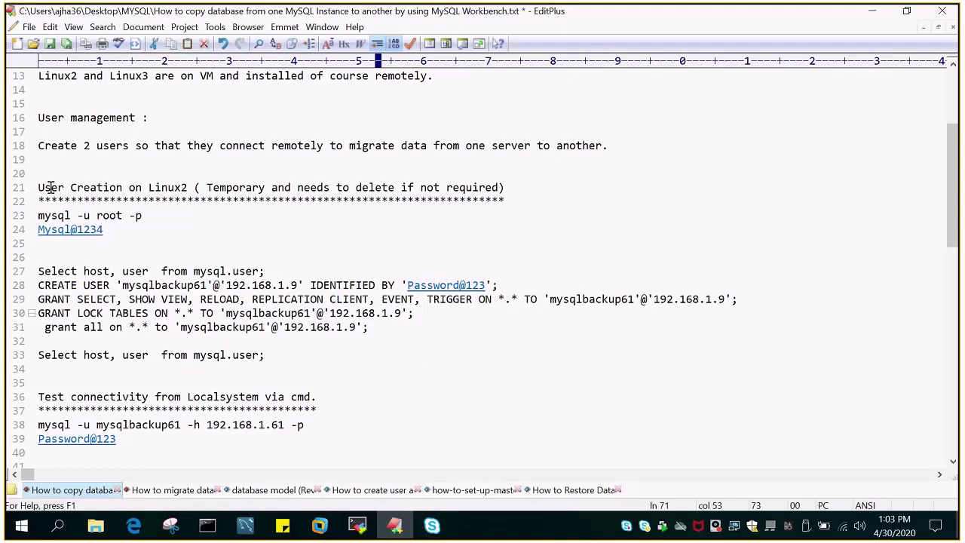
{"action": "left_click", "coordinate": [357, 525]}
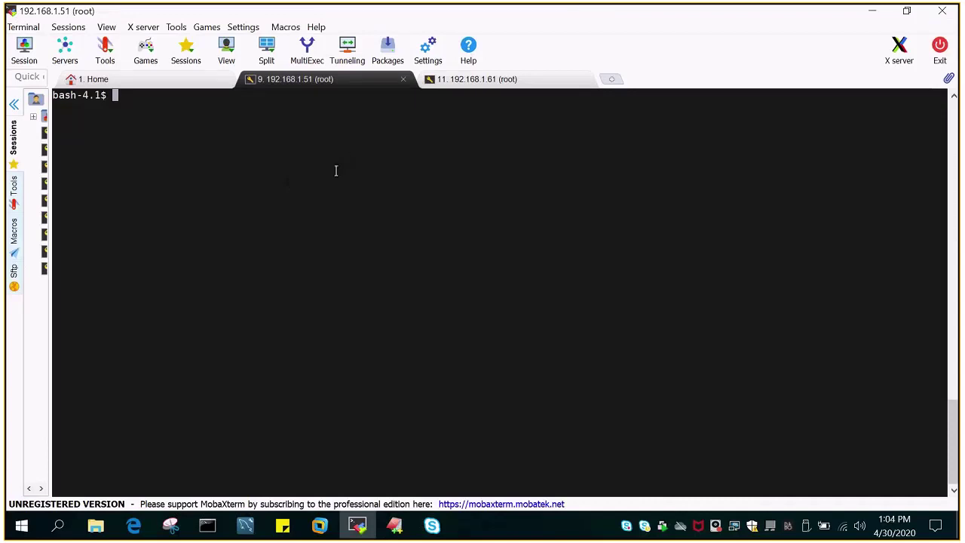
{"action": "left_click", "coordinate": [394, 525]}
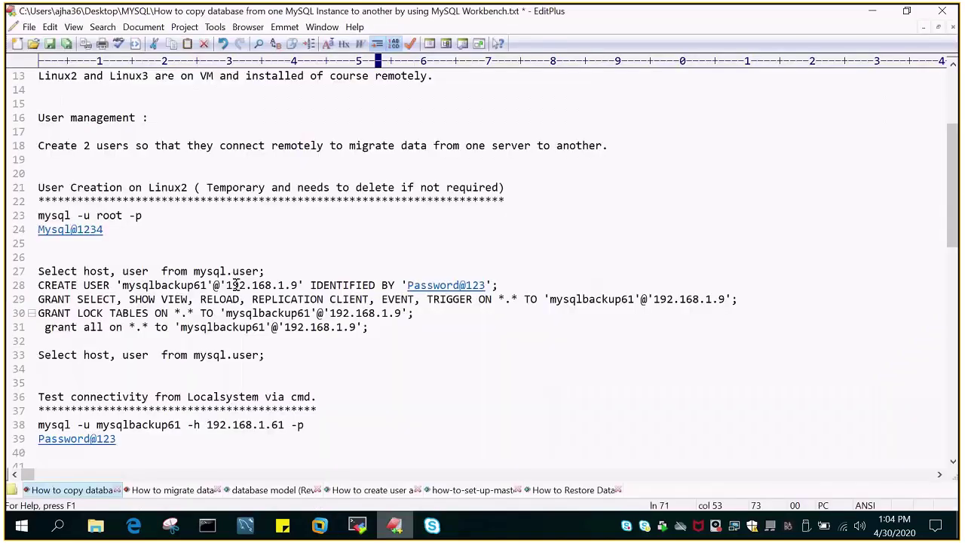
{"action": "scroll", "coordinate": [235, 285], "scroll_direction": "down", "scroll_amount": 1}
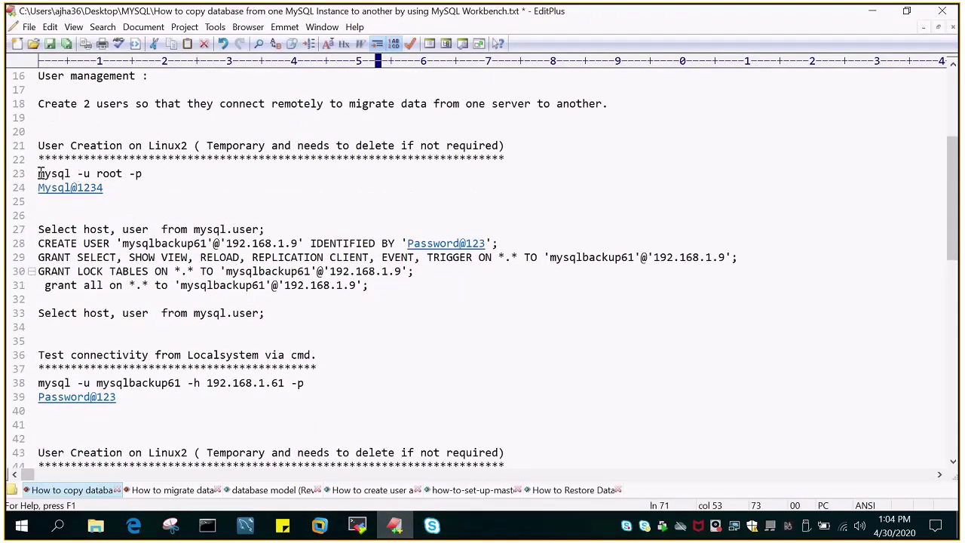
{"action": "left_click_drag", "start_coordinate": [39, 173], "coordinate": [162, 174]}
{"action": "key", "text": "ctrl+c"}
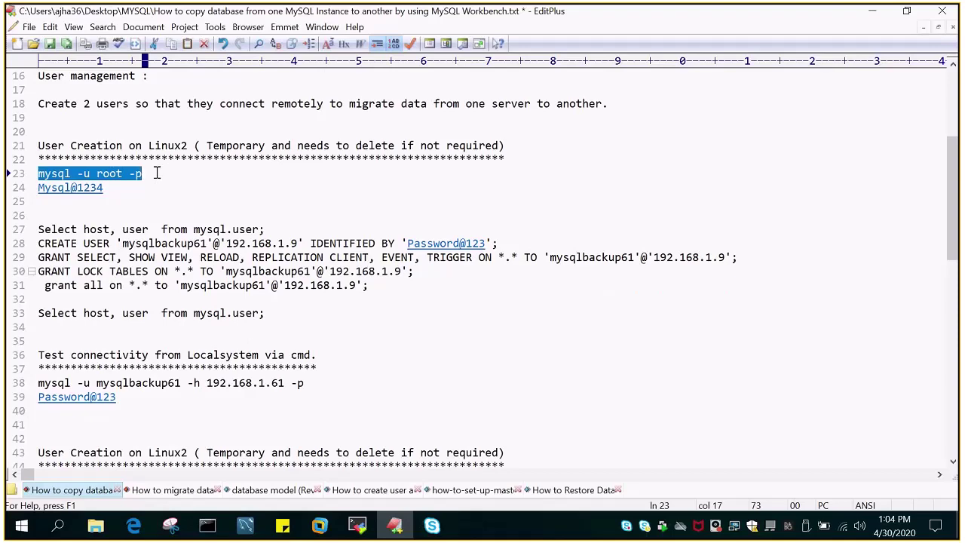
{"action": "left_click", "coordinate": [357, 525]}
{"action": "right_click", "coordinate": [255, 139]}
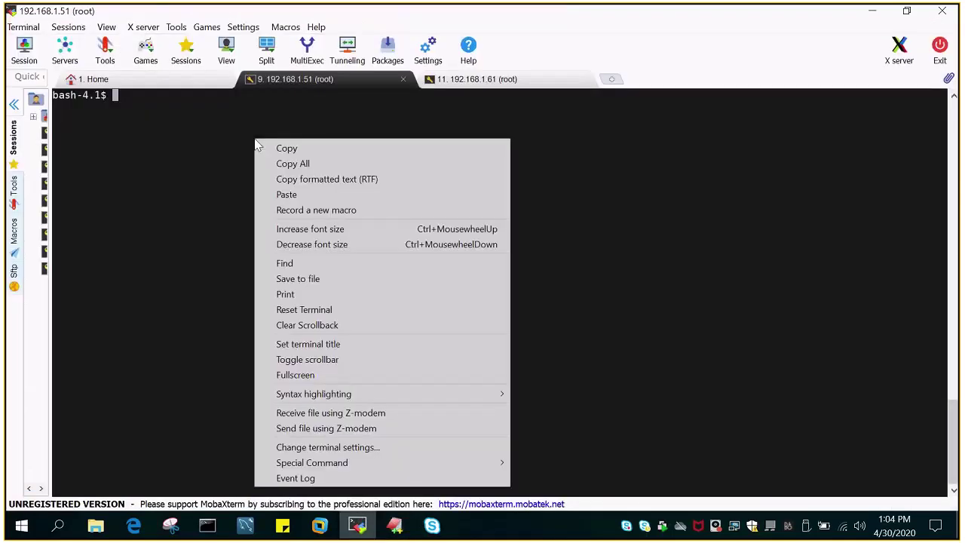
{"action": "left_click", "coordinate": [297, 194]}
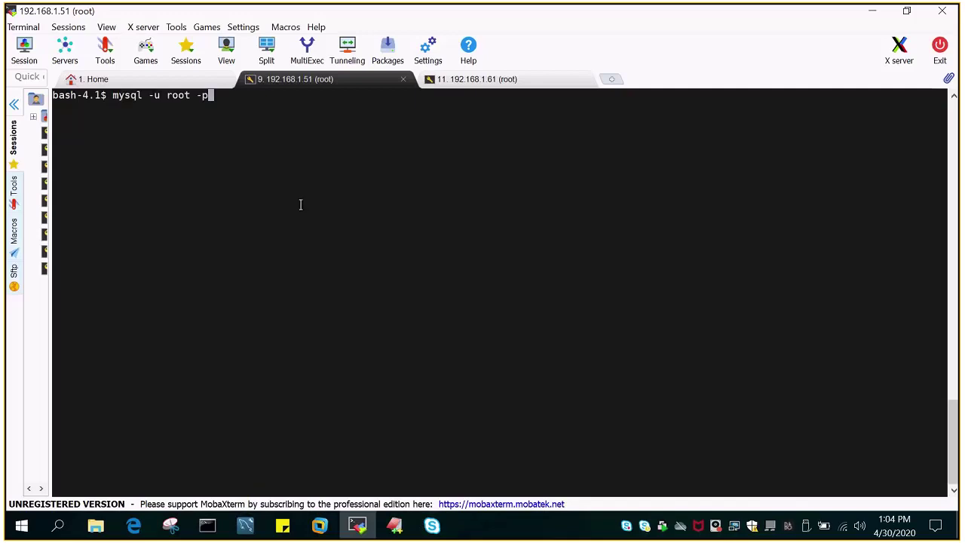
{"action": "key", "text": "Return"}
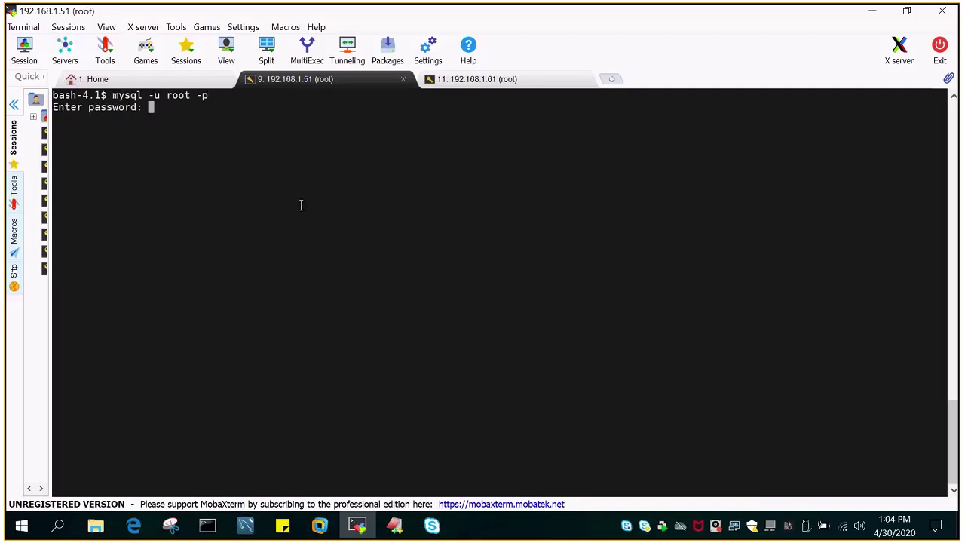
Step: Log in to MySQL on 192.168.1.51 by entering the root password copied from the EditPlus notes
{"action": "left_click", "coordinate": [394, 525]}
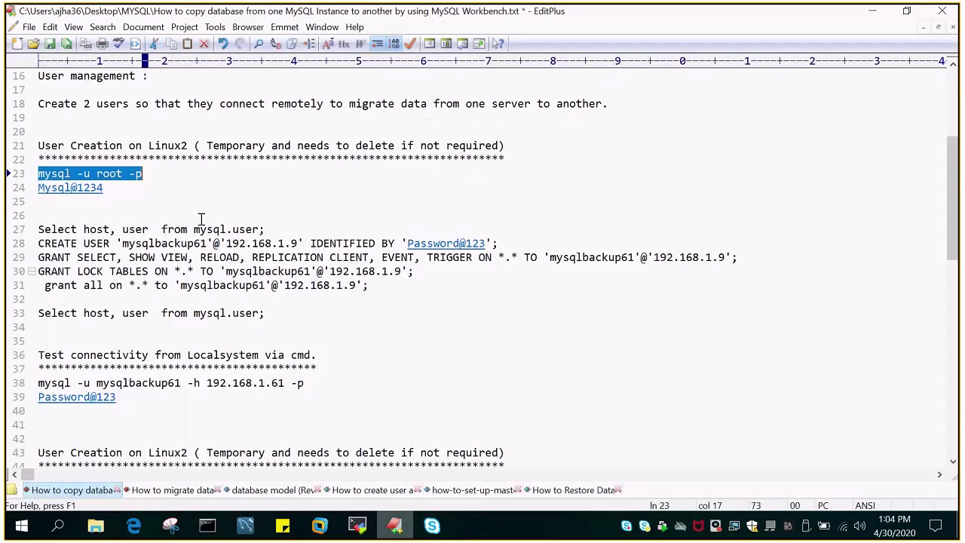
{"action": "double_click", "coordinate": [78, 189]}
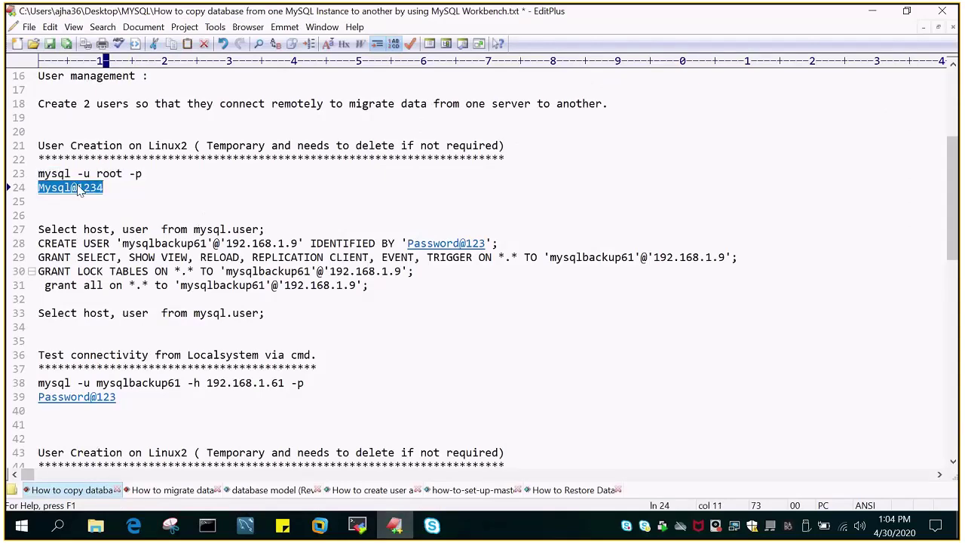
{"action": "left_click", "coordinate": [358, 526]}
{"action": "right_click", "coordinate": [216, 149]}
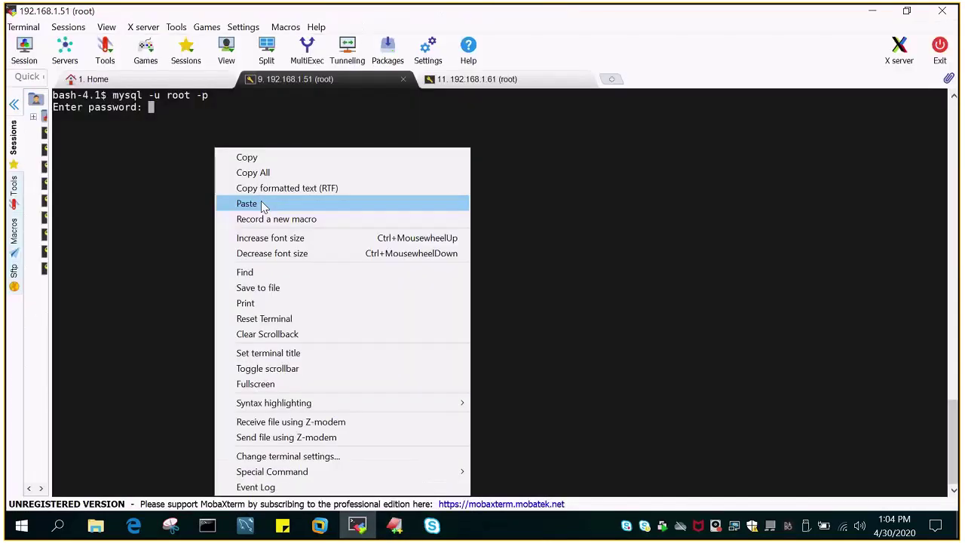
{"action": "left_click", "coordinate": [247, 203]}
{"action": "key", "text": "Return"}
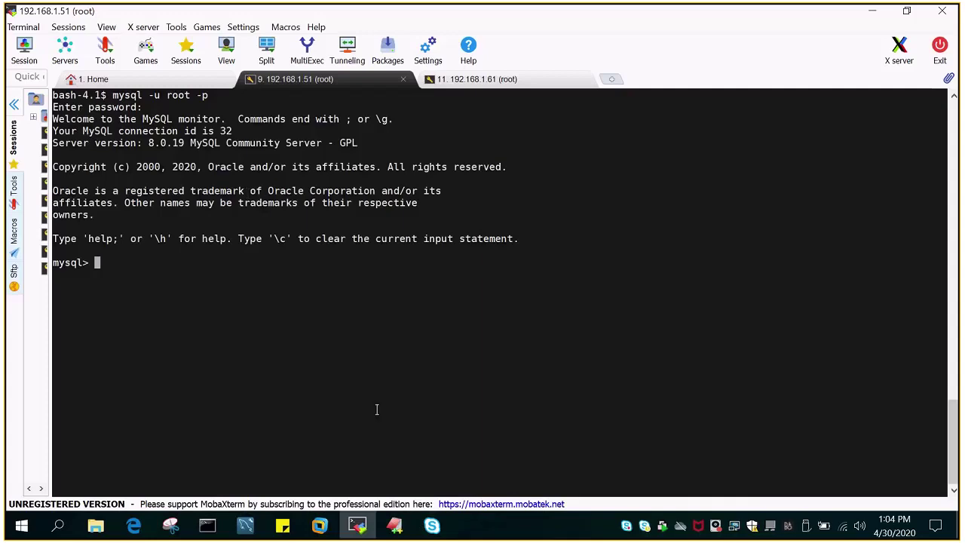
Step: Return to the EditPlus notes and highlight the host address 192.168.1.9 in the CREATE USER 'mysqlbackup61' statement
{"action": "left_click", "coordinate": [394, 525]}
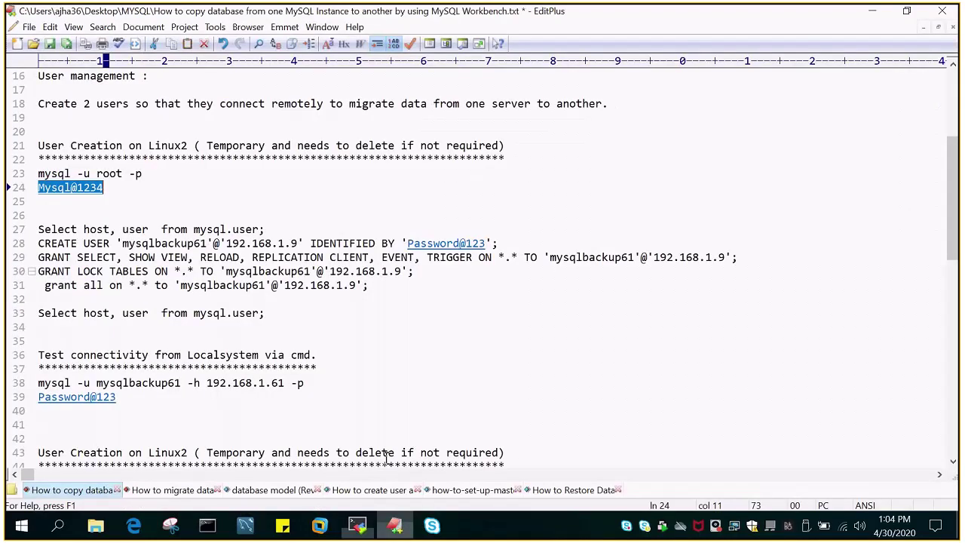
{"action": "scroll", "coordinate": [448, 261], "scroll_direction": "down", "scroll_amount": 2}
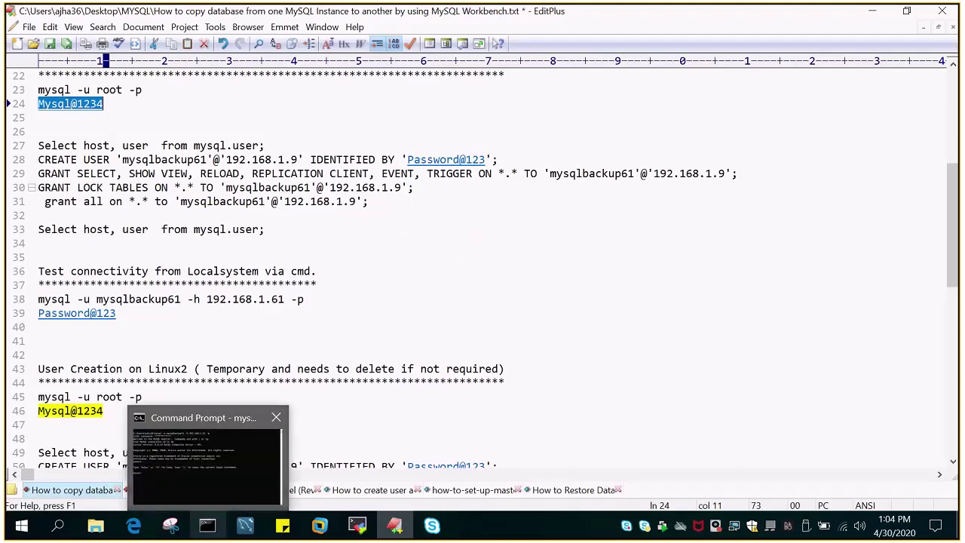
{"action": "left_click_drag", "start_coordinate": [226, 161], "coordinate": [297, 160]}
{"action": "left_click", "coordinate": [407, 279]}
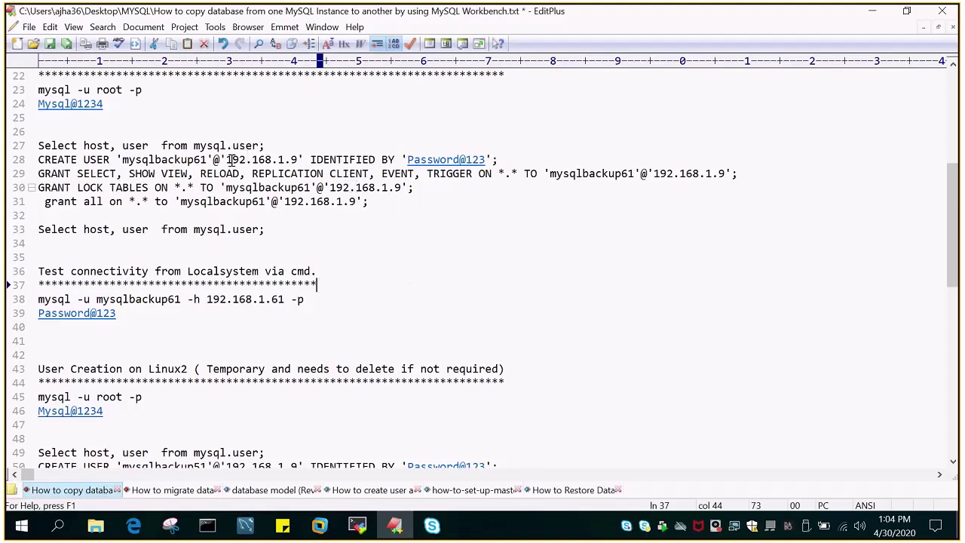
{"action": "left_click_drag", "start_coordinate": [226, 159], "coordinate": [299, 159]}
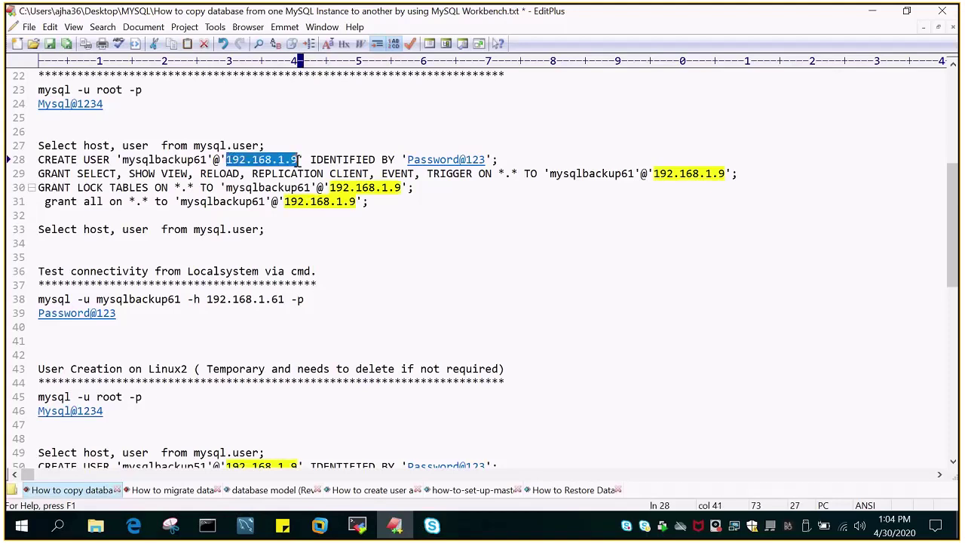
{"action": "left_click", "coordinate": [366, 215]}
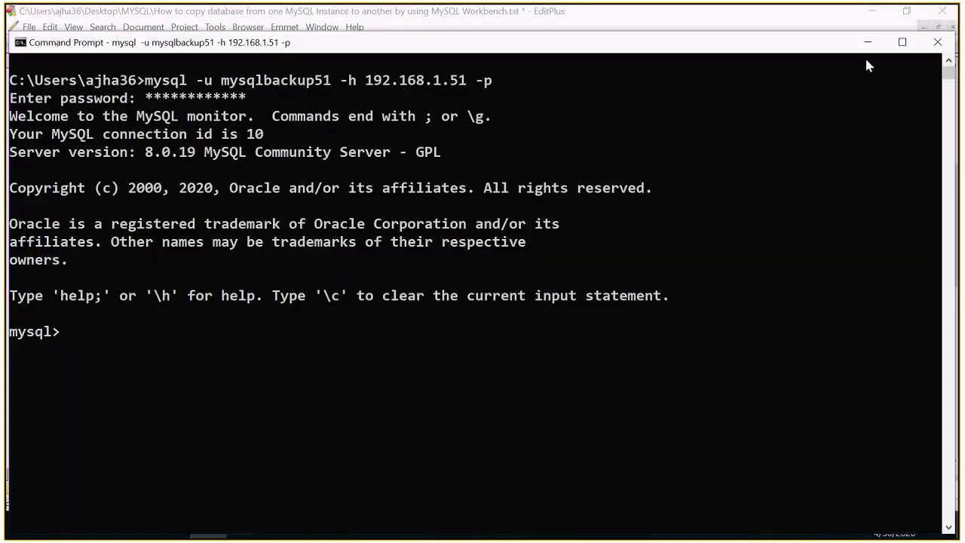
Step: Exit the MySQL session in Command Prompt, change to the drive's root directory, and return to the notes
{"action": "type", "text": "exit"}
{"action": "key", "text": "Return"}
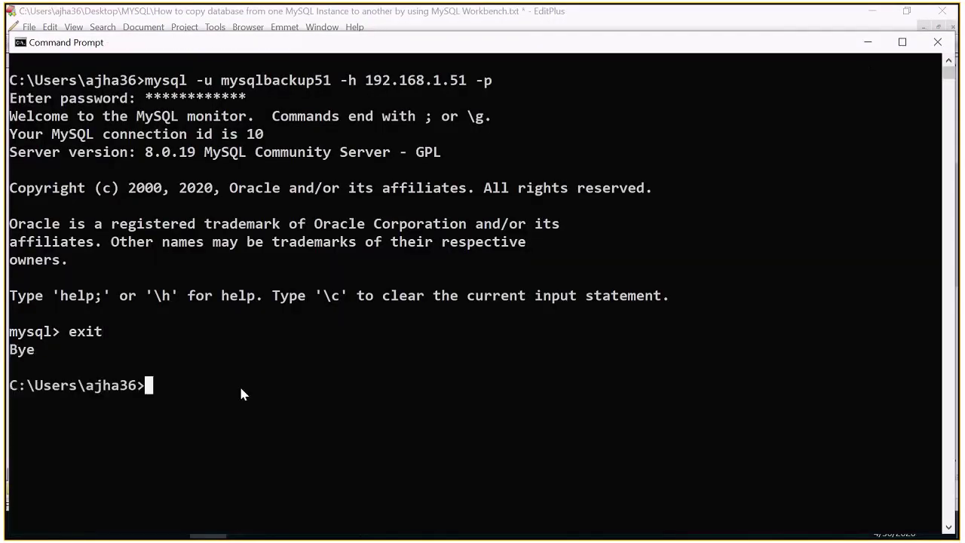
{"action": "type", "text": "cd"}
{"action": "type", "text": "  \\"}
{"action": "key", "text": "Return"}
{"action": "left_click", "coordinate": [866, 43]}
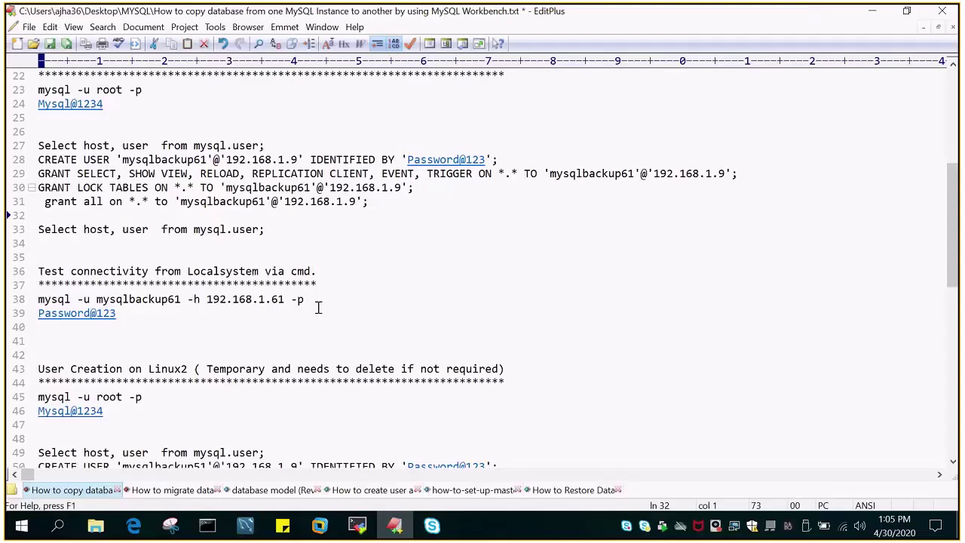
Step: Remove the leading space before the mysqlbackup61 grant all statement and copy the SQL statements on lines 27 to 31
{"action": "left_click", "coordinate": [44, 201]}
{"action": "key", "text": "BackSpace"}
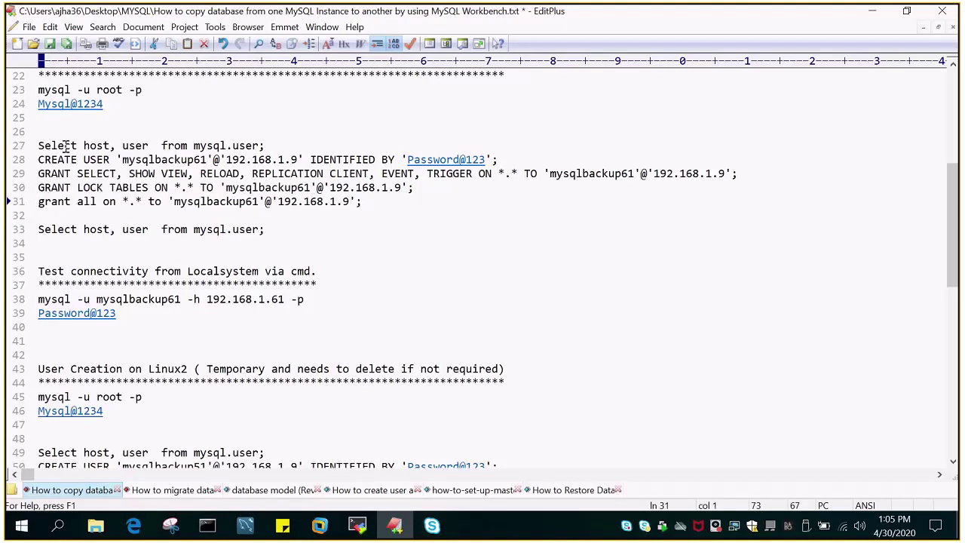
{"action": "left_click_drag", "start_coordinate": [39, 145], "coordinate": [377, 213]}
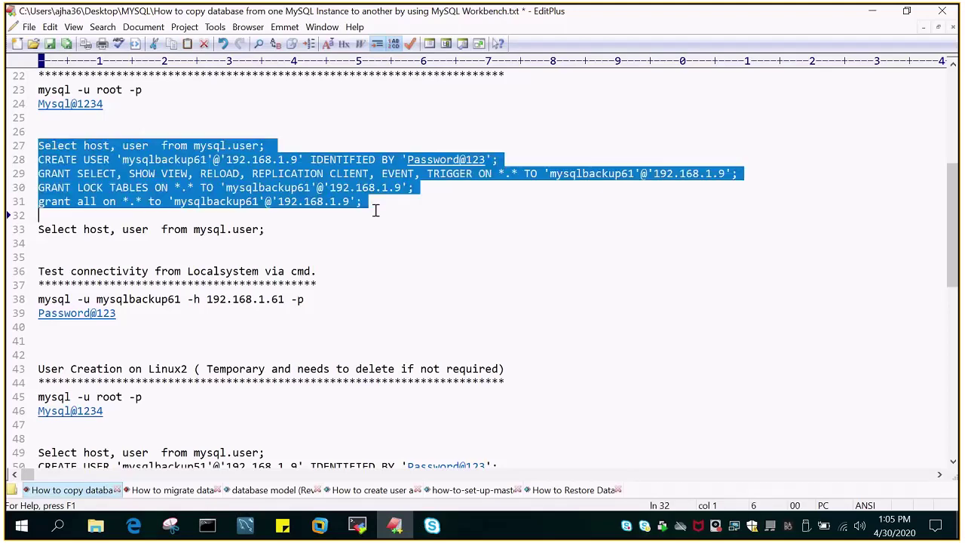
{"action": "right_click", "coordinate": [229, 167]}
{"action": "left_click", "coordinate": [263, 189]}
Step: Run the copied statements in the 192.168.1.51 MySQL session to create 'mysqlbackup61'@'192.168.1.9' with its password and grant its privileges
{"action": "left_click", "coordinate": [358, 525]}
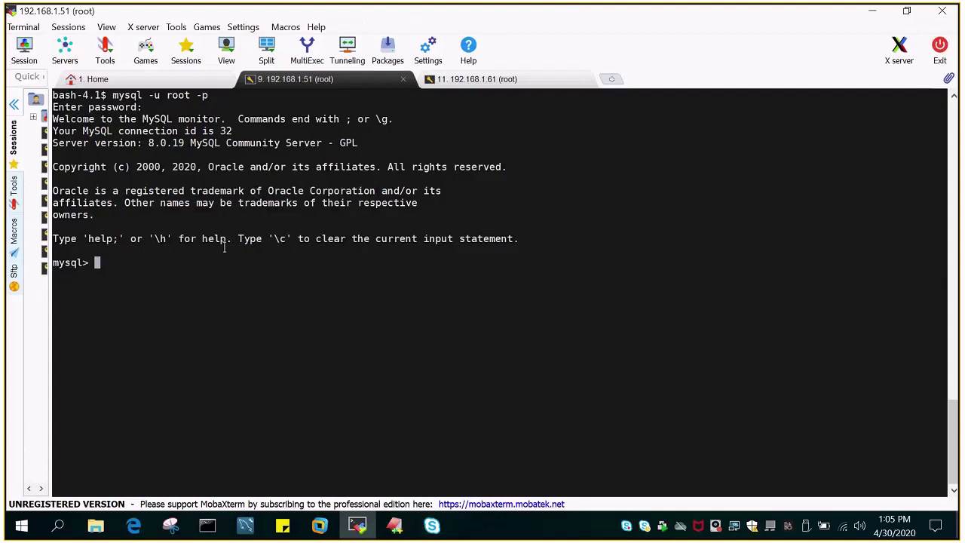
{"action": "right_click", "coordinate": [305, 92]}
{"action": "left_click", "coordinate": [334, 151]}
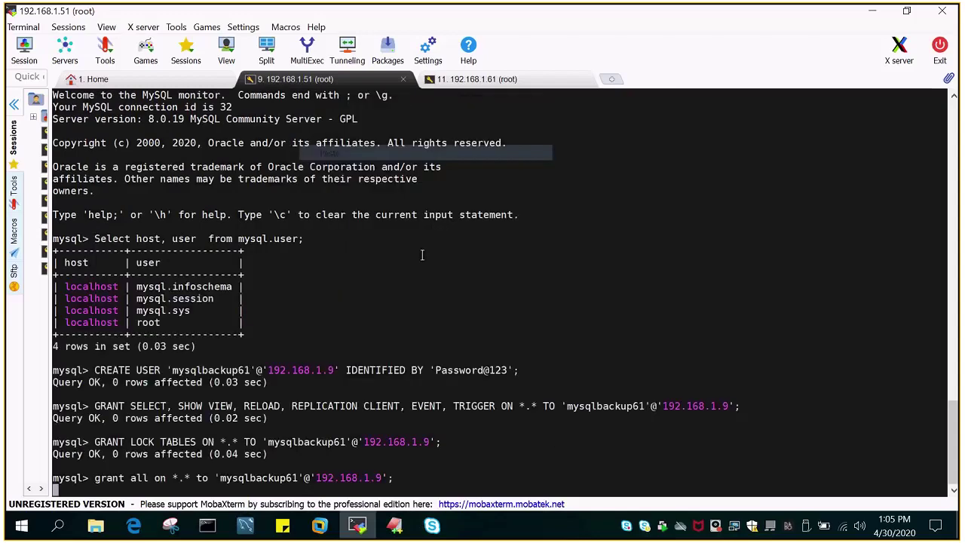
{"action": "key", "text": "Return"}
{"action": "key", "text": "Return"}
{"action": "key", "text": "Return"}
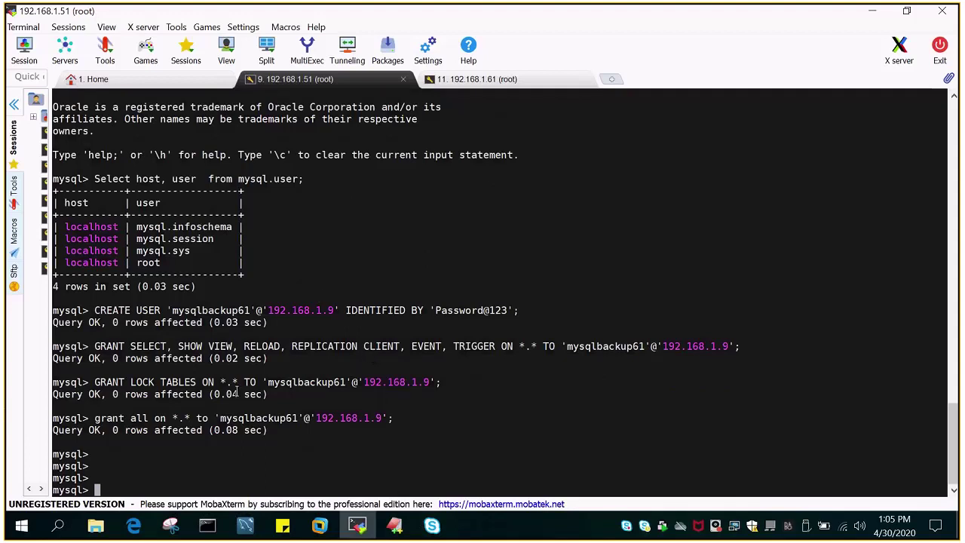
Step: Check the EditPlus notes' user creation sections for mysqlbackup61 and mysqlbackup51 against their target servers
{"action": "left_click", "coordinate": [394, 525]}
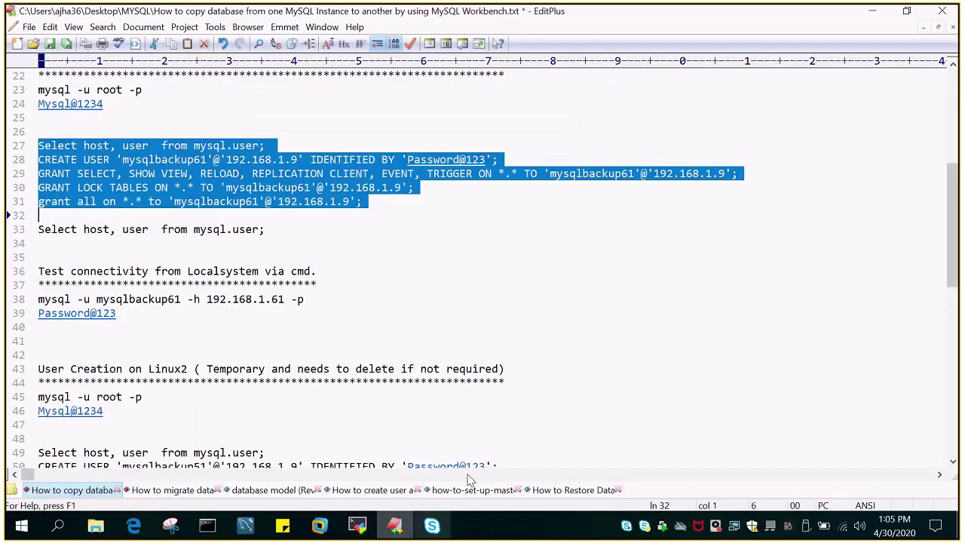
{"action": "scroll", "coordinate": [280, 311], "scroll_direction": "up", "scroll_amount": 2}
{"action": "scroll", "coordinate": [279, 311], "scroll_direction": "up", "scroll_amount": 1}
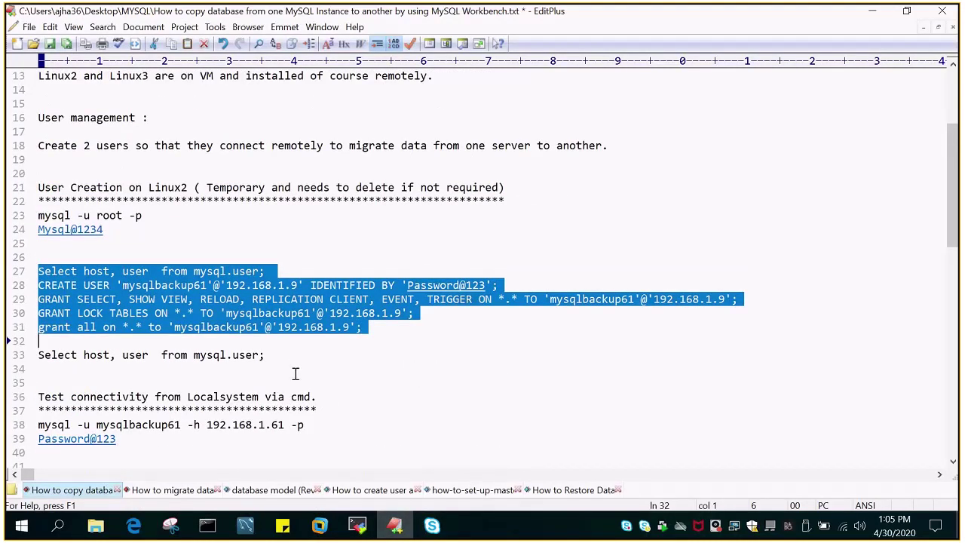
{"action": "scroll", "coordinate": [296, 374], "scroll_direction": "down", "scroll_amount": 3}
{"action": "scroll", "coordinate": [295, 374], "scroll_direction": "down", "scroll_amount": 3}
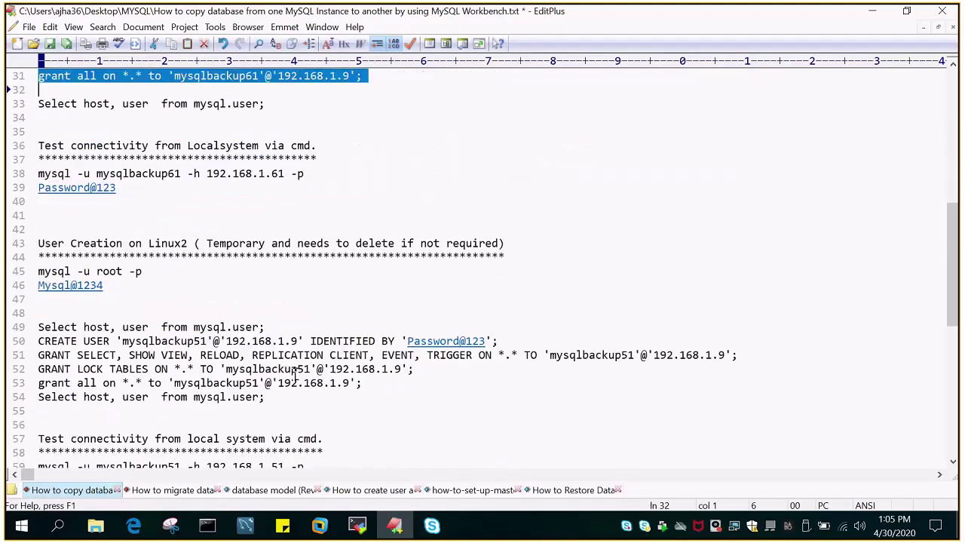
{"action": "scroll", "coordinate": [197, 319], "scroll_direction": "up", "scroll_amount": 2}
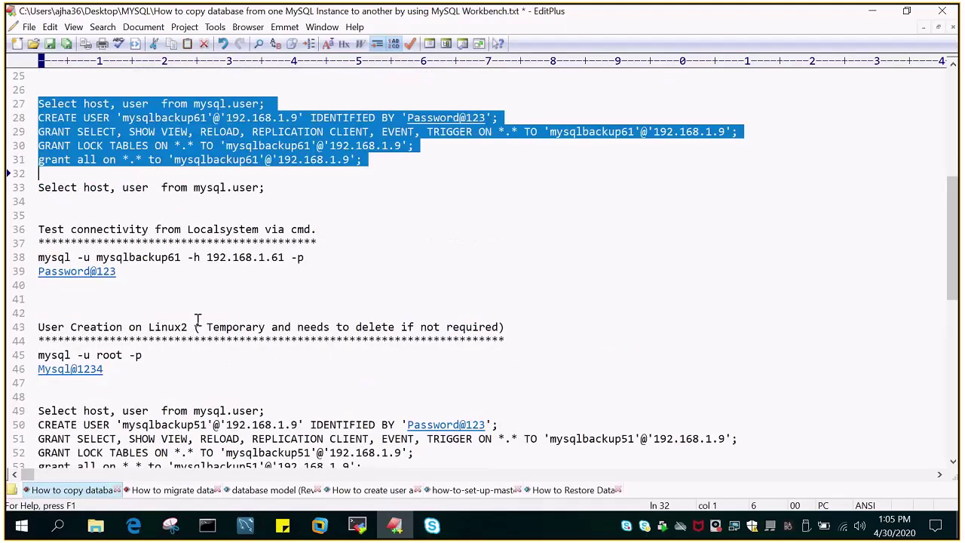
Step: Try to drop the user 'mysqlbackup61'@'192.168.1.9' in the 192.168.1.51 MySQL session in MobaXterm
{"action": "left_click", "coordinate": [357, 525]}
{"action": "type", "text": "d"}
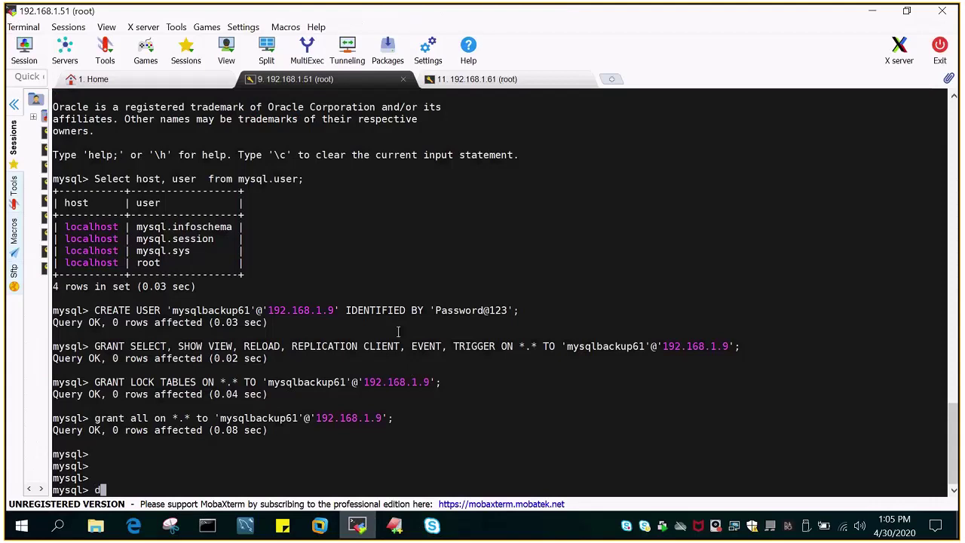
{"action": "type", "text": "rop user"}
{"action": "left_click_drag", "start_coordinate": [166, 309], "coordinate": [334, 310]}
{"action": "right_click", "coordinate": [329, 217]}
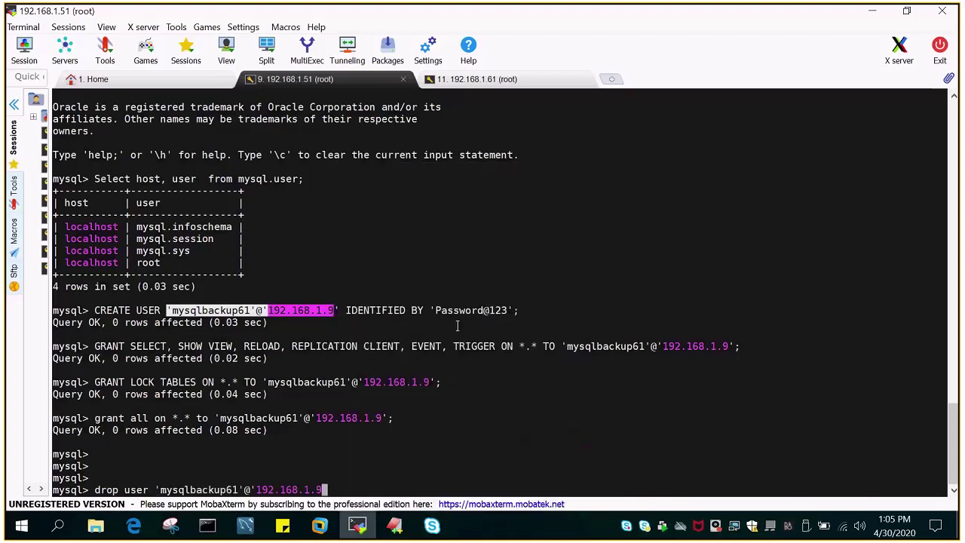
{"action": "type", "text": ";"}
{"action": "key", "text": "Return"}
Step: Abandon the unfinished drop user statement and get back to an empty MySQL prompt
{"action": "type", "text": ";"}
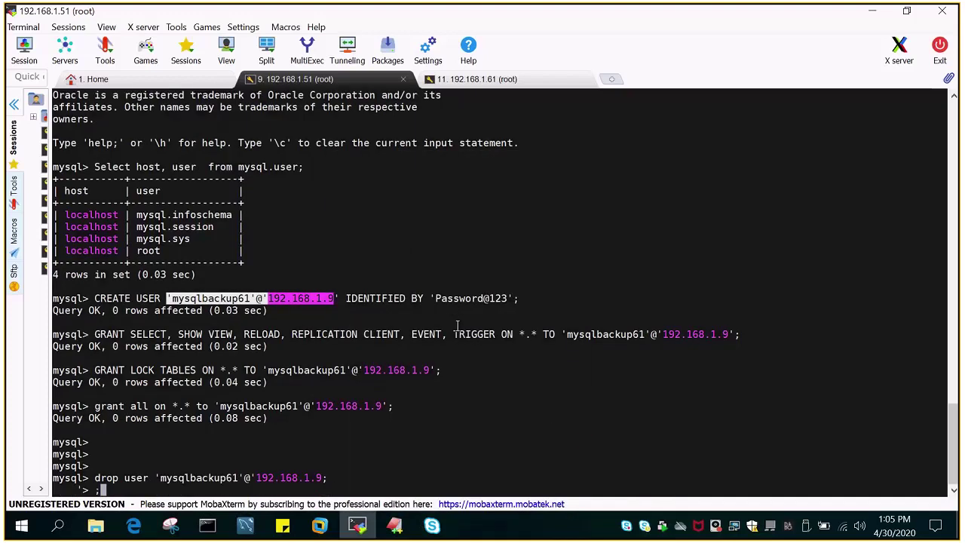
{"action": "key", "text": "BackSpace"}
{"action": "key", "text": "Return"}
{"action": "key", "text": "Return"}
{"action": "key", "text": "Return"}
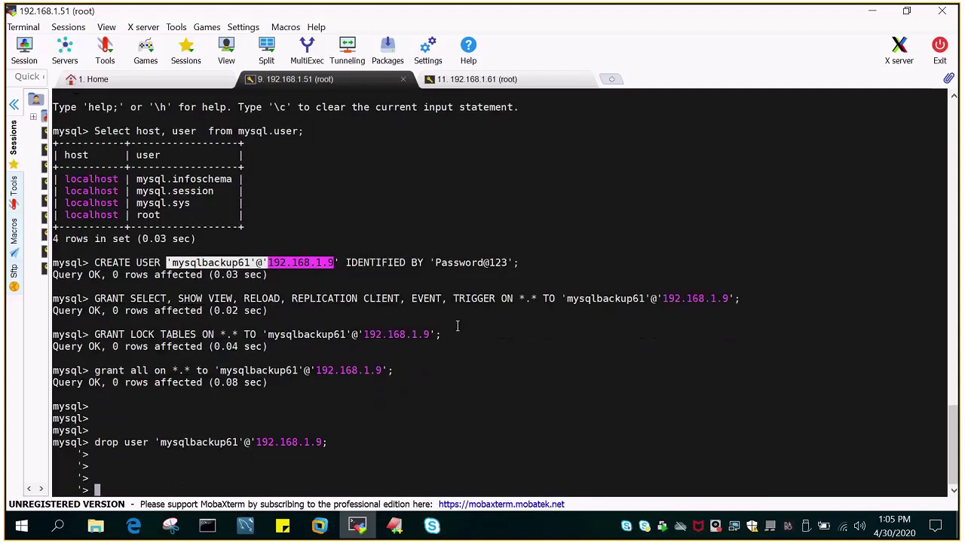
{"action": "type", "text": "exit"}
{"action": "key", "text": "Return"}
{"action": "key", "text": "ctrl+c"}
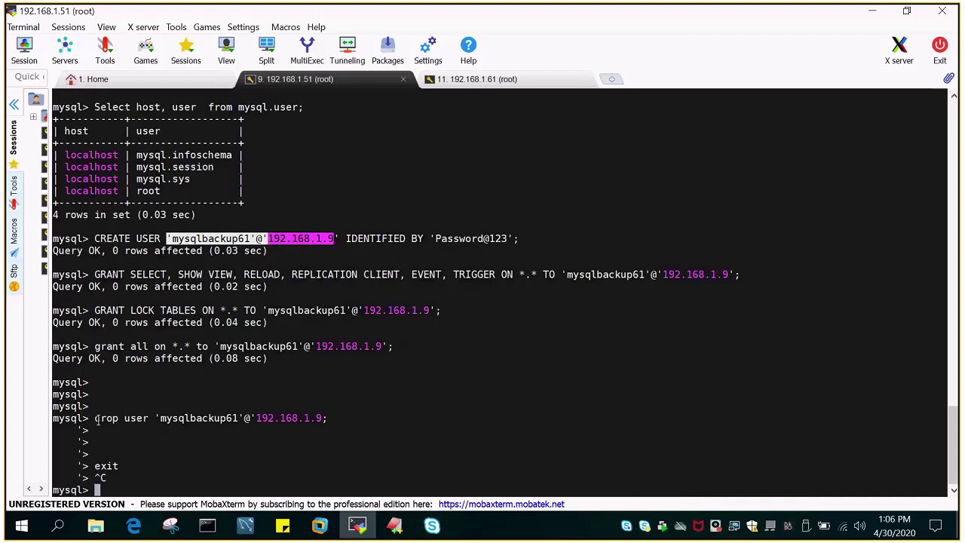
Step: Drop the user 'mysqlbackup61'@'192.168.1.9' in the 192.168.1.51 MySQL session, reusing the earlier statement with its closing quote added
{"action": "left_click_drag", "start_coordinate": [96, 419], "coordinate": [323, 419]}
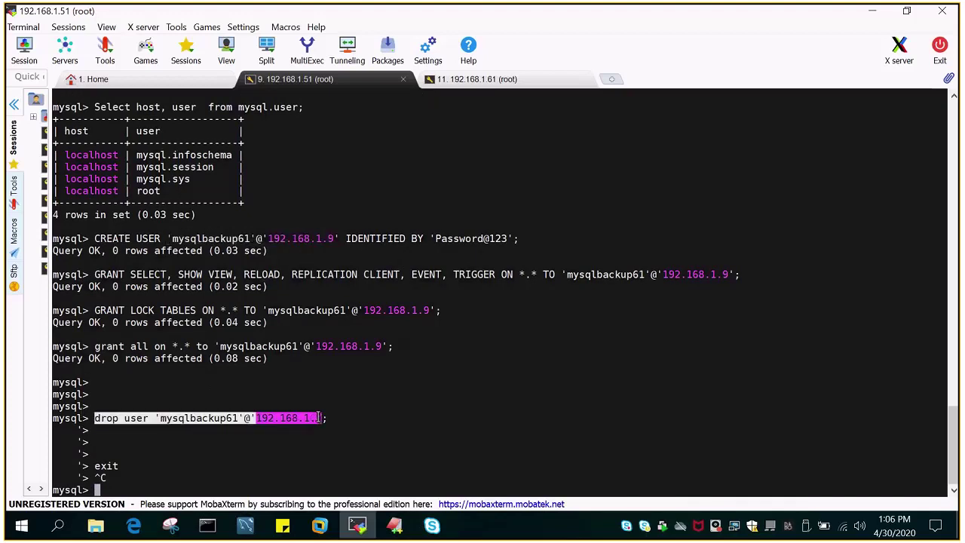
{"action": "right_click", "coordinate": [385, 419]}
{"action": "left_click", "coordinate": [416, 211]}
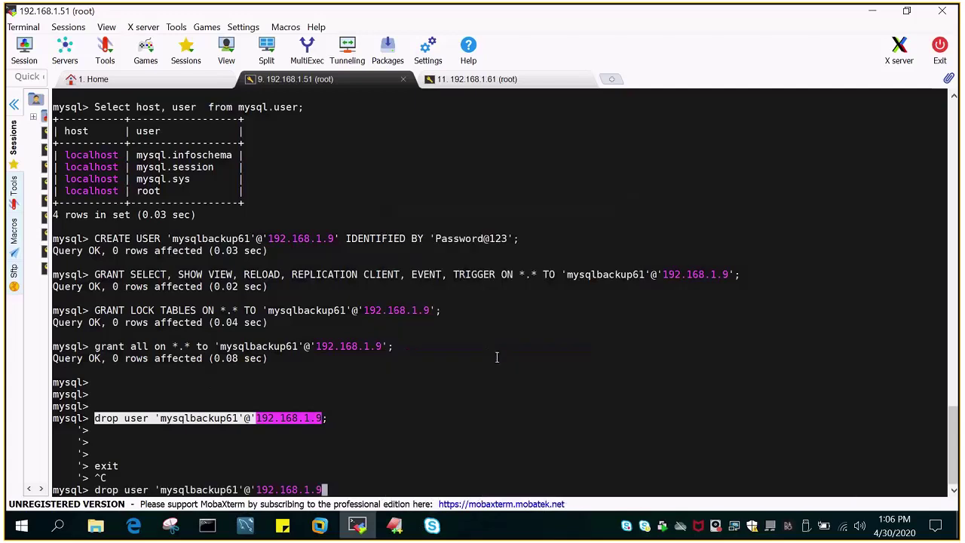
{"action": "type", "text": "';"}
{"action": "key", "text": "Return"}
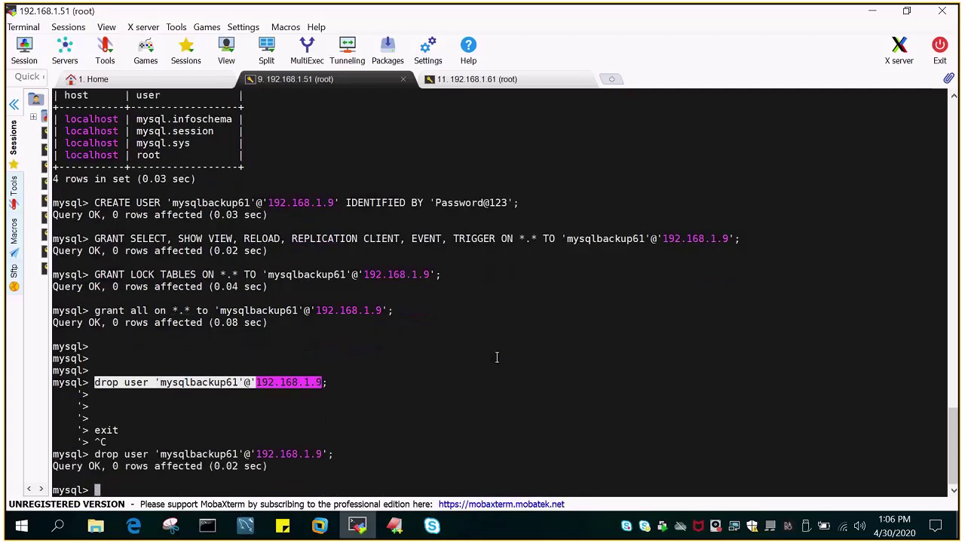
Step: Rerun the earlier query that selects host and user from mysql.user in the 192.168.1.51 session
{"action": "scroll", "coordinate": [287, 256], "scroll_direction": "up", "scroll_amount": 4}
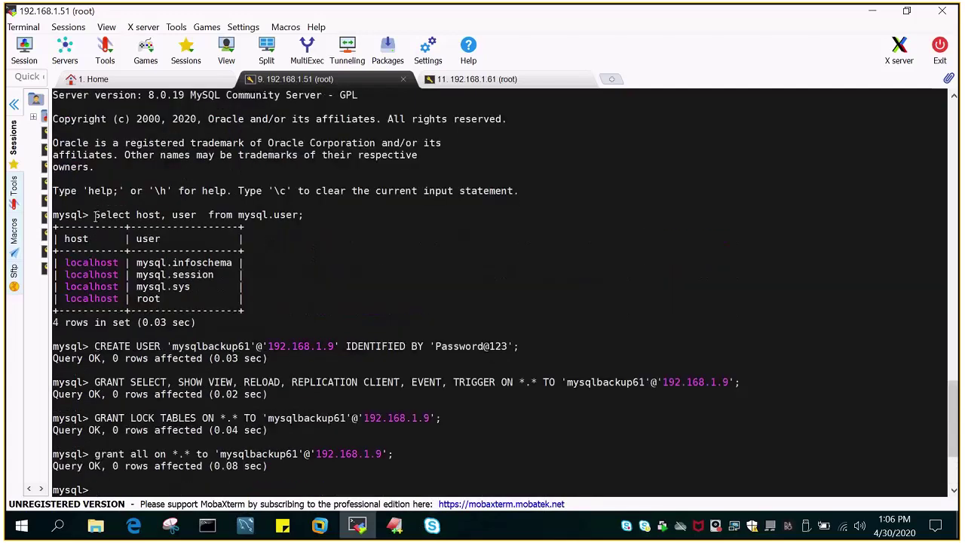
{"action": "left_click_drag", "start_coordinate": [94, 215], "coordinate": [362, 209]}
{"action": "right_click", "coordinate": [536, 151]}
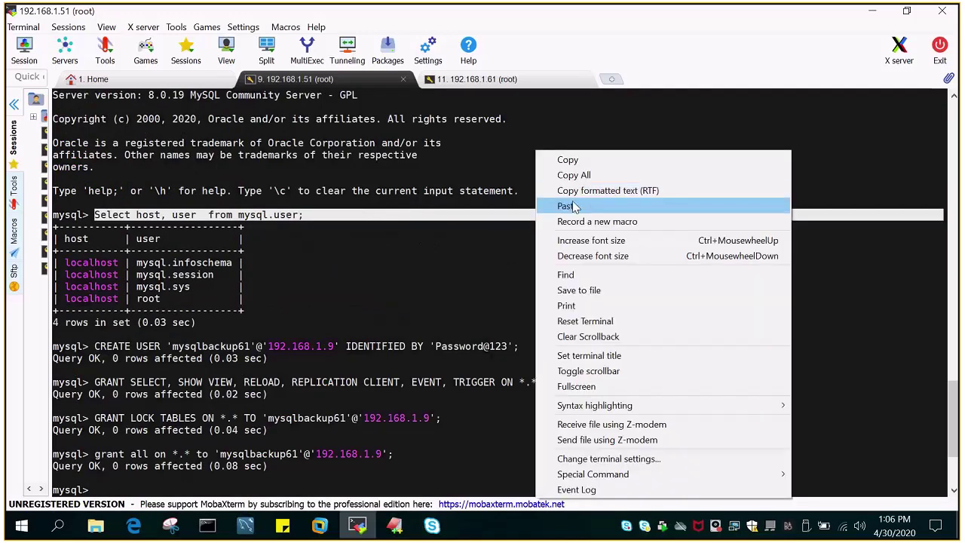
{"action": "left_click", "coordinate": [568, 206]}
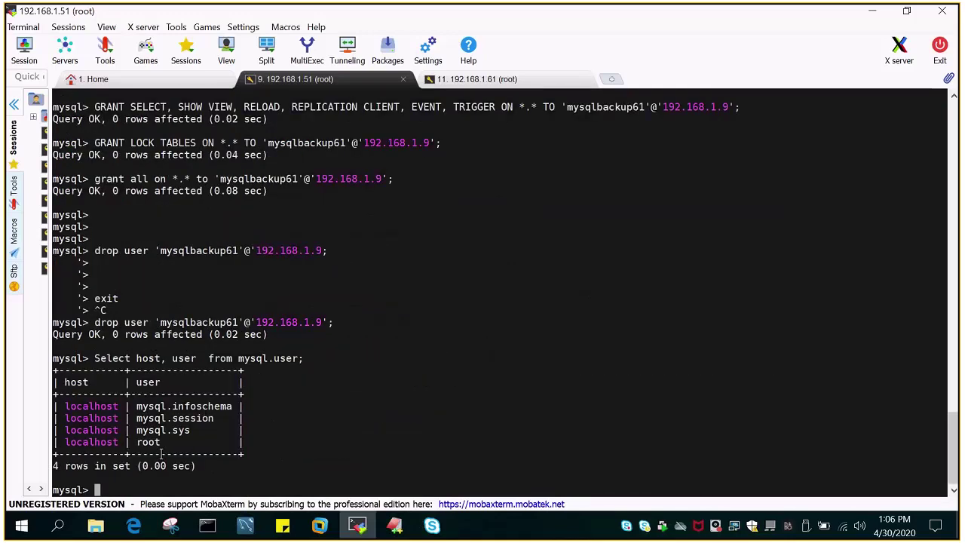
Step: Compare the headings and user names of the mysqlbackup61 and mysqlbackup51 creation sections in the EditPlus notes
{"action": "left_click", "coordinate": [383, 525]}
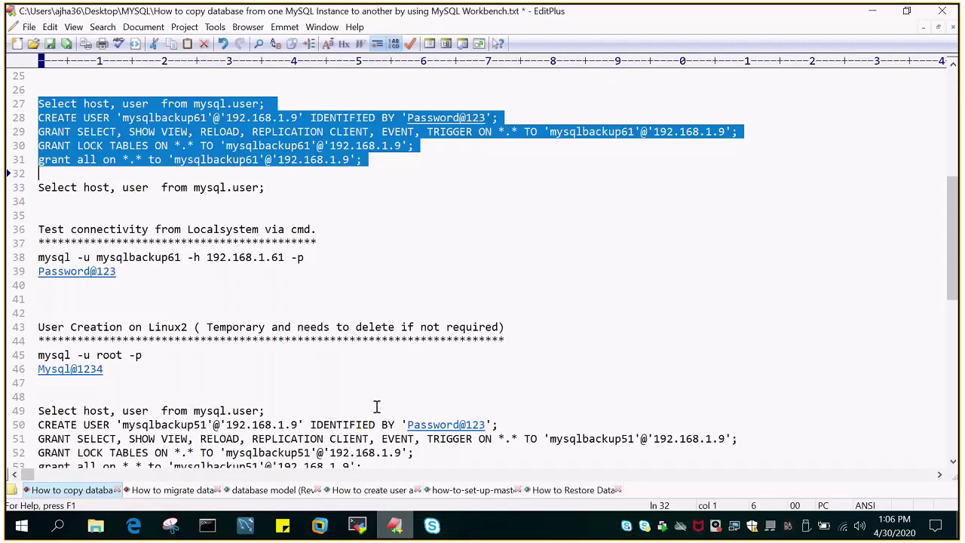
{"action": "key", "text": "Down"}
{"action": "key", "text": "Down"}
{"action": "key", "text": "Down"}
{"action": "scroll", "coordinate": [302, 278], "scroll_direction": "up", "scroll_amount": 2}
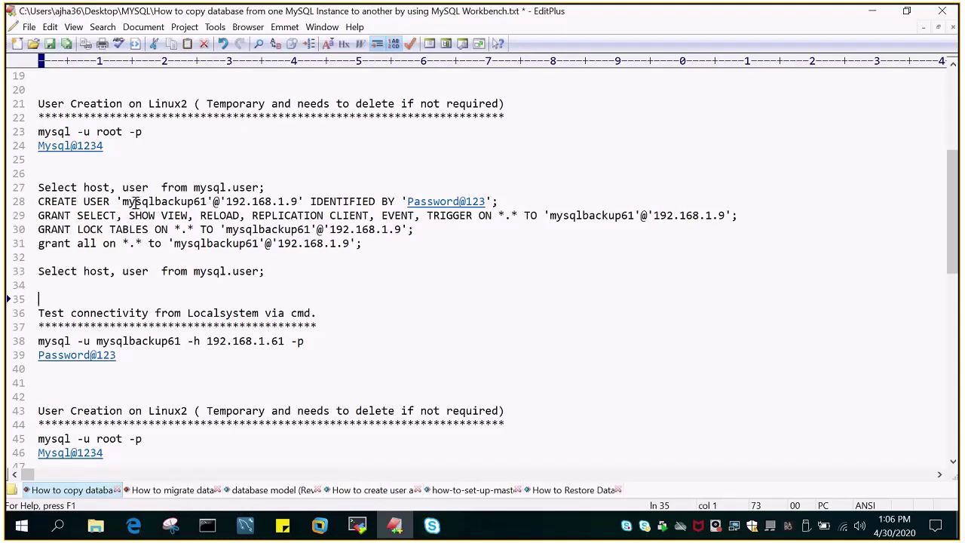
{"action": "left_click_drag", "start_coordinate": [193, 201], "coordinate": [200, 201]}
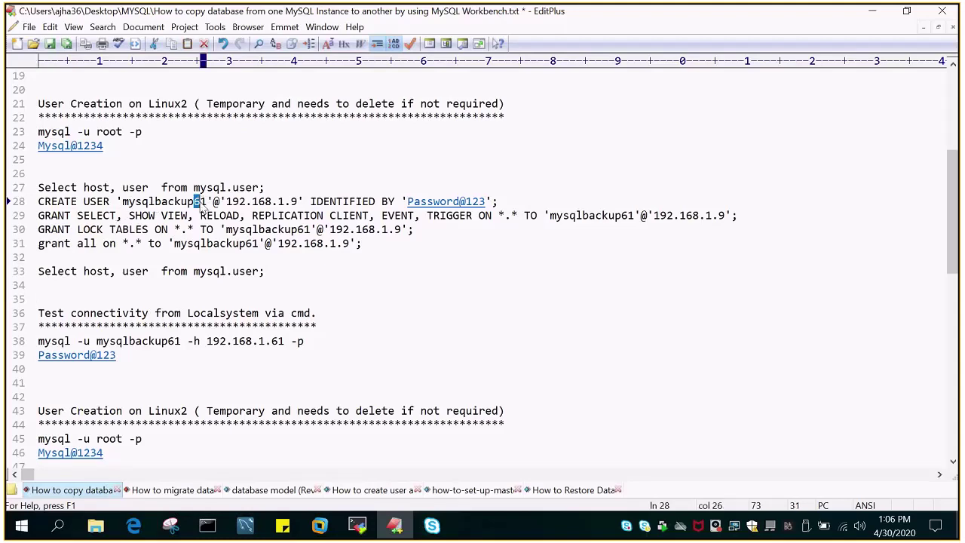
{"action": "scroll", "coordinate": [358, 297], "scroll_direction": "down", "scroll_amount": 2}
{"action": "scroll", "coordinate": [357, 296], "scroll_direction": "down", "scroll_amount": 2}
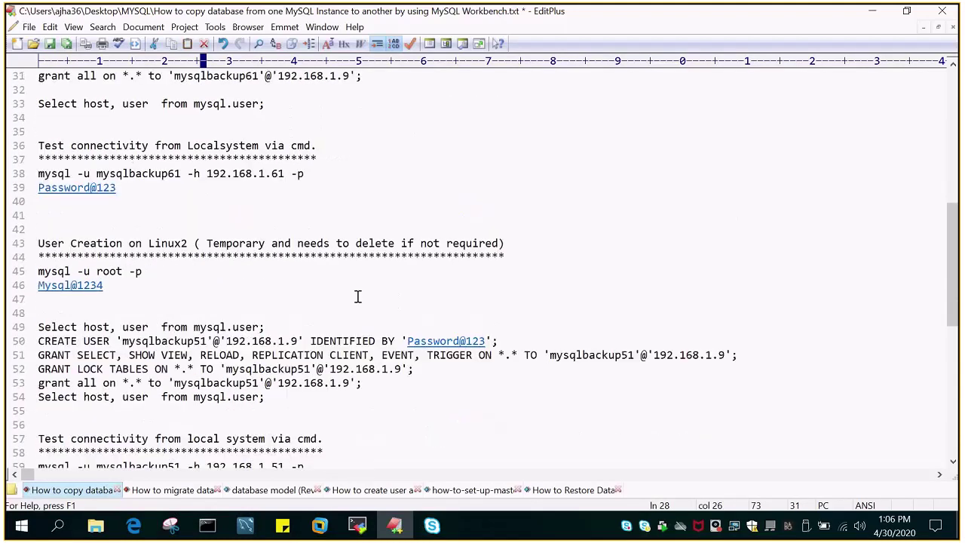
{"action": "scroll", "coordinate": [144, 340], "scroll_direction": "down", "scroll_amount": 1}
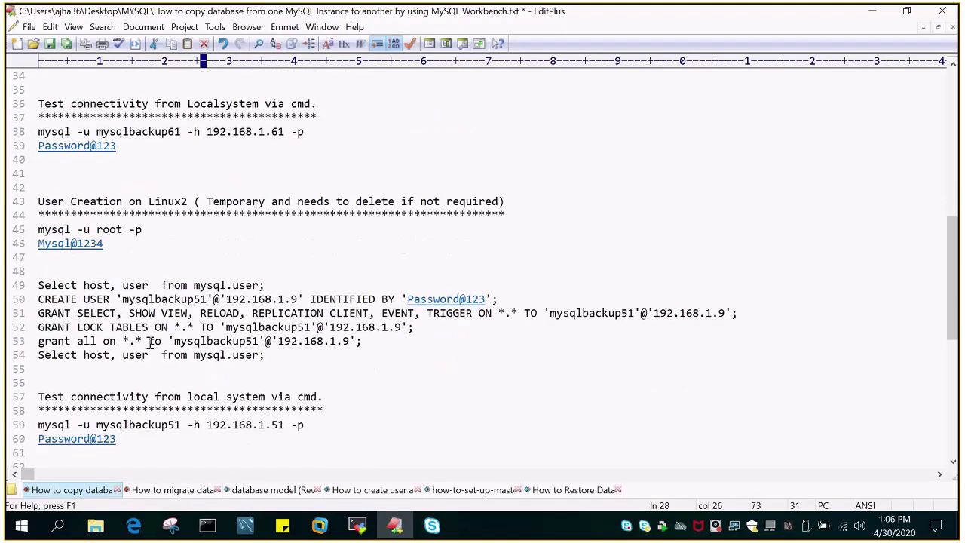
Step: Change the server name in the mysqlbackup61 user creation heading to Linux3
{"action": "left_click_drag", "start_coordinate": [182, 201], "coordinate": [188, 202]}
{"action": "scroll", "coordinate": [276, 358], "scroll_direction": "up", "scroll_amount": 3}
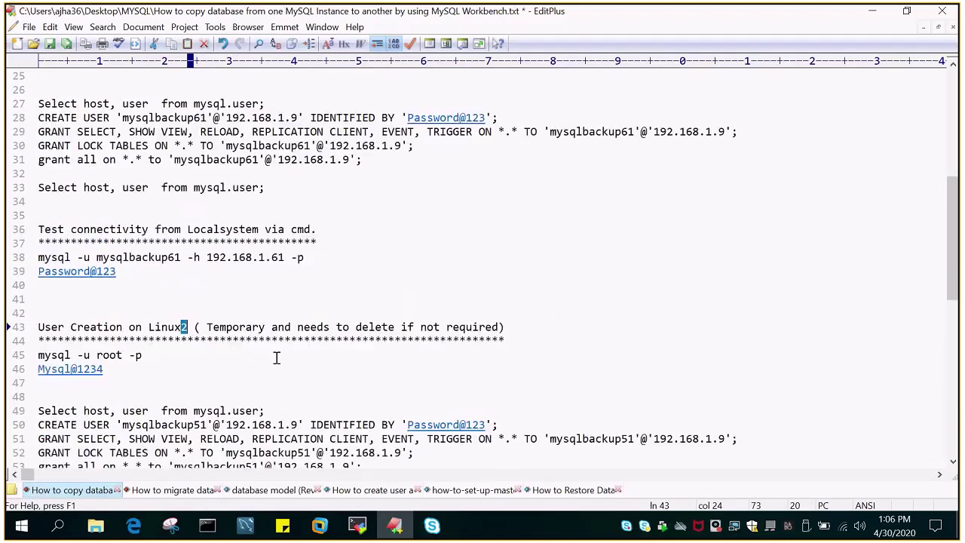
{"action": "scroll", "coordinate": [276, 358], "scroll_direction": "up", "scroll_amount": 1}
{"action": "scroll", "coordinate": [140, 179], "scroll_direction": "up", "scroll_amount": 2}
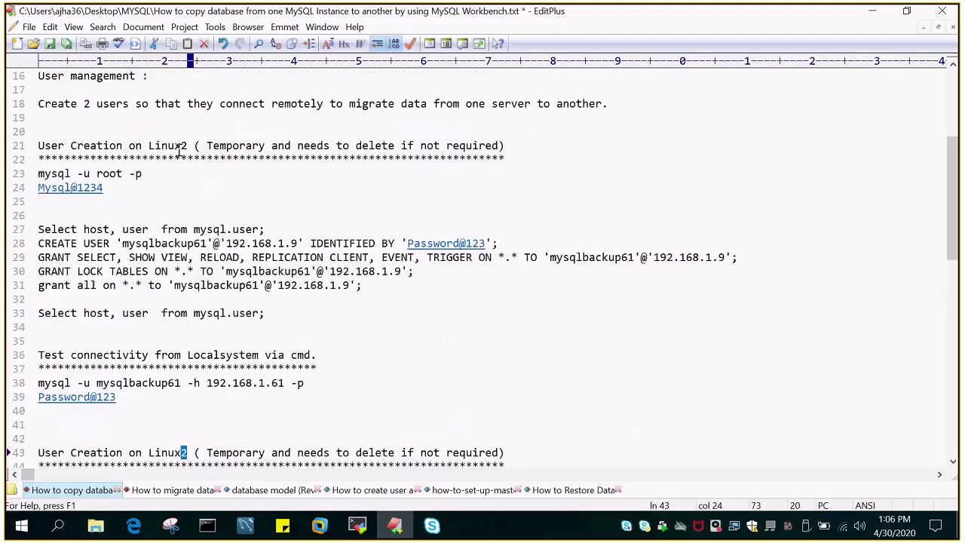
{"action": "left_click_drag", "start_coordinate": [181, 148], "coordinate": [188, 148]}
Step: Run the notes' statements in the 192.168.1.51 MobaXterm session to create 'mysqlbackup51'@'192.168.1.9' with its password, grant its privileges and list the users
{"action": "scroll", "coordinate": [233, 213], "scroll_direction": "down", "scroll_amount": 3}
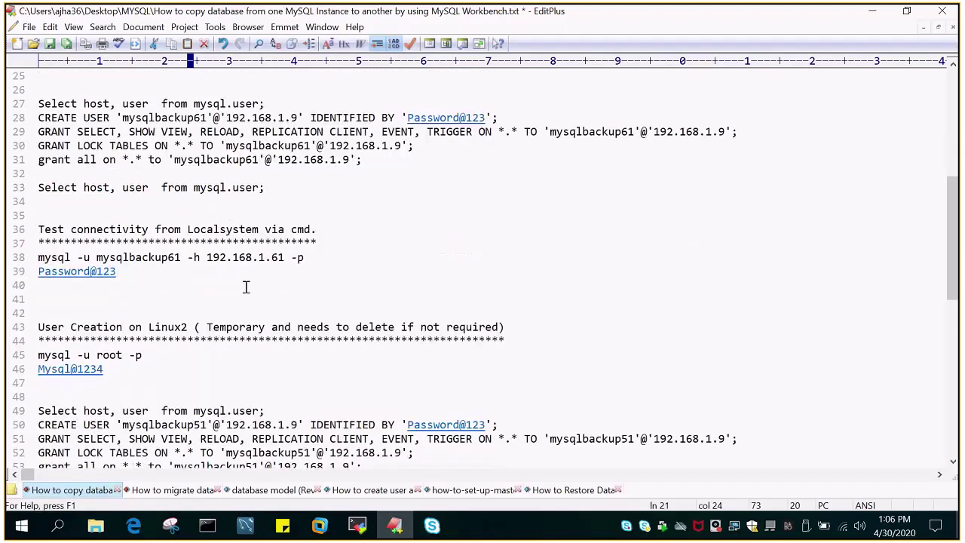
{"action": "scroll", "coordinate": [246, 287], "scroll_direction": "down", "scroll_amount": 5}
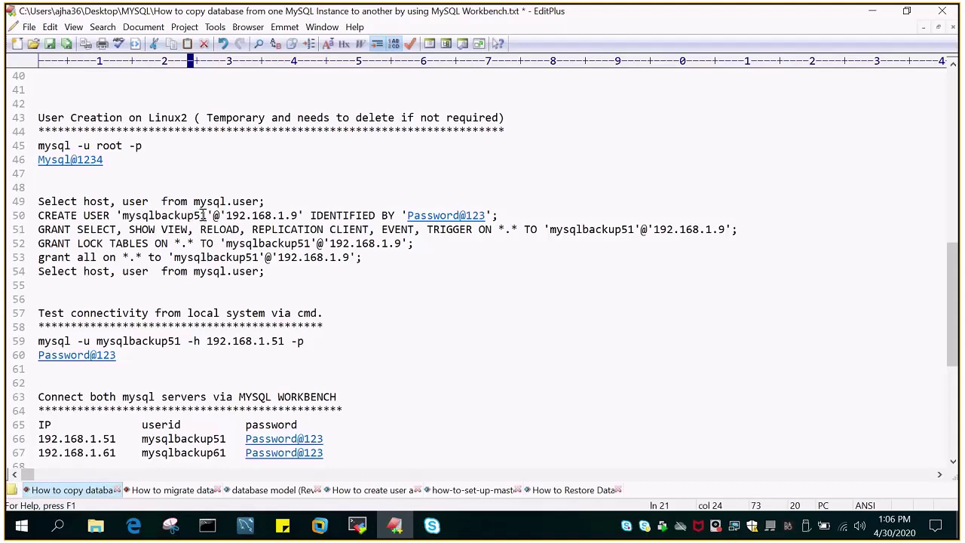
{"action": "left_click_drag", "start_coordinate": [226, 216], "coordinate": [299, 216]}
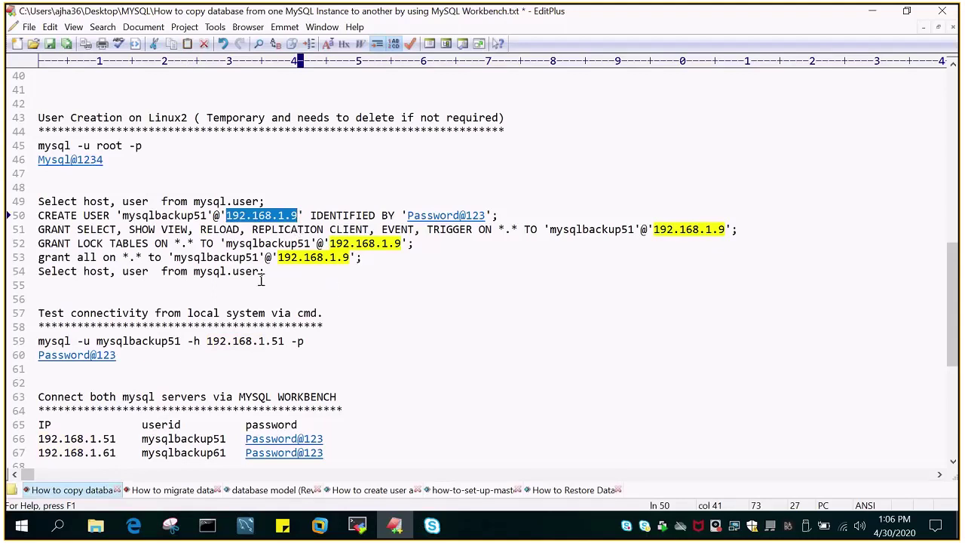
{"action": "left_click_drag", "start_coordinate": [270, 273], "coordinate": [39, 201]}
{"action": "key", "text": "ctrl+c"}
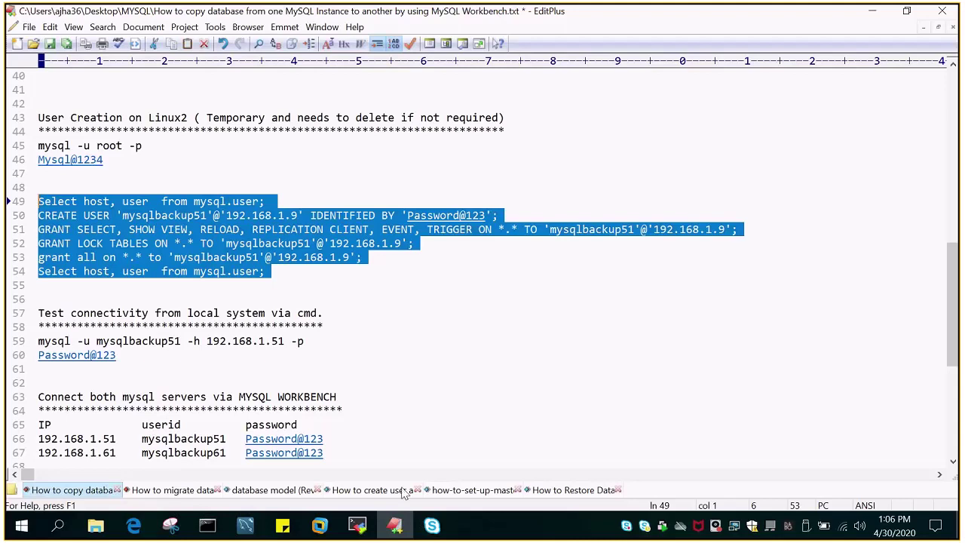
{"action": "left_click", "coordinate": [358, 525]}
{"action": "right_click", "coordinate": [483, 160]}
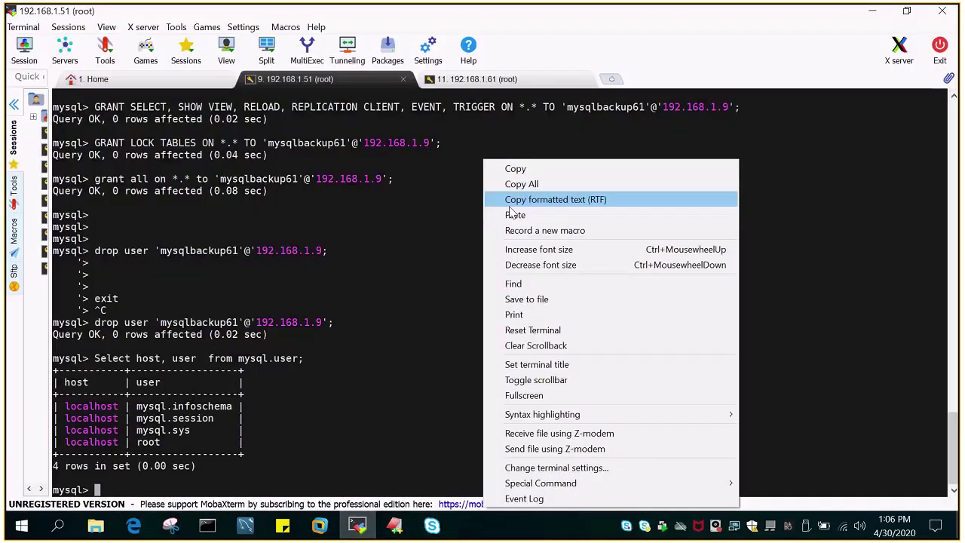
{"action": "left_click", "coordinate": [511, 214]}
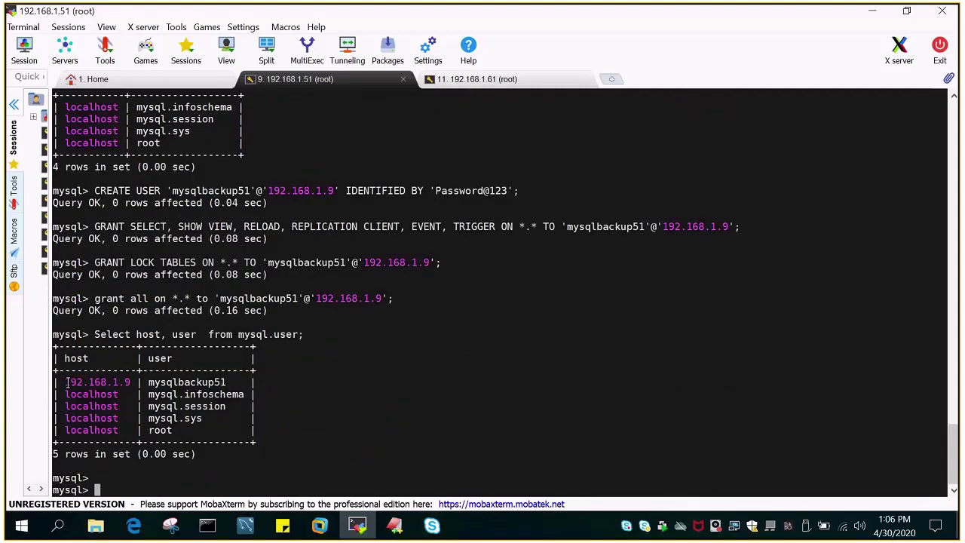
{"action": "left_click_drag", "start_coordinate": [65, 382], "coordinate": [131, 383]}
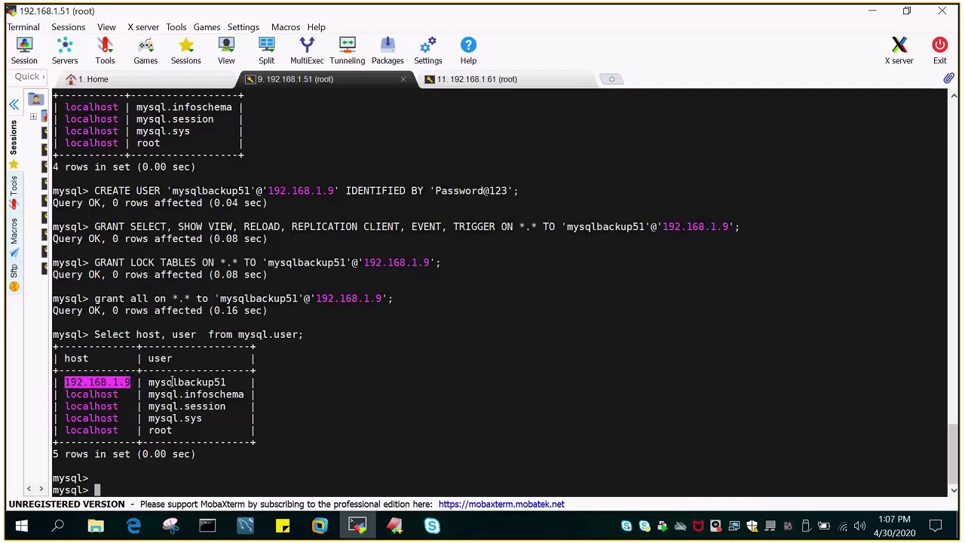
Step: Switch to Command Prompt and clear its screen with cls
{"action": "left_click", "coordinate": [201, 525]}
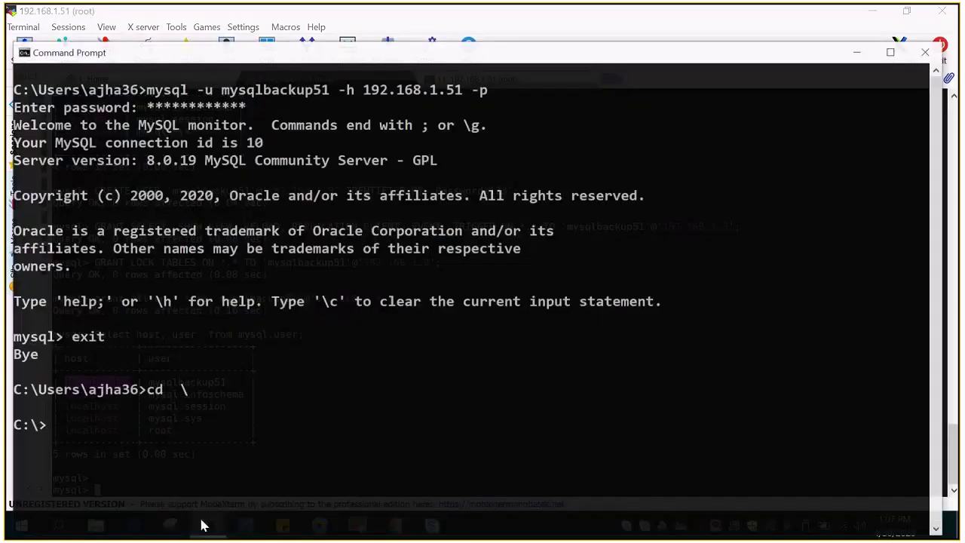
{"action": "type", "text": "cls"}
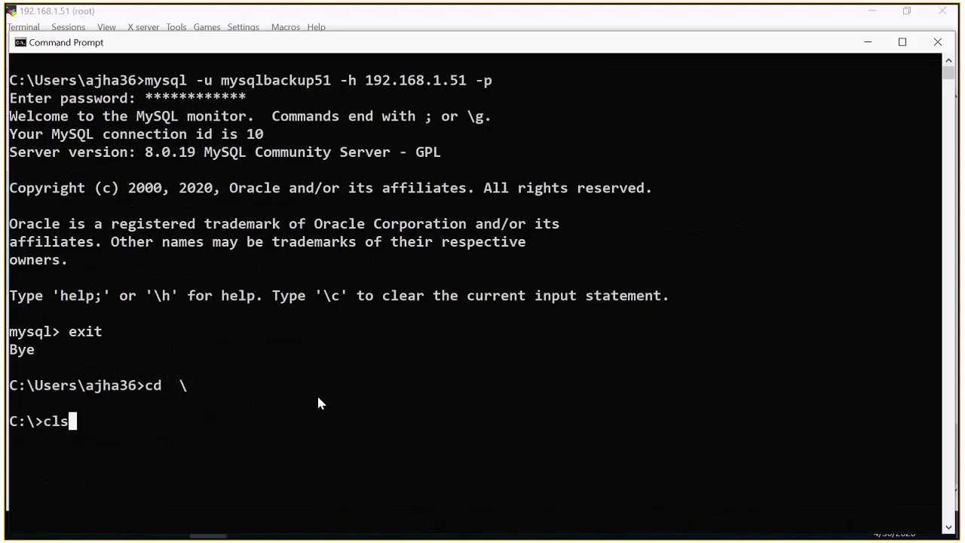
{"action": "key", "text": "Return"}
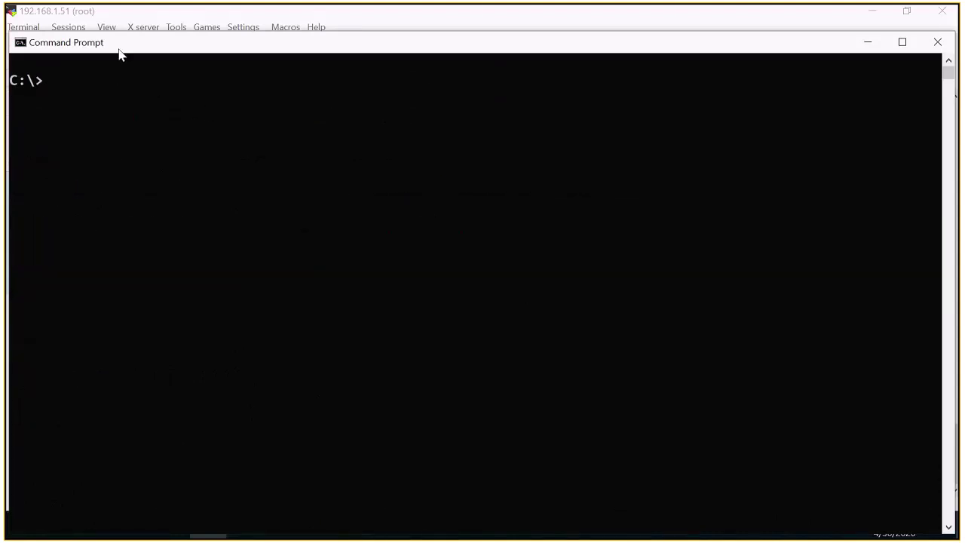
Step: Copy the command mysql -u mysqlbackup51 -h 192.168.1.51 -p from the EditPlus notes and run it in Command Prompt
{"action": "left_click", "coordinate": [868, 43]}
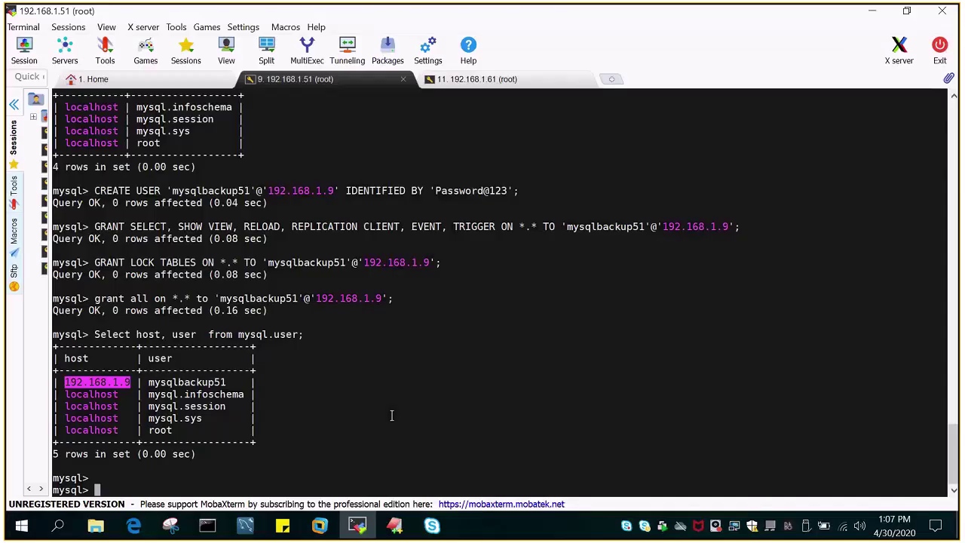
{"action": "key", "text": "alt+Tab"}
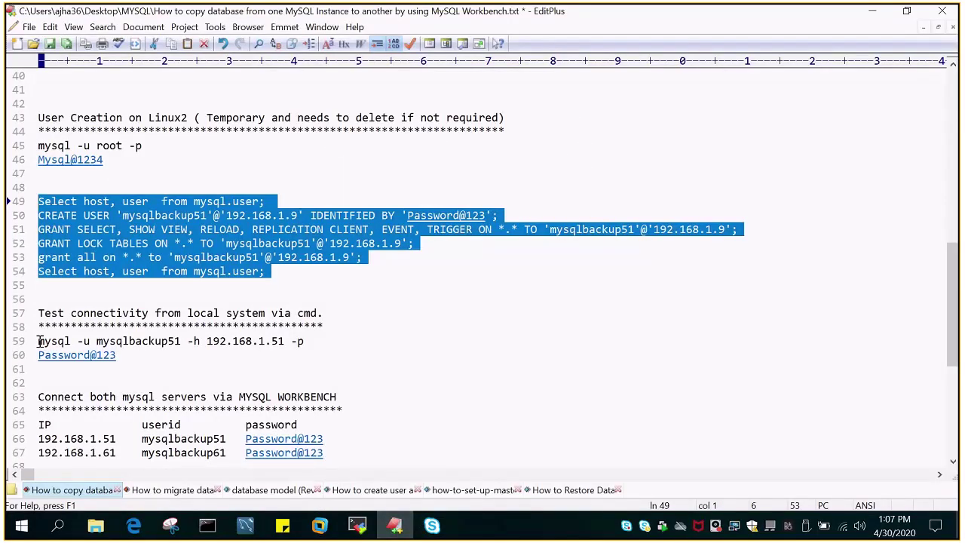
{"action": "left_click_drag", "start_coordinate": [39, 341], "coordinate": [304, 341]}
{"action": "key", "text": "ctrl+c"}
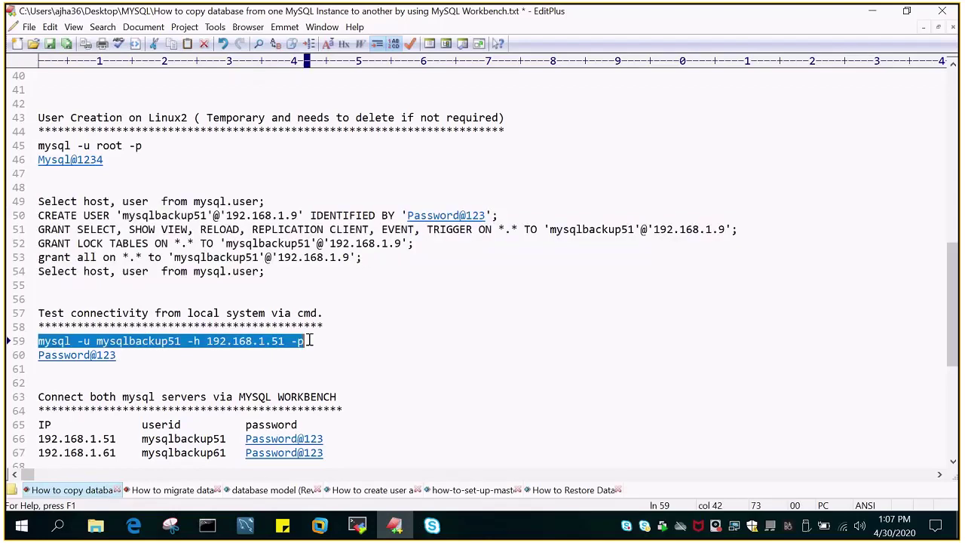
{"action": "left_click", "coordinate": [208, 526]}
{"action": "right_click", "coordinate": [293, 134]}
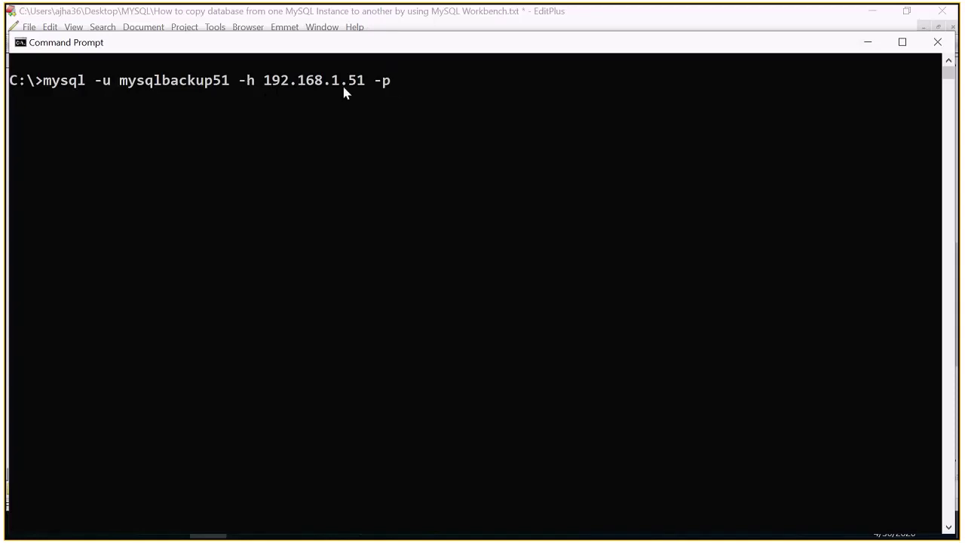
{"action": "key", "text": "Return"}
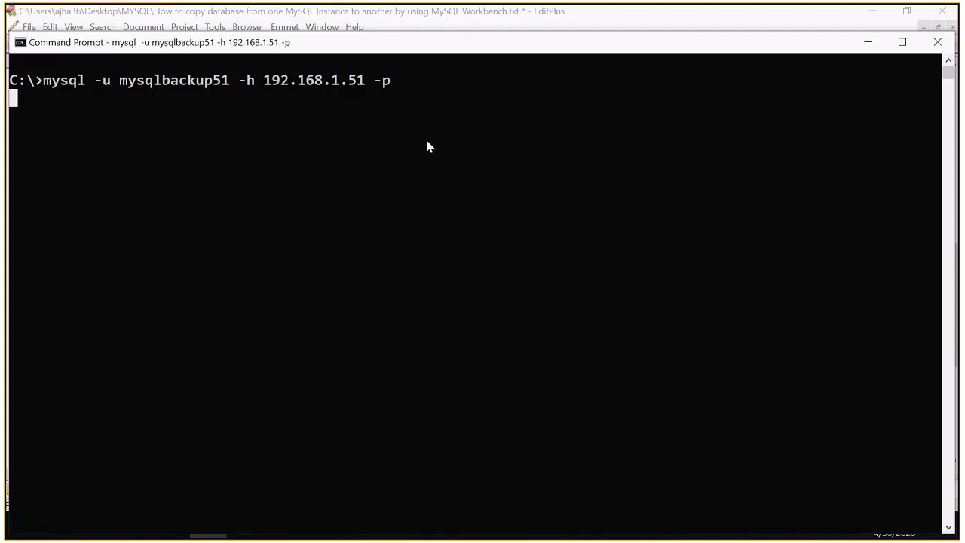
Step: Copy the mysqlbackup51 account password from the notes and enter it at the Command Prompt password prompt to log in
{"action": "left_click", "coordinate": [868, 40]}
{"action": "key", "text": "Down"}
{"action": "key", "text": "Home"}
{"action": "key", "text": "shift+End"}
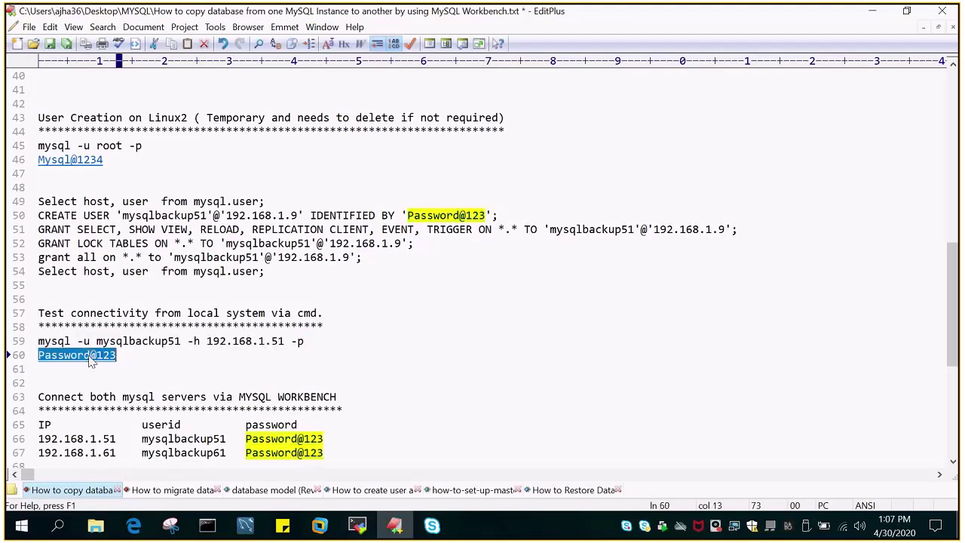
{"action": "key", "text": "ctrl+c"}
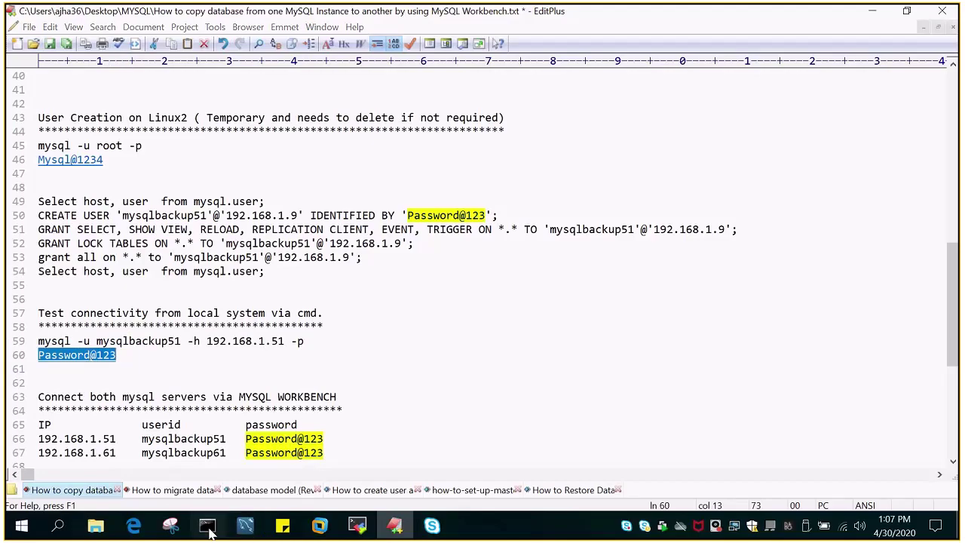
{"action": "left_click", "coordinate": [244, 525]}
{"action": "right_click", "coordinate": [355, 168]}
{"action": "key", "text": "Return"}
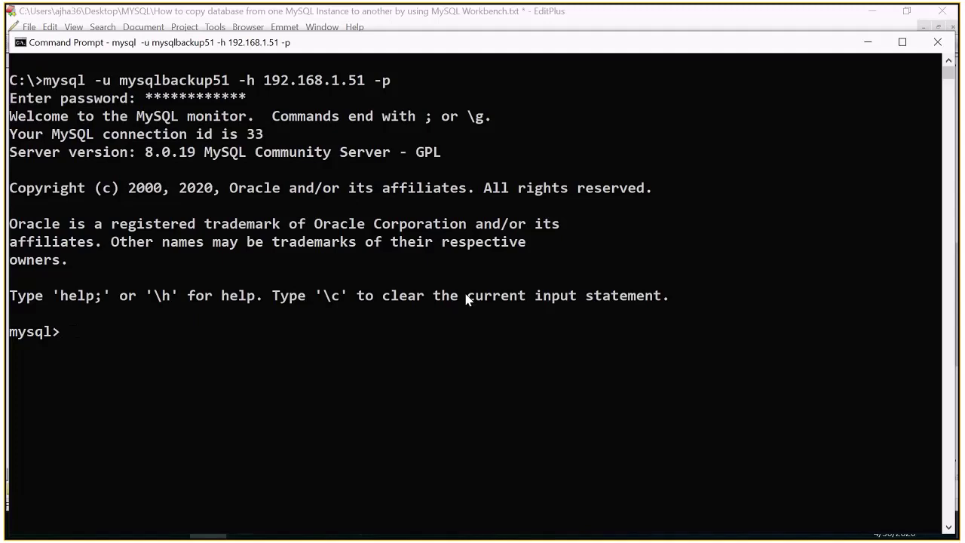
Step: Exit the test MySQL session and return to the mysqlbackup61 user creation section in the EditPlus notes
{"action": "type", "text": "exit"}
{"action": "key", "text": "Return"}
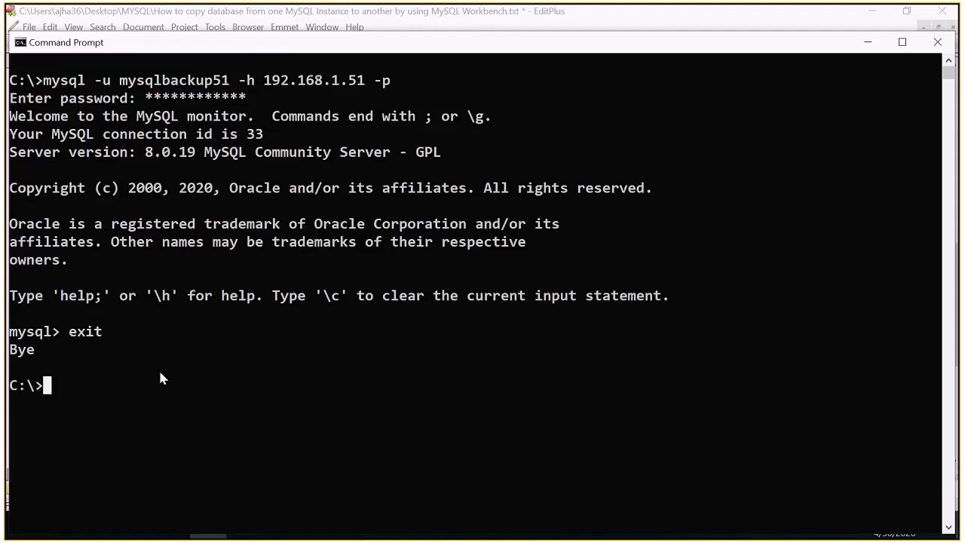
{"action": "left_click", "coordinate": [869, 45]}
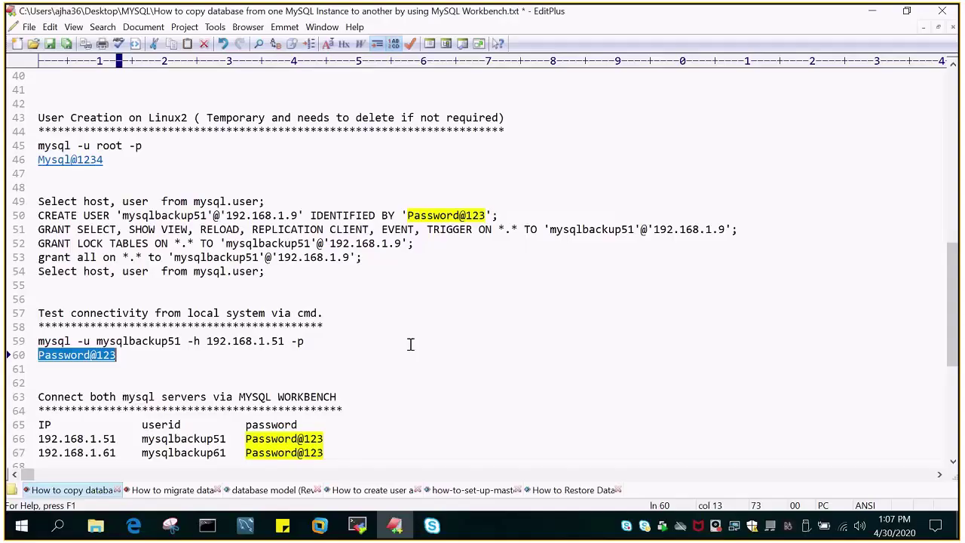
{"action": "scroll", "coordinate": [323, 370], "scroll_direction": "down", "scroll_amount": 4}
{"action": "scroll", "coordinate": [324, 369], "scroll_direction": "up", "scroll_amount": 5}
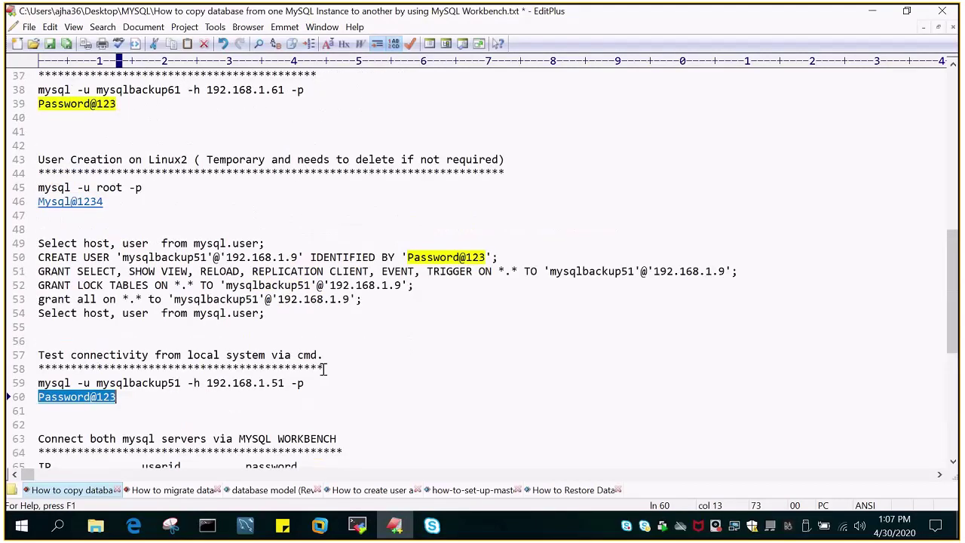
{"action": "scroll", "coordinate": [324, 368], "scroll_direction": "up", "scroll_amount": 6}
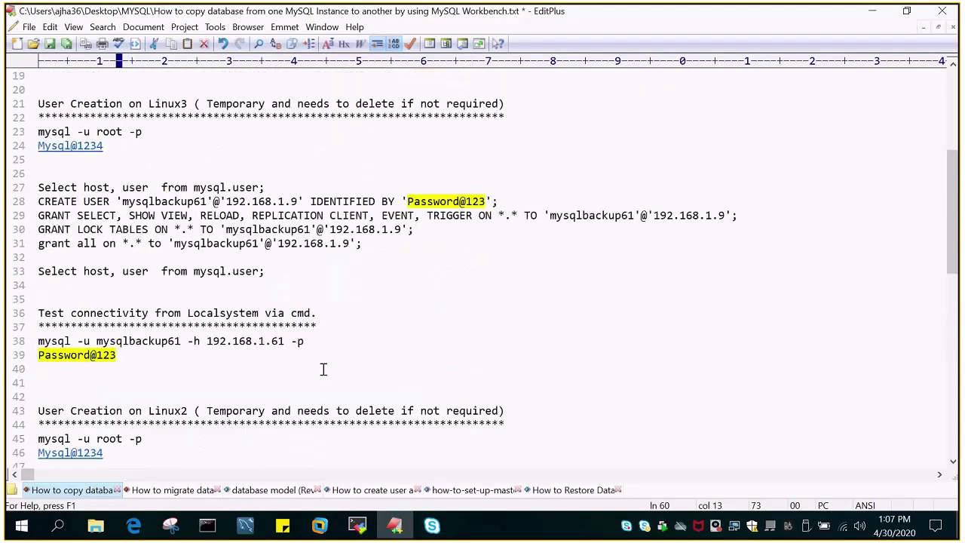
Step: Copy the command mysql -u root -p from the Linux3 notes and run it in the 192.168.1.61 MobaXterm session
{"action": "scroll", "coordinate": [323, 368], "scroll_direction": "up", "scroll_amount": 1}
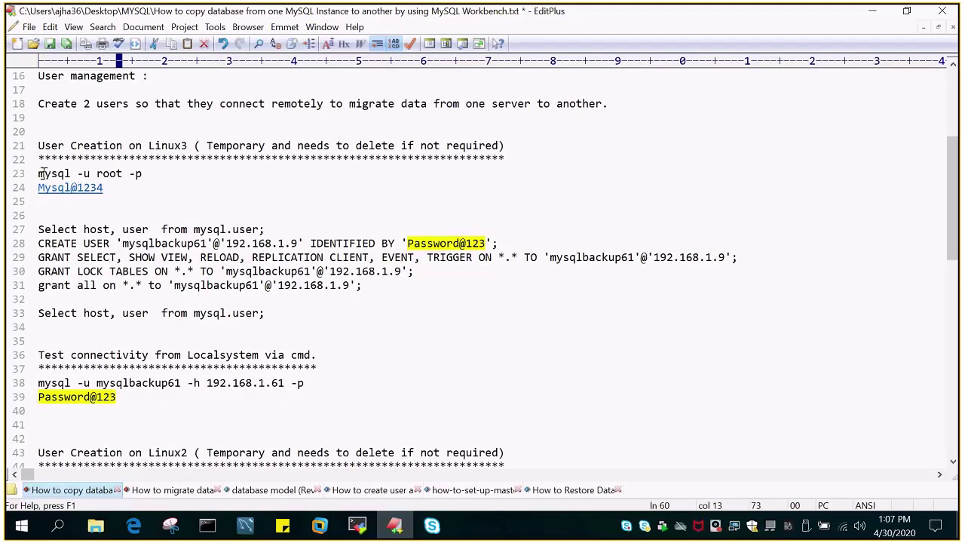
{"action": "left_click_drag", "start_coordinate": [39, 174], "coordinate": [141, 174]}
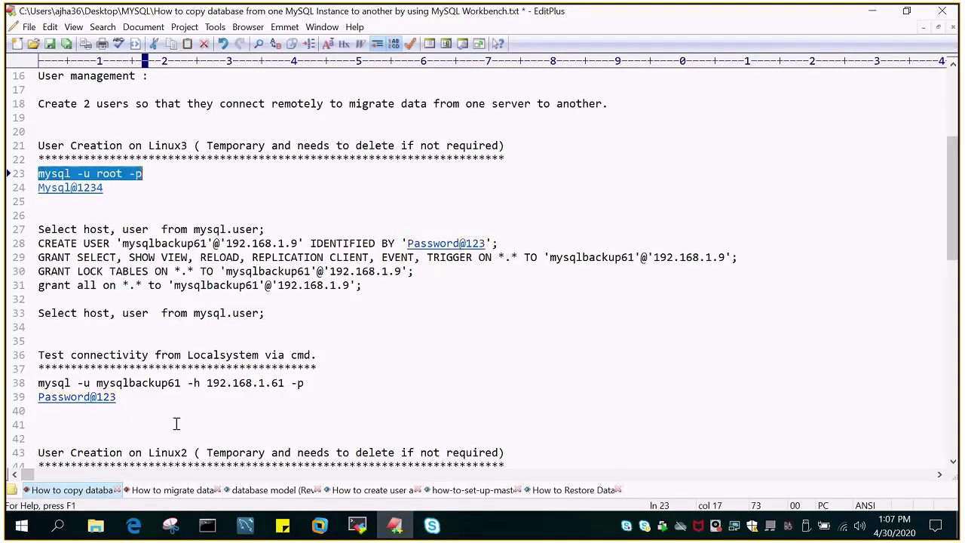
{"action": "left_click", "coordinate": [324, 494]}
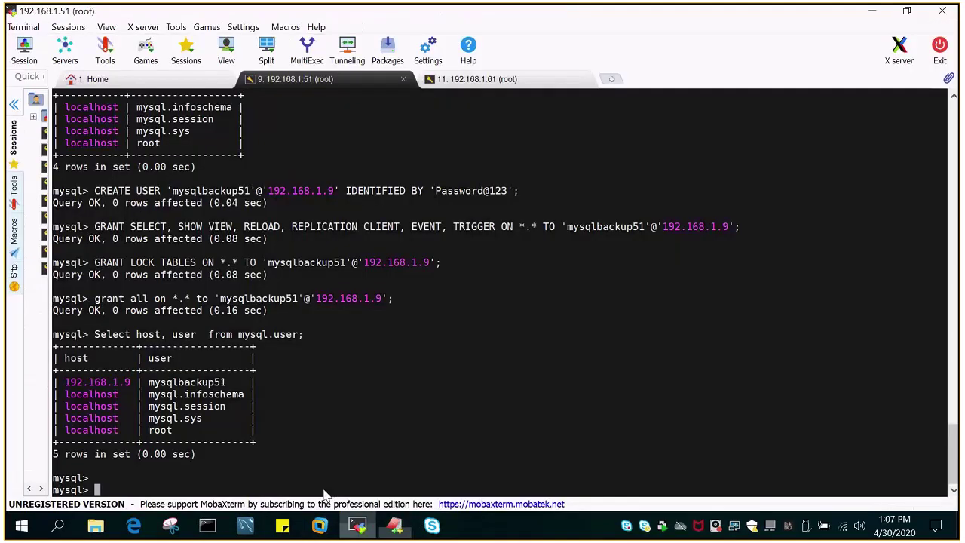
{"action": "key", "text": "ctrl+Tab"}
{"action": "right_click", "coordinate": [398, 155]}
{"action": "left_click", "coordinate": [445, 211]}
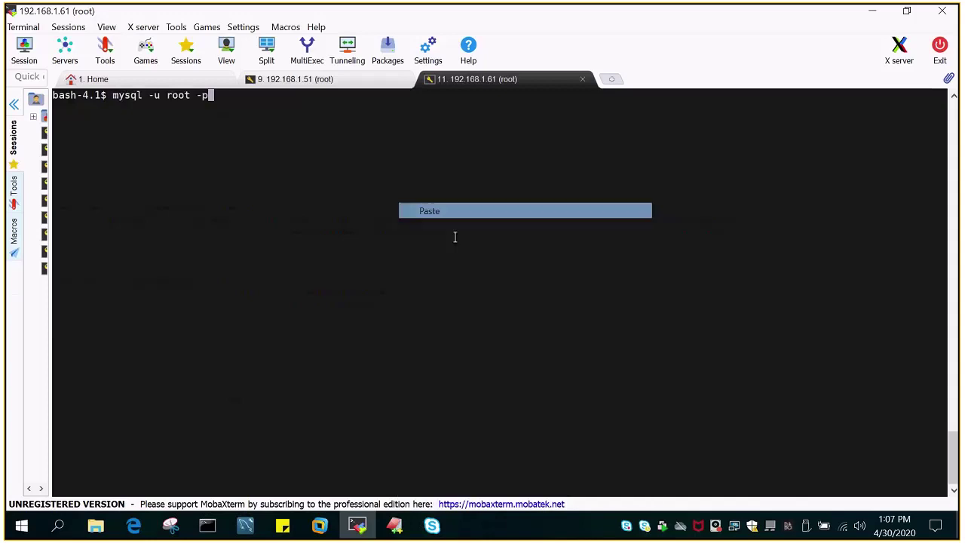
{"action": "key", "text": "Return"}
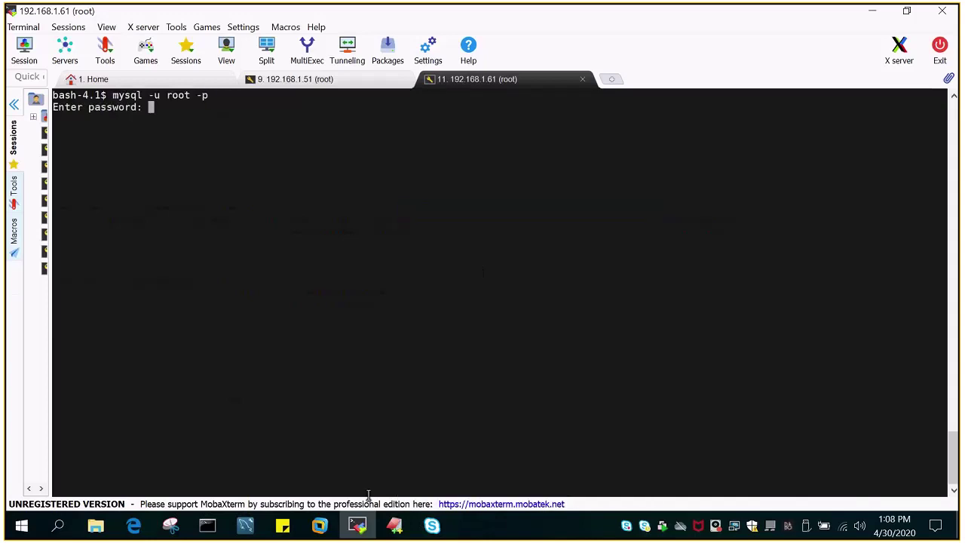
Step: Copy the MySQL root password from the EditPlus notes and enter it at the 192.168.1.61 password prompt to log in
{"action": "left_click", "coordinate": [394, 525]}
{"action": "double_click", "coordinate": [62, 188]}
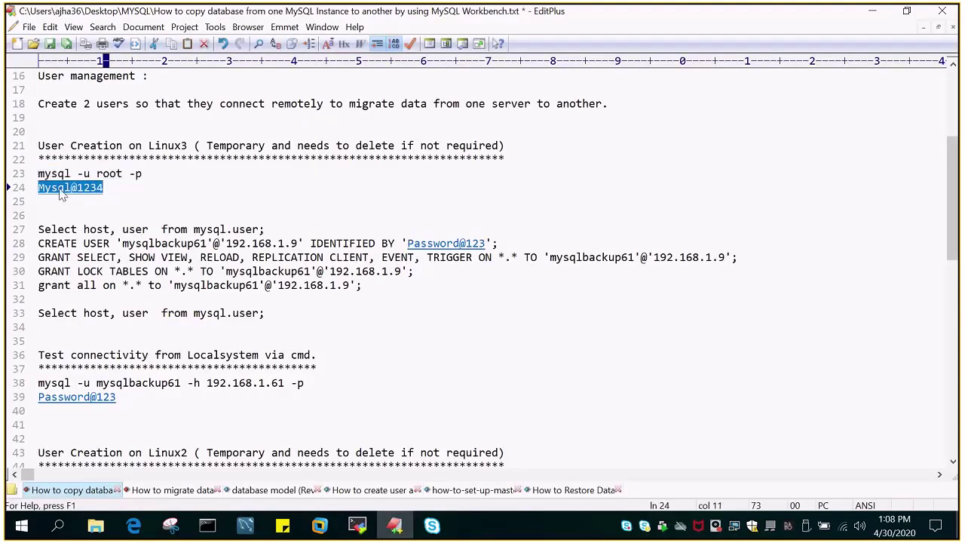
{"action": "left_click", "coordinate": [357, 525]}
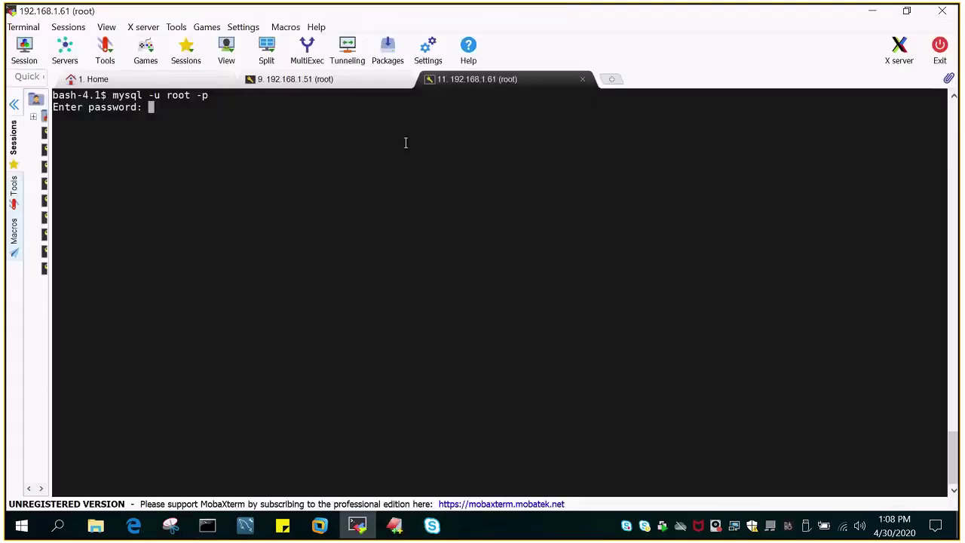
{"action": "right_click", "coordinate": [405, 143]}
{"action": "left_click", "coordinate": [445, 195]}
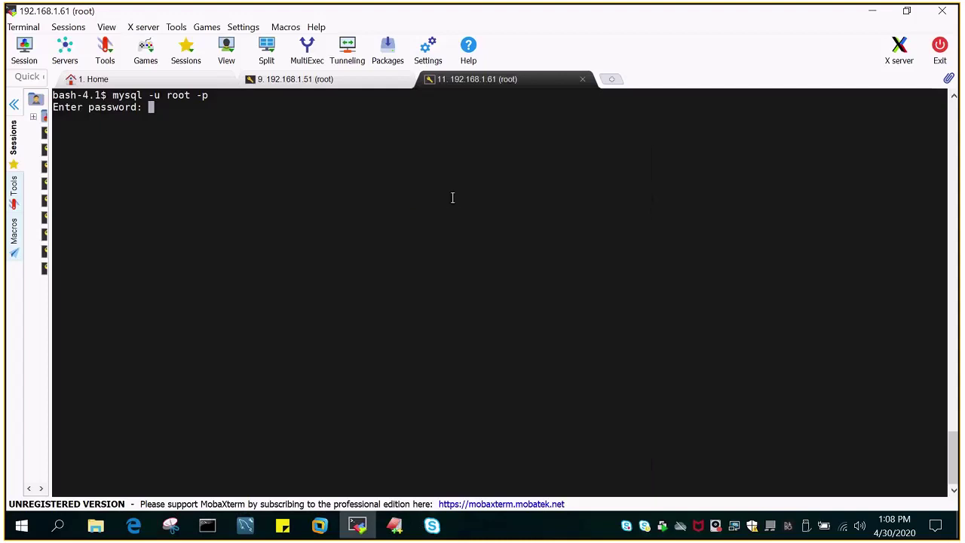
{"action": "key", "text": "Return"}
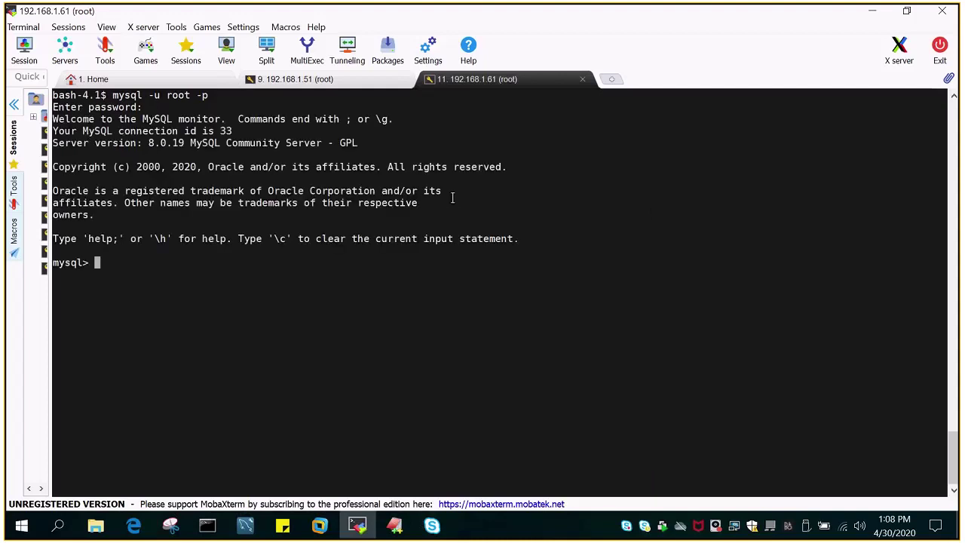
Step: Copy the mysqlbackup61 creation and grant statements, including the account password, from the notes and run them in the 192.168.1.61 MySQL session
{"action": "left_click", "coordinate": [395, 525]}
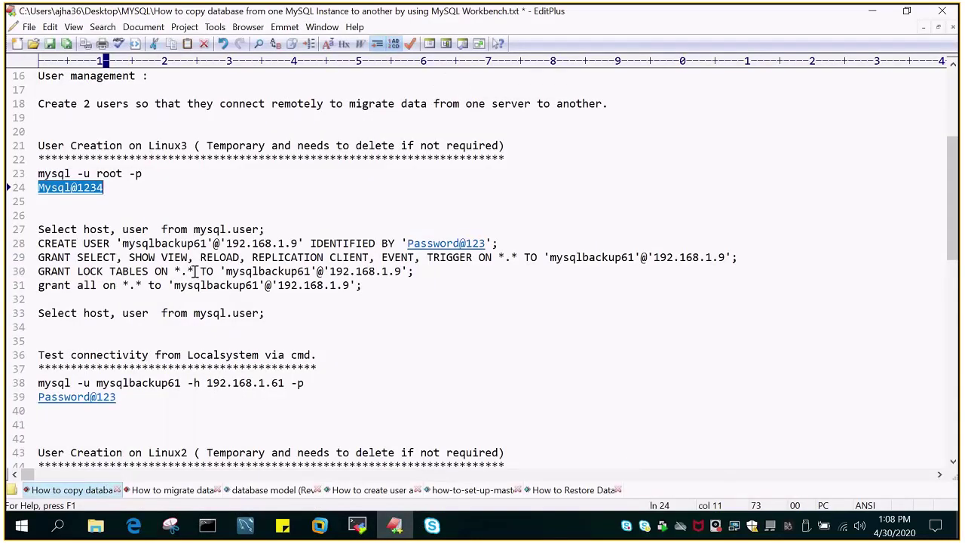
{"action": "left_click", "coordinate": [30, 230]}
{"action": "left_click_drag", "start_coordinate": [29, 231], "coordinate": [29, 299]}
{"action": "key", "text": "ctrl+c"}
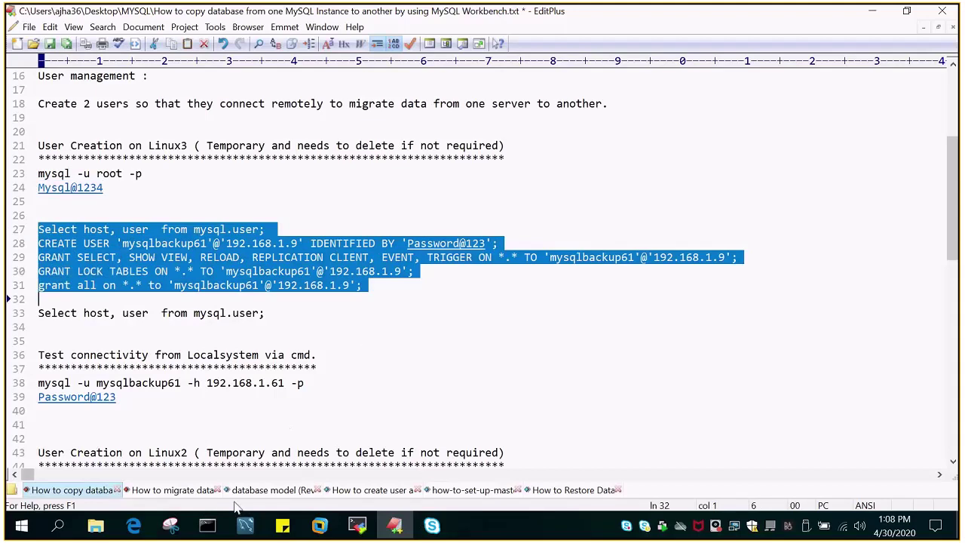
{"action": "left_click", "coordinate": [358, 526]}
{"action": "right_click", "coordinate": [435, 119]}
{"action": "left_click", "coordinate": [465, 174]}
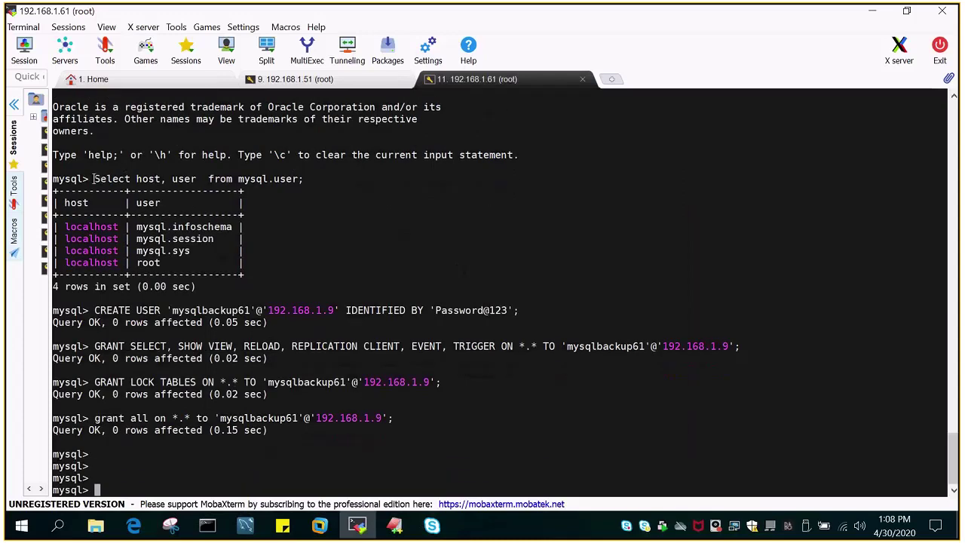
Step: Run Select host, user from mysql.user; again to check the mysqlbackup61 user and its host, and exit the MySQL session
{"action": "left_click_drag", "start_coordinate": [92, 178], "coordinate": [357, 180]}
{"action": "right_click", "coordinate": [583, 125]}
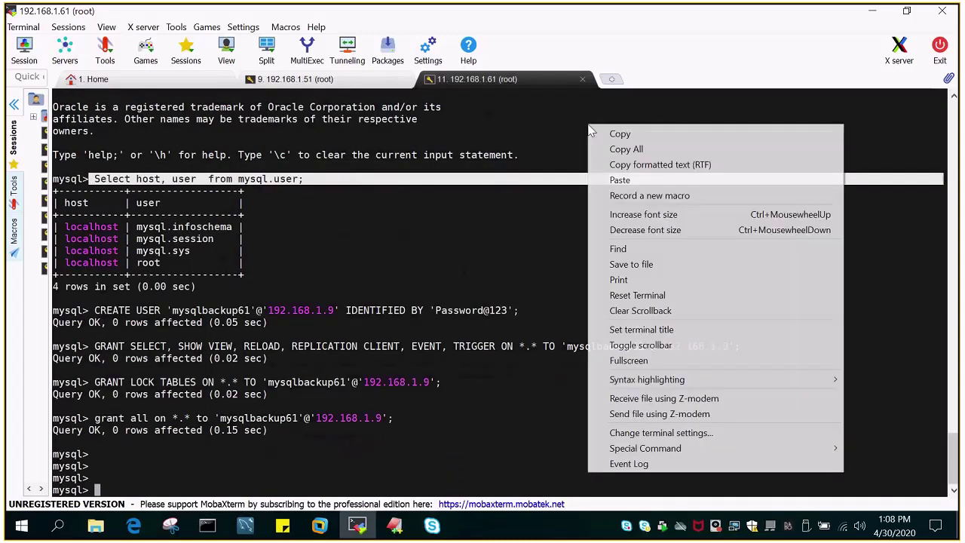
{"action": "left_click", "coordinate": [624, 180]}
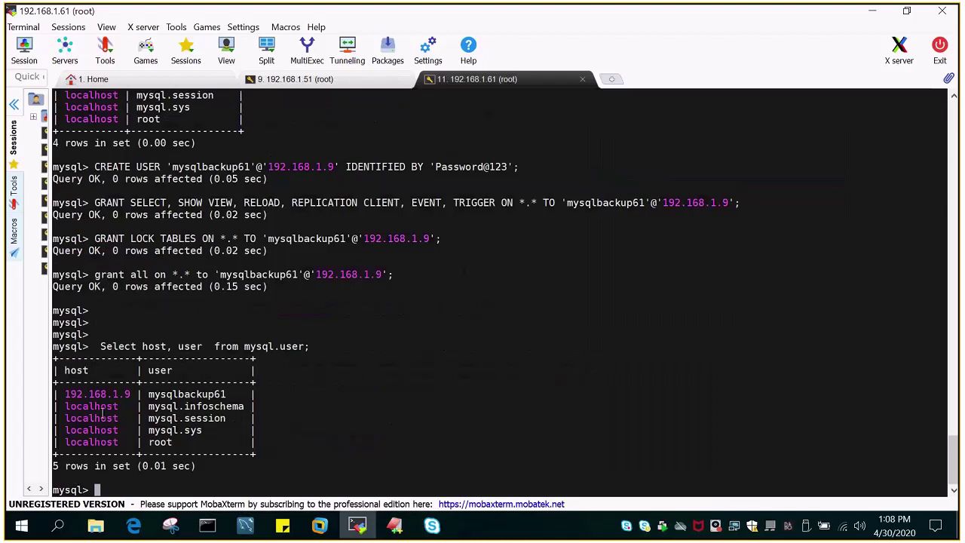
{"action": "double_click", "coordinate": [186, 393]}
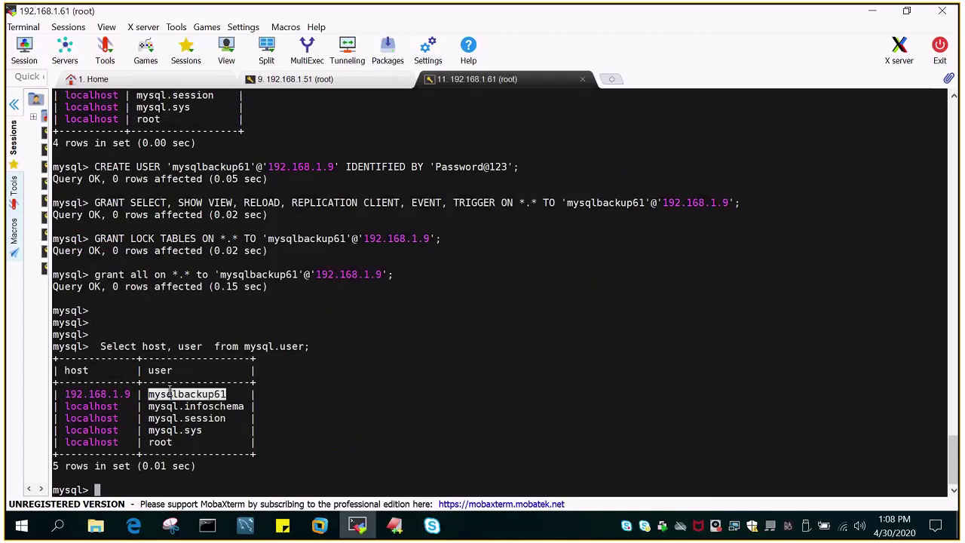
{"action": "left_click_drag", "start_coordinate": [65, 394], "coordinate": [132, 394]}
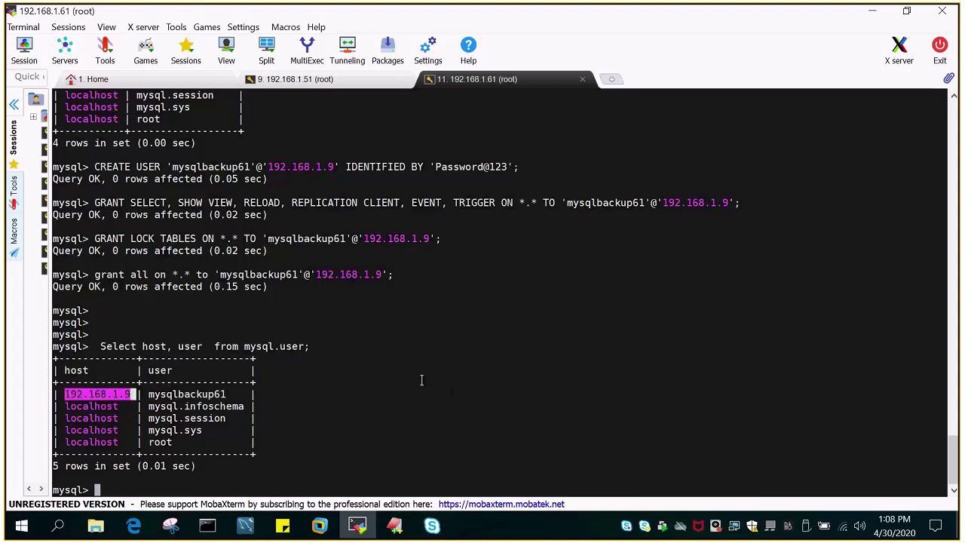
{"action": "type", "text": "exit"}
{"action": "key", "text": "Return"}
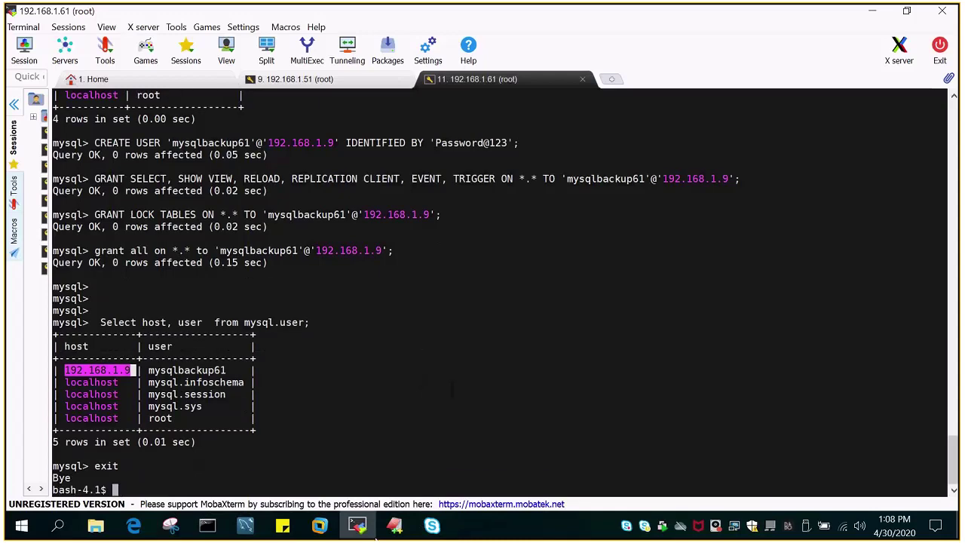
Step: Copy the command mysql -u mysqlbackup61 -h 192.168.1.61 -p from the EditPlus notes and run it in Command Prompt
{"action": "left_click", "coordinate": [394, 525]}
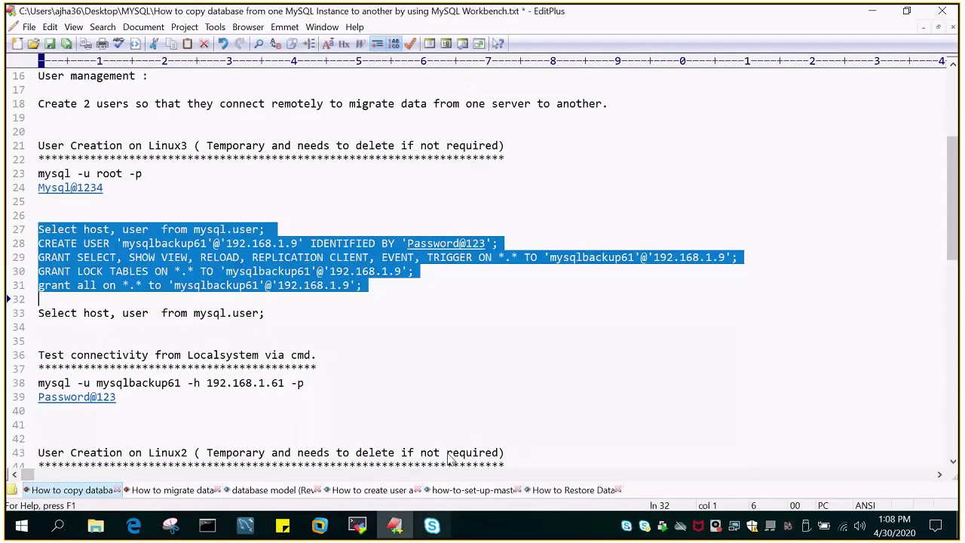
{"action": "scroll", "coordinate": [299, 321], "scroll_direction": "down", "scroll_amount": 3}
{"action": "left_click", "coordinate": [35, 257]}
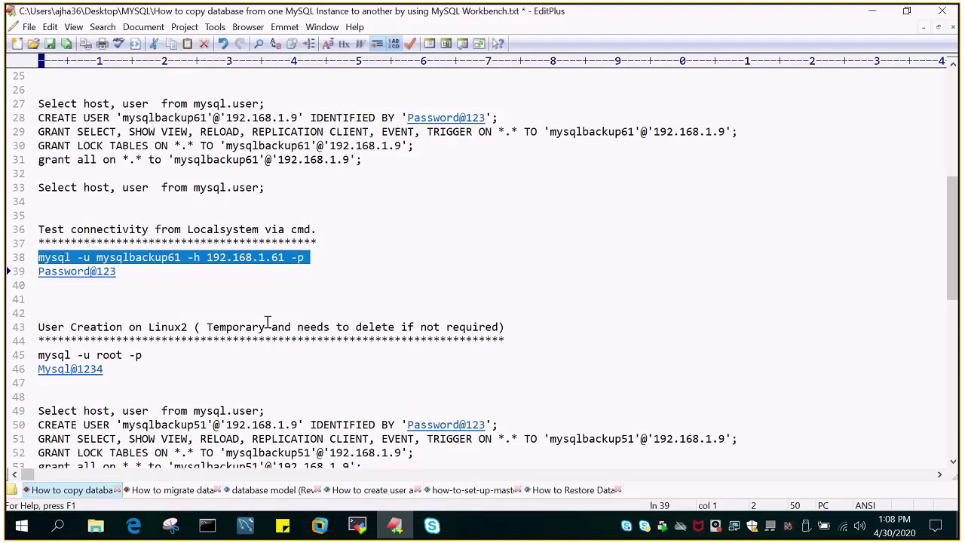
{"action": "left_click", "coordinate": [207, 525]}
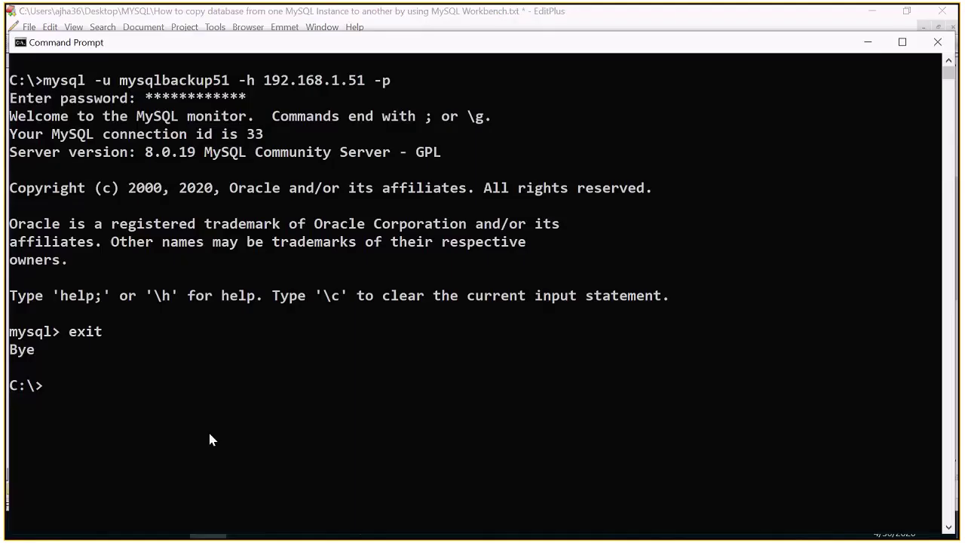
{"action": "right_click", "coordinate": [208, 434]}
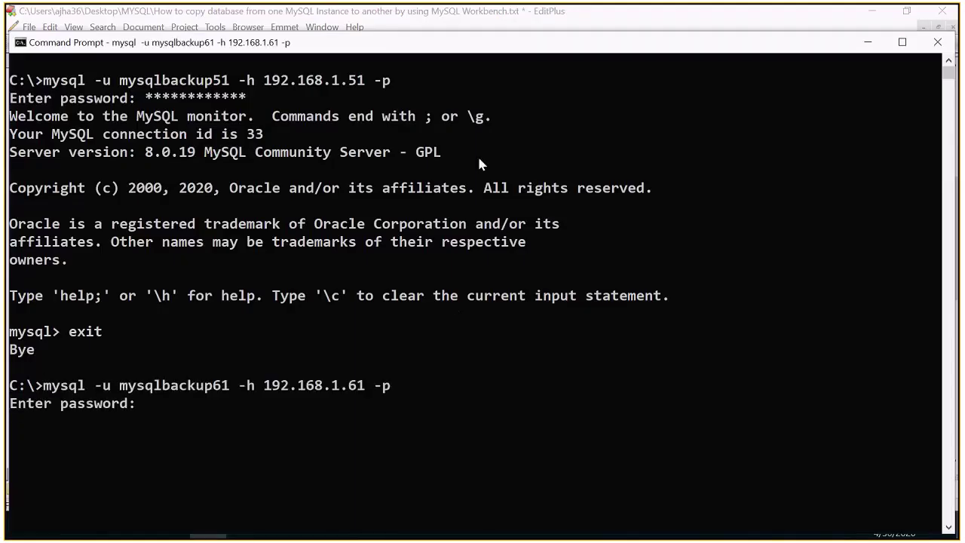
Step: Copy the mysqlbackup61 account password from the notes, enter it in Command Prompt to log in, and exit the MySQL session
{"action": "left_click", "coordinate": [867, 41]}
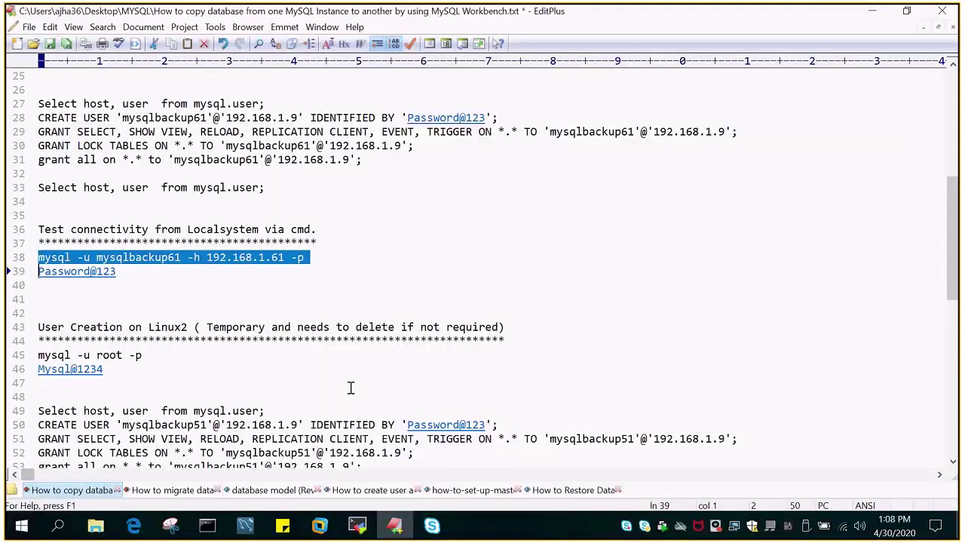
{"action": "double_click", "coordinate": [89, 278]}
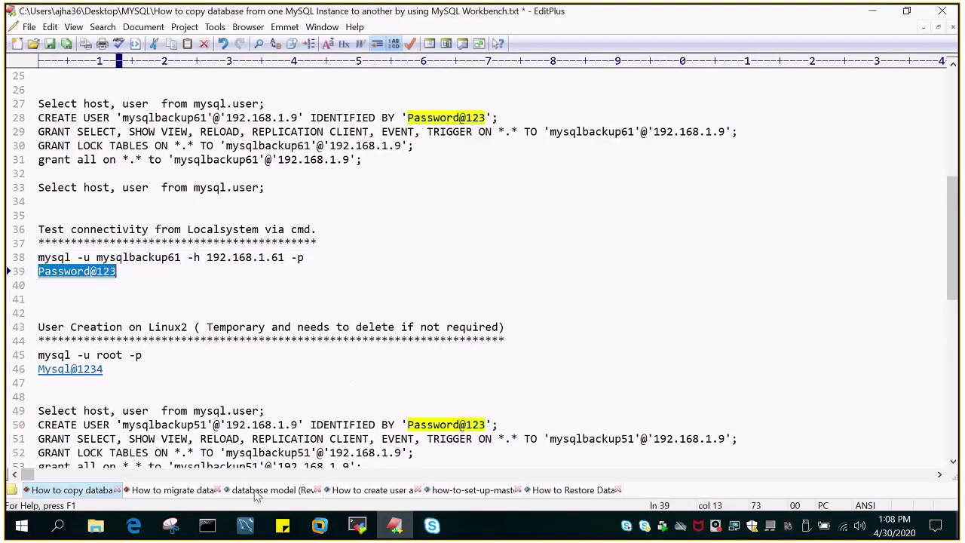
{"action": "left_click", "coordinate": [207, 526]}
{"action": "right_click", "coordinate": [382, 194]}
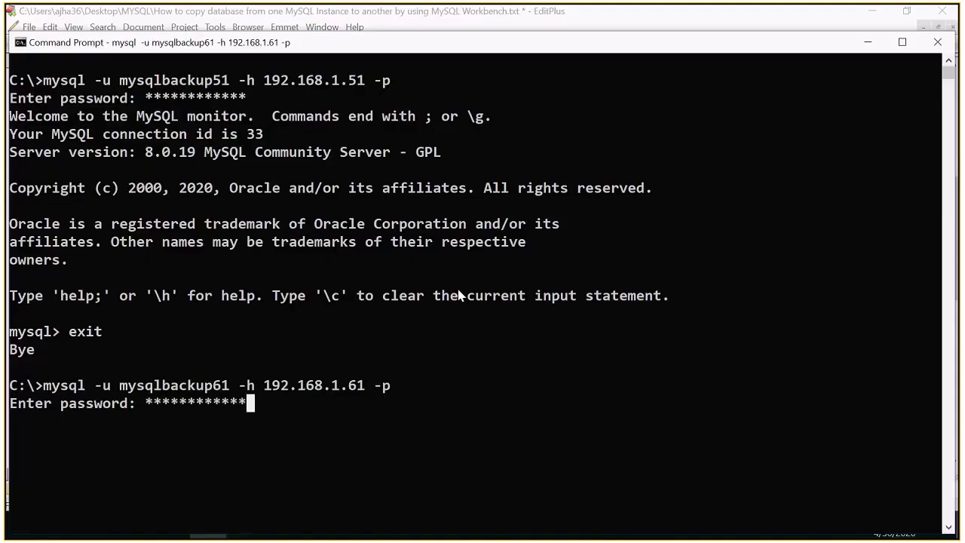
{"action": "key", "text": "Return"}
{"action": "type", "text": "exit"}
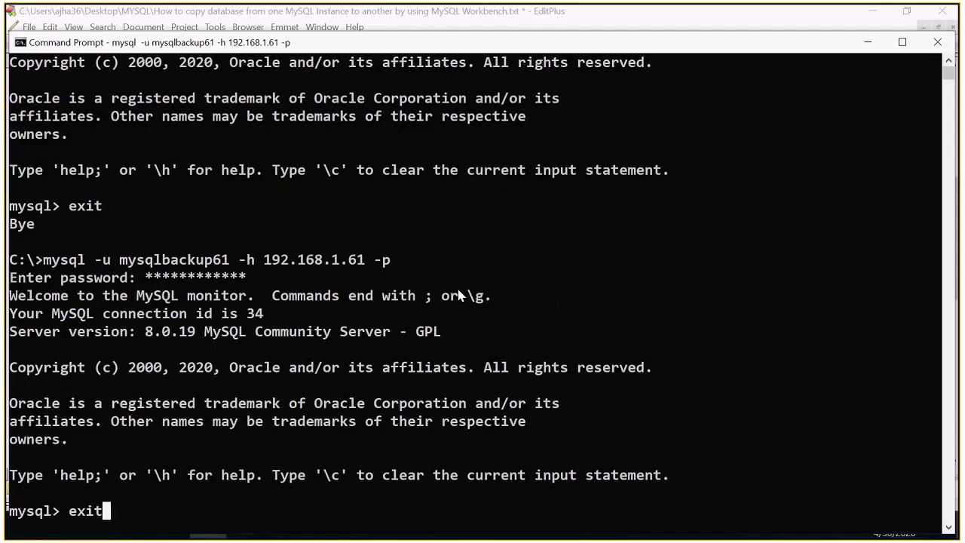
{"action": "key", "text": "Return"}
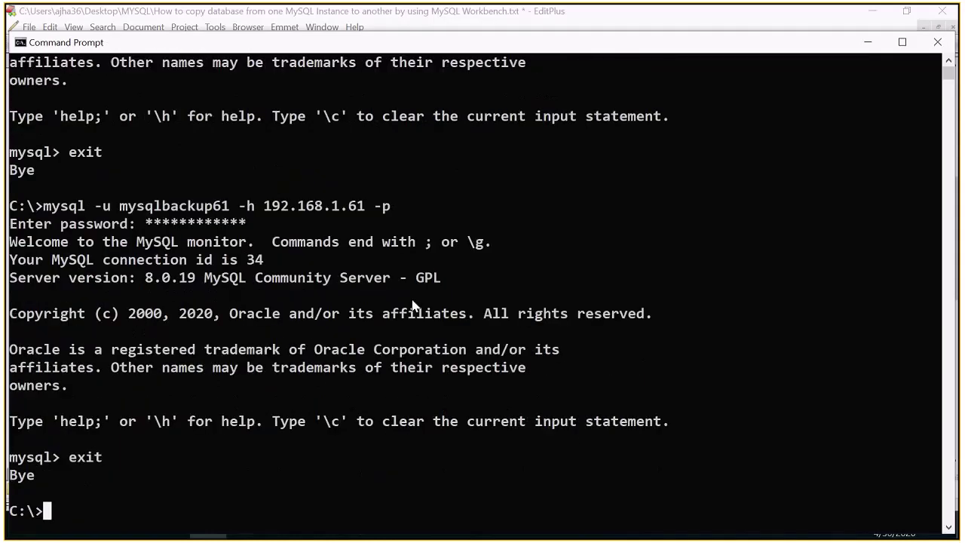
Step: Return to the EditPlus notes and review the MySQL Workbench connection details for 192.168.1.51 and 192.168.1.61 and their user IDs
{"action": "left_click", "coordinate": [868, 41]}
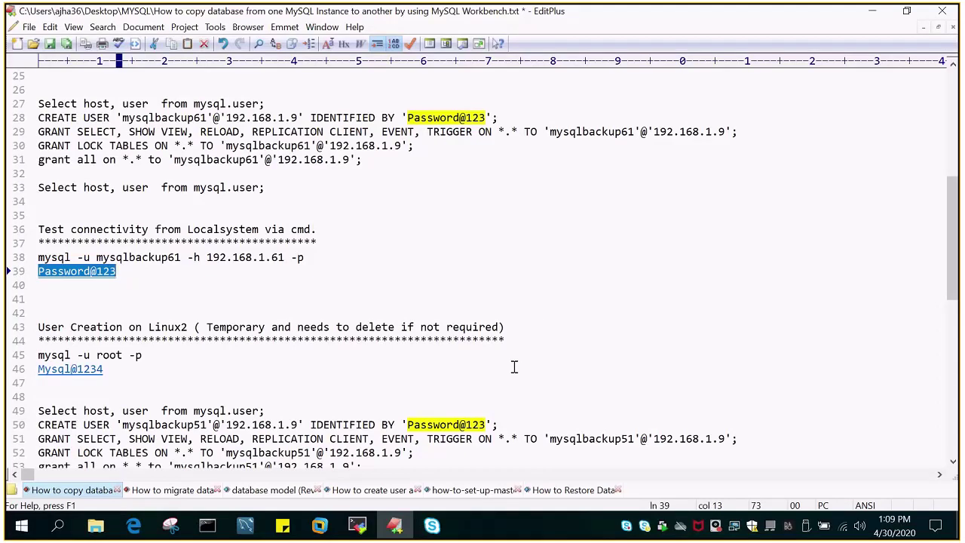
{"action": "scroll", "coordinate": [513, 367], "scroll_direction": "down", "scroll_amount": 4}
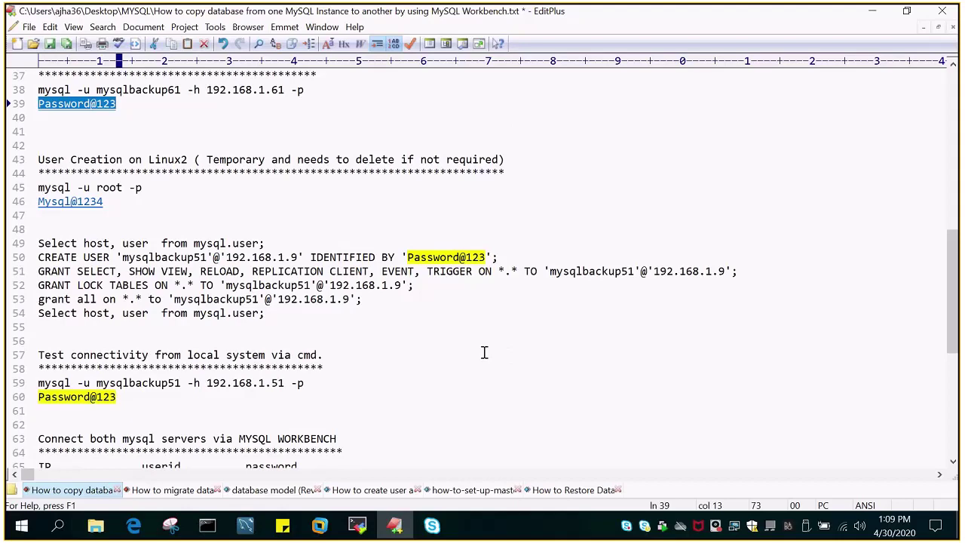
{"action": "scroll", "coordinate": [484, 353], "scroll_direction": "down", "scroll_amount": 3}
{"action": "scroll", "coordinate": [325, 324], "scroll_direction": "down", "scroll_amount": 2}
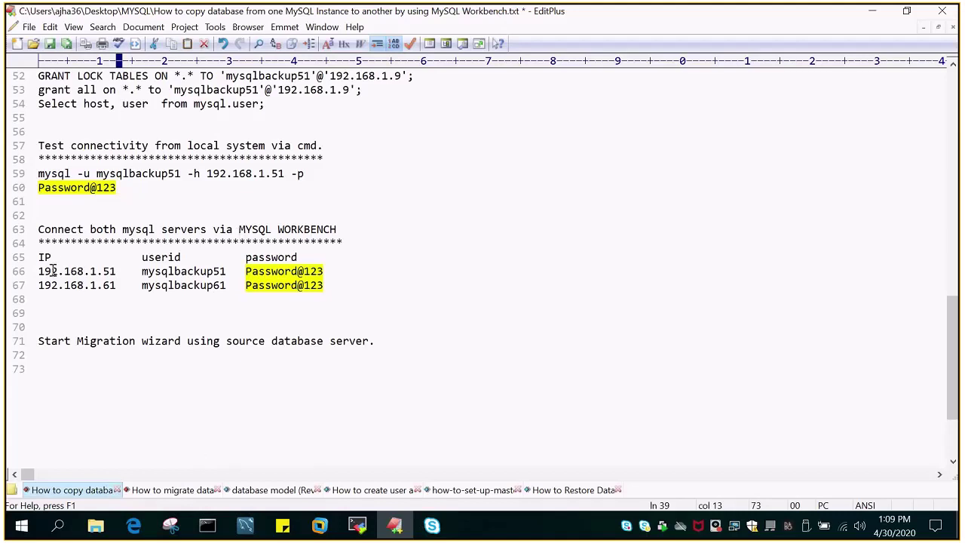
{"action": "left_click_drag", "start_coordinate": [39, 271], "coordinate": [111, 273]}
{"action": "double_click", "coordinate": [201, 268]}
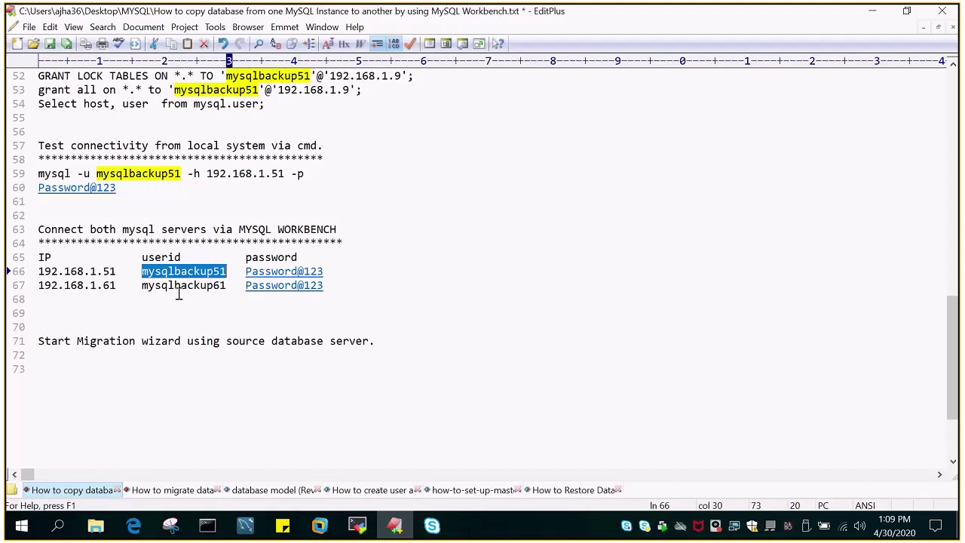
{"action": "double_click", "coordinate": [105, 286]}
{"action": "left_click_drag", "start_coordinate": [142, 285], "coordinate": [222, 287]}
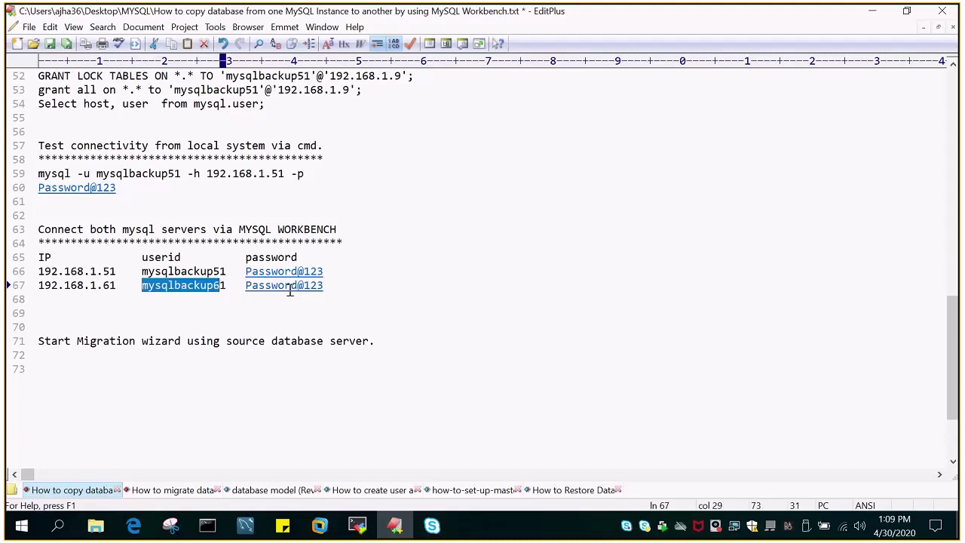
Step: Switch to MySQL Workbench, start a new connection and begin its name with 192.168.1.51_ using the IP copied from the EditPlus notes
{"action": "left_click", "coordinate": [244, 526]}
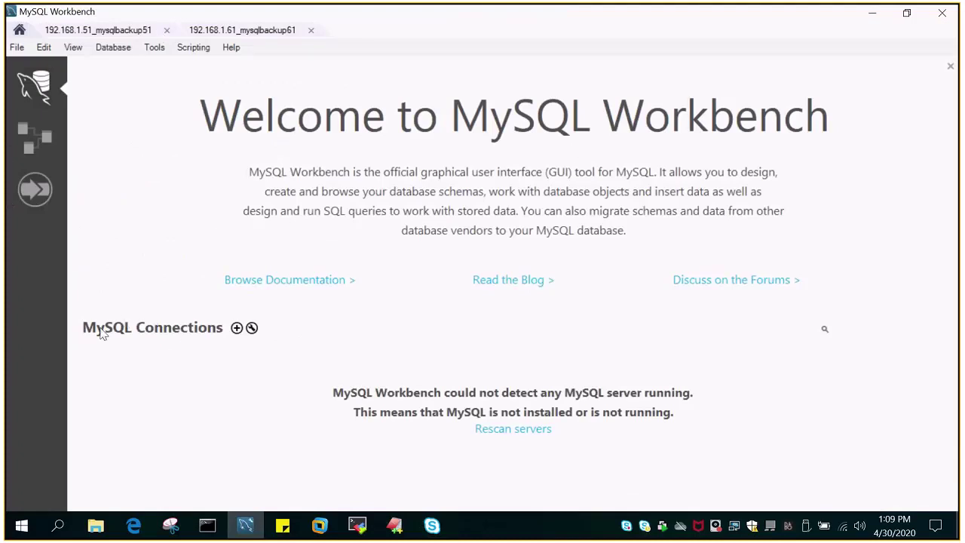
{"action": "left_click", "coordinate": [237, 328]}
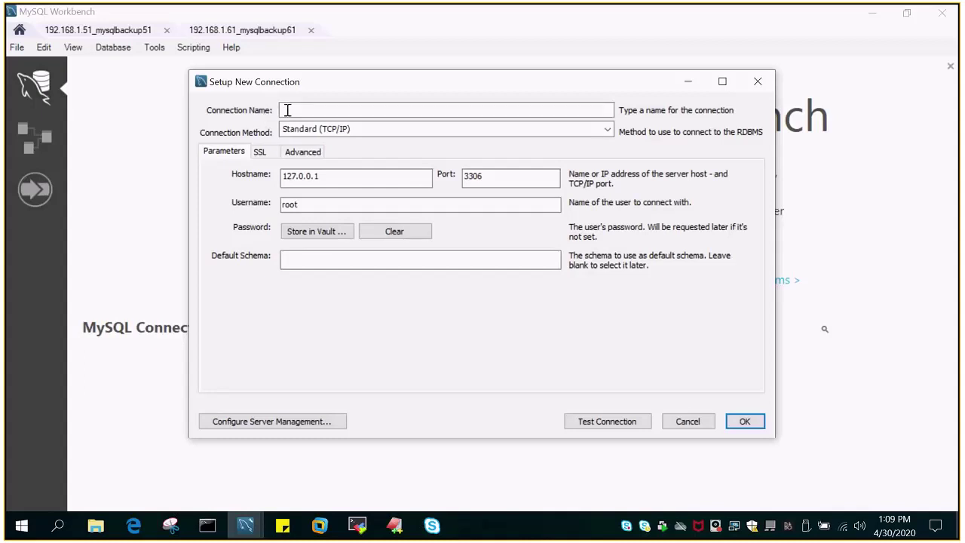
{"action": "left_click", "coordinate": [403, 521]}
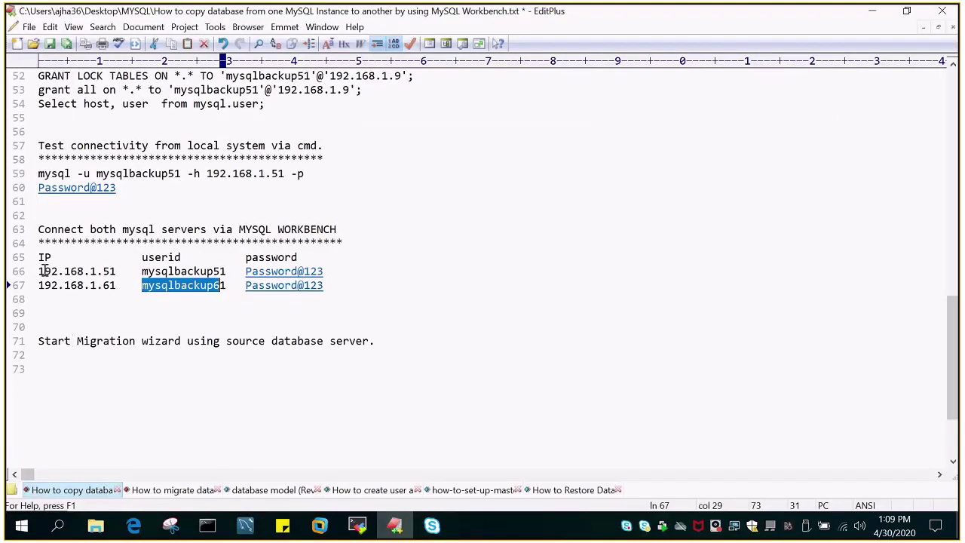
{"action": "left_click_drag", "start_coordinate": [39, 271], "coordinate": [116, 271]}
{"action": "key", "text": "ctrl+c"}
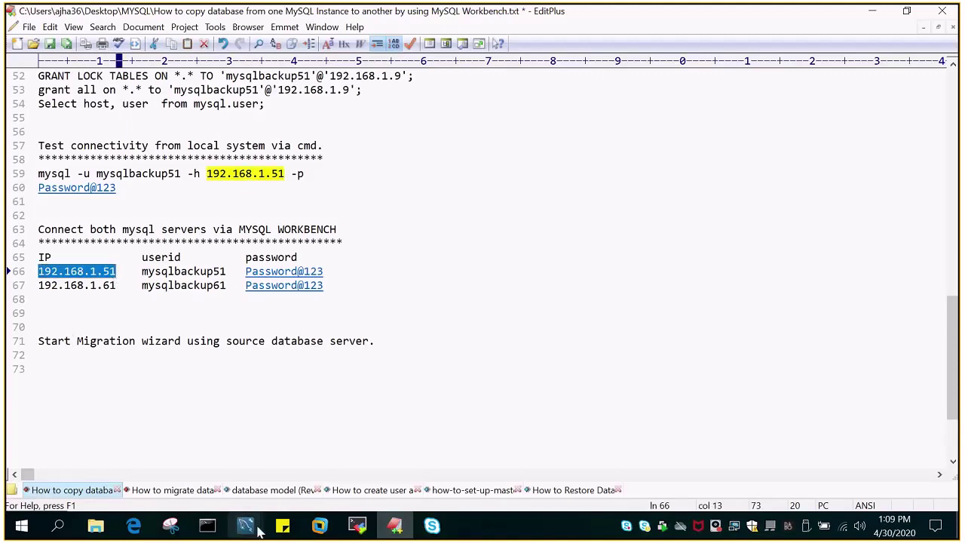
{"action": "mouse_move", "coordinate": [249, 529]}
{"action": "left_click", "coordinate": [302, 464]}
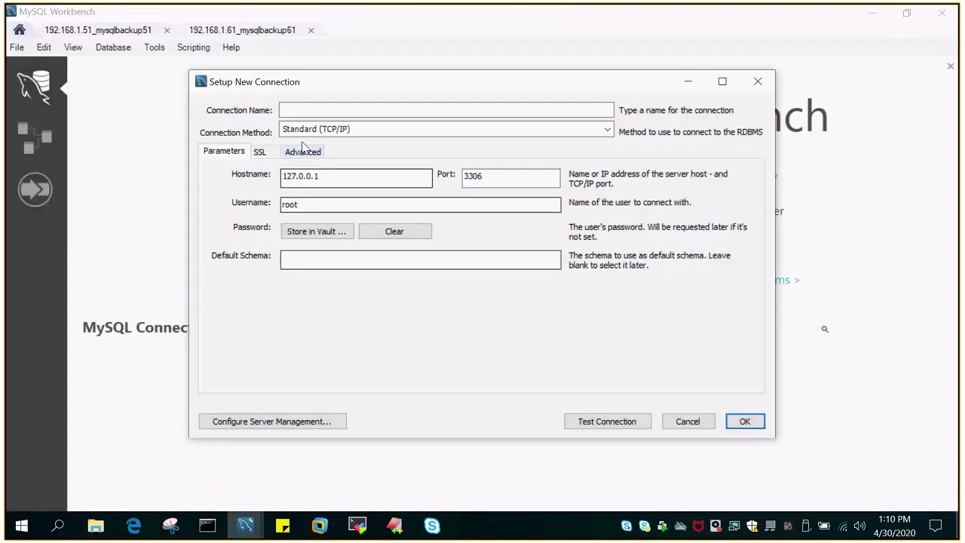
{"action": "left_click", "coordinate": [292, 109]}
{"action": "key", "text": "ctrl+v"}
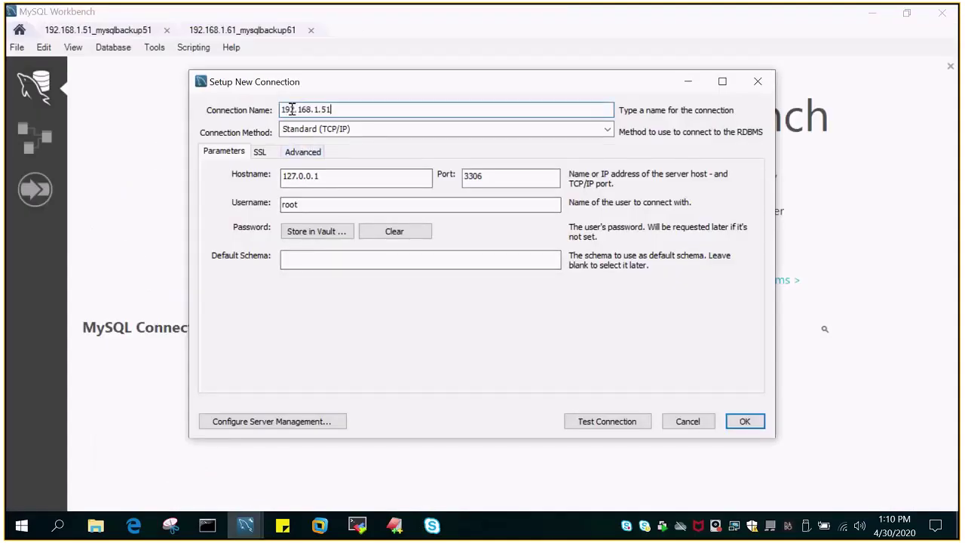
{"action": "type", "text": "_"}
Step: Copy the user ID mysqlbackup51 from the EditPlus notes and append it to the connection name in Workbench
{"action": "left_click", "coordinate": [392, 528]}
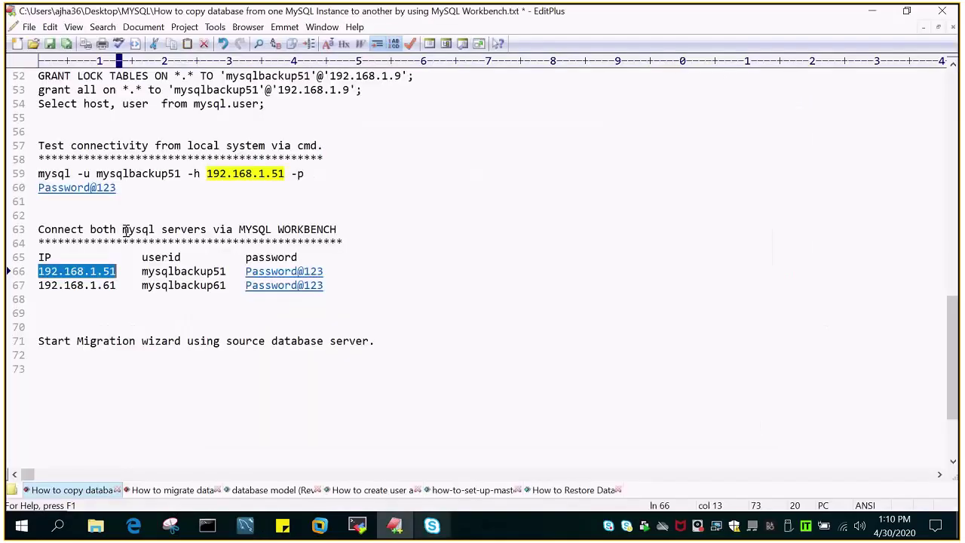
{"action": "left_click", "coordinate": [162, 272]}
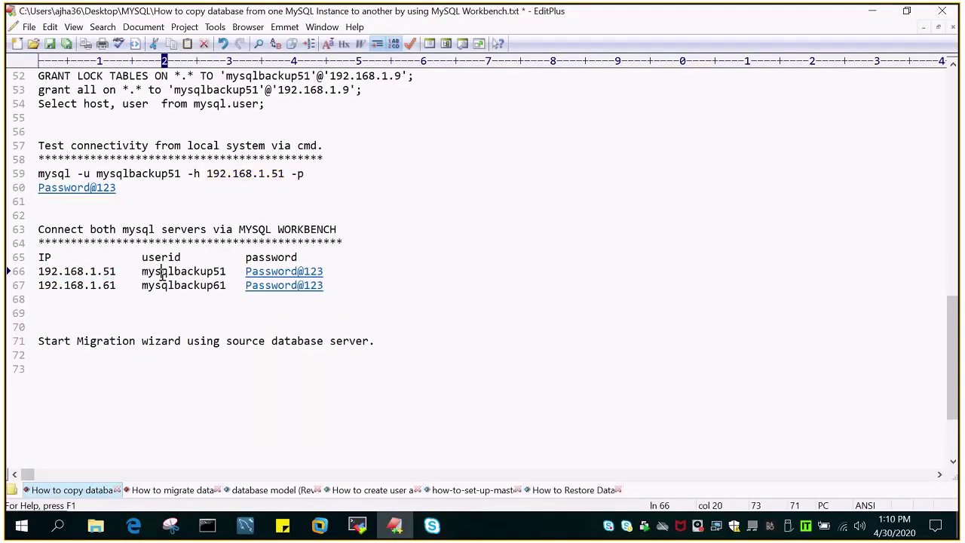
{"action": "double_click", "coordinate": [161, 272]}
{"action": "key", "text": "ctrl+c"}
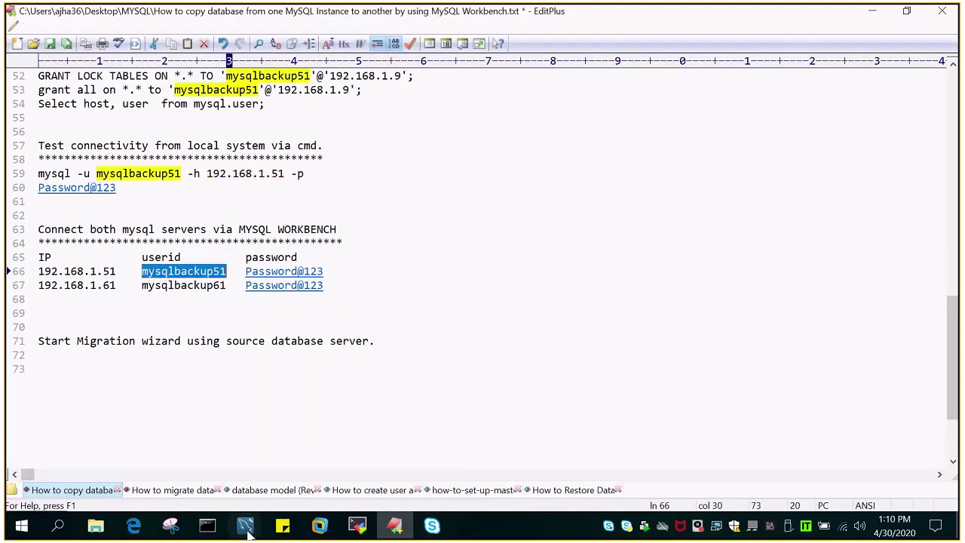
{"action": "mouse_move", "coordinate": [249, 532]}
{"action": "left_click", "coordinate": [333, 452]}
{"action": "left_click", "coordinate": [352, 109]}
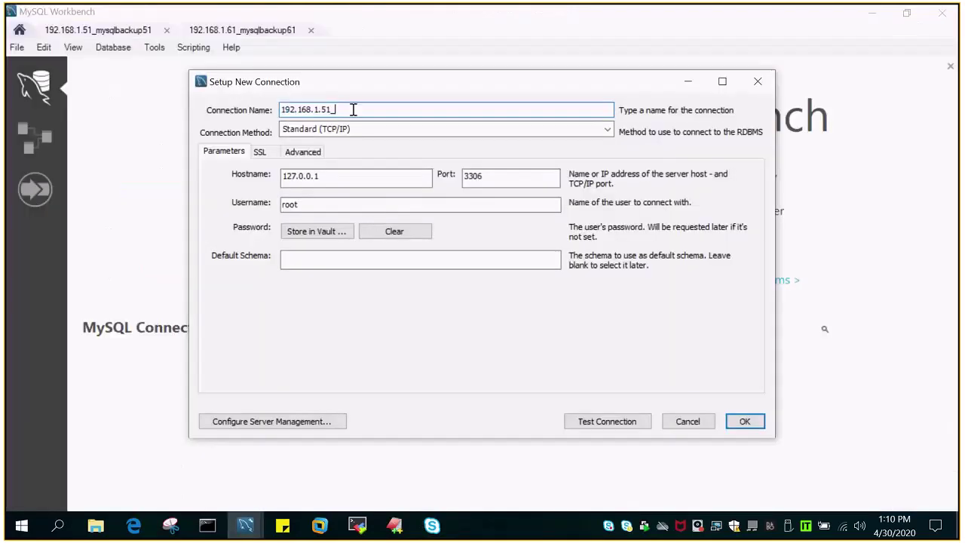
{"action": "key", "text": "ctrl+v"}
Step: Set the new connection's hostname to 192.168.1.51 and its username to mysqlbackup51 by copying both parts of the connection name
{"action": "left_click_drag", "start_coordinate": [332, 109], "coordinate": [281, 109]}
{"action": "key", "text": "ctrl+c"}
{"action": "left_click_drag", "start_coordinate": [325, 176], "coordinate": [193, 168]}
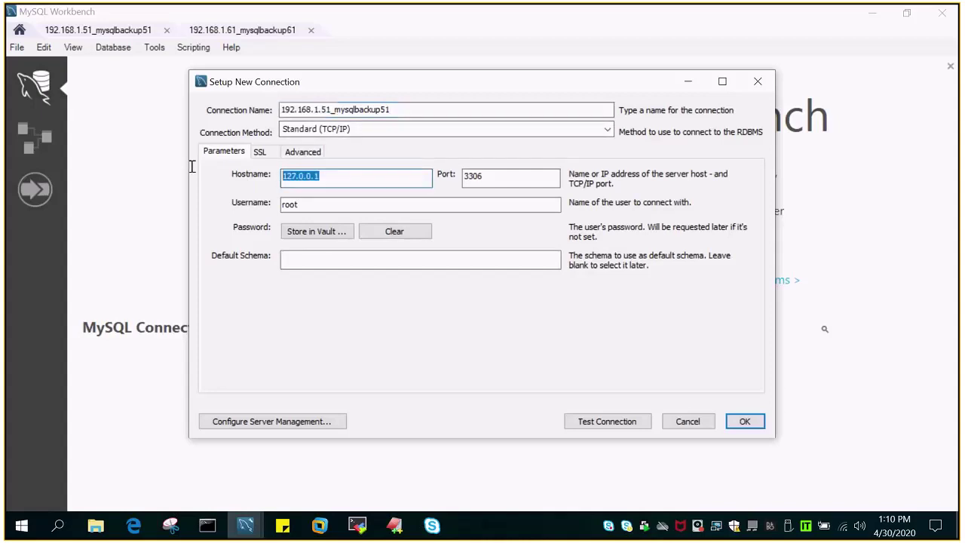
{"action": "key", "text": "ctrl+v"}
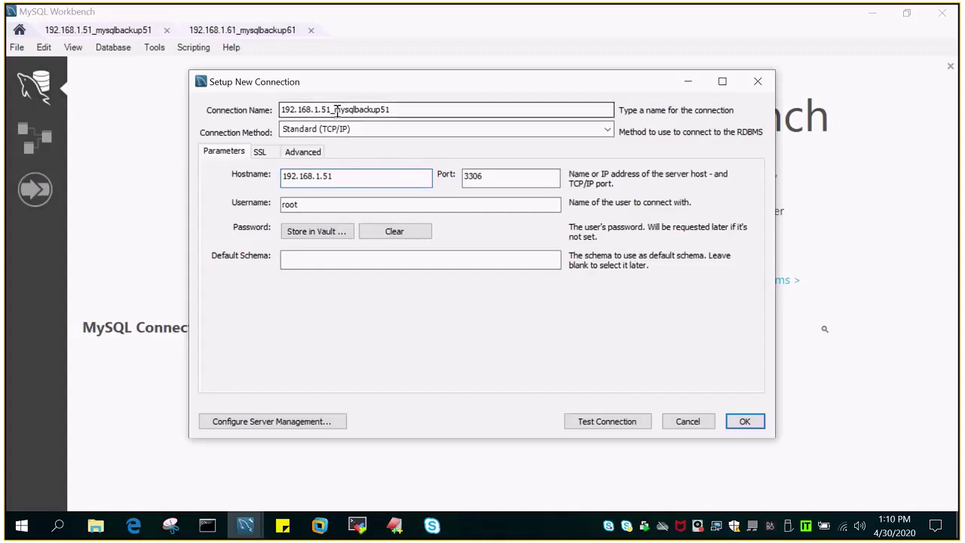
{"action": "left_click_drag", "start_coordinate": [335, 110], "coordinate": [392, 111]}
{"action": "key", "text": "ctrl+c"}
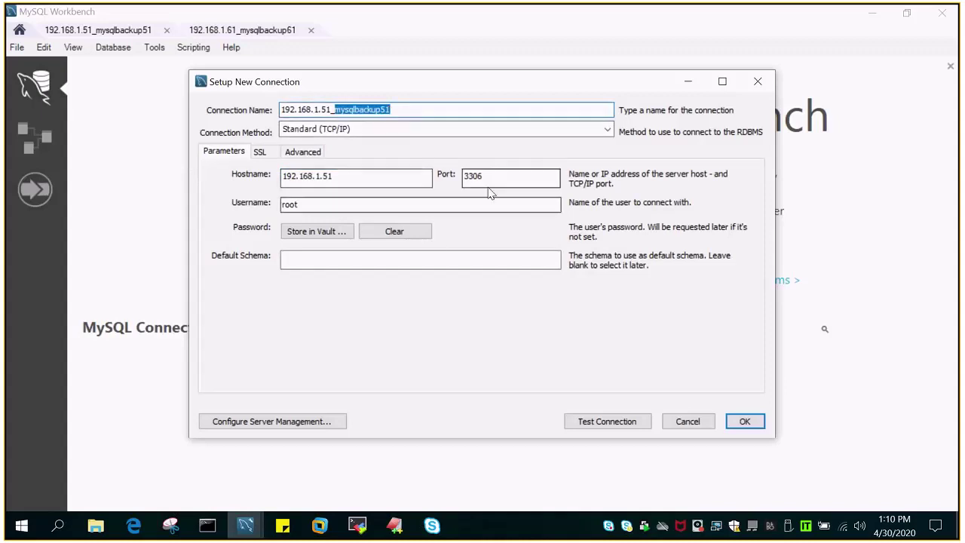
{"action": "left_click", "coordinate": [312, 205]}
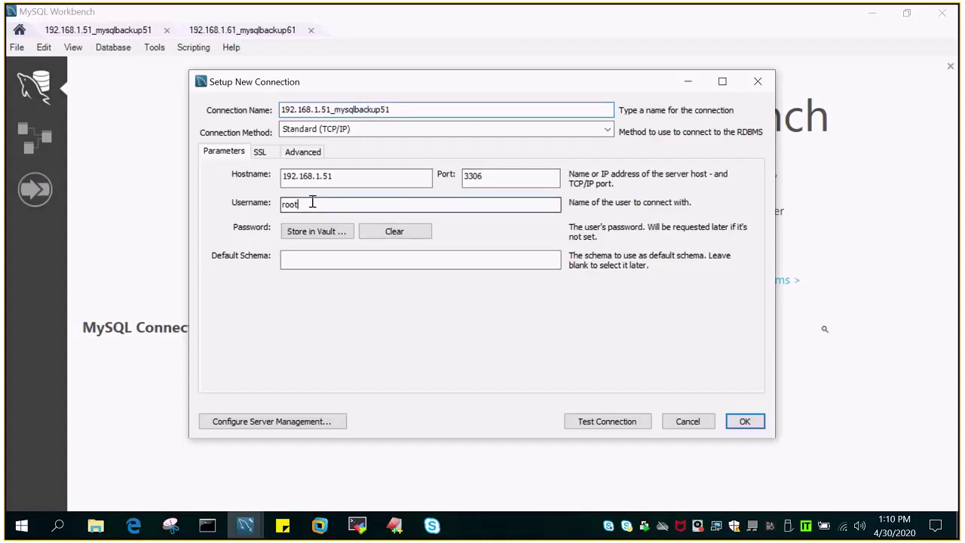
{"action": "double_click", "coordinate": [312, 205]}
{"action": "key", "text": "ctrl+v"}
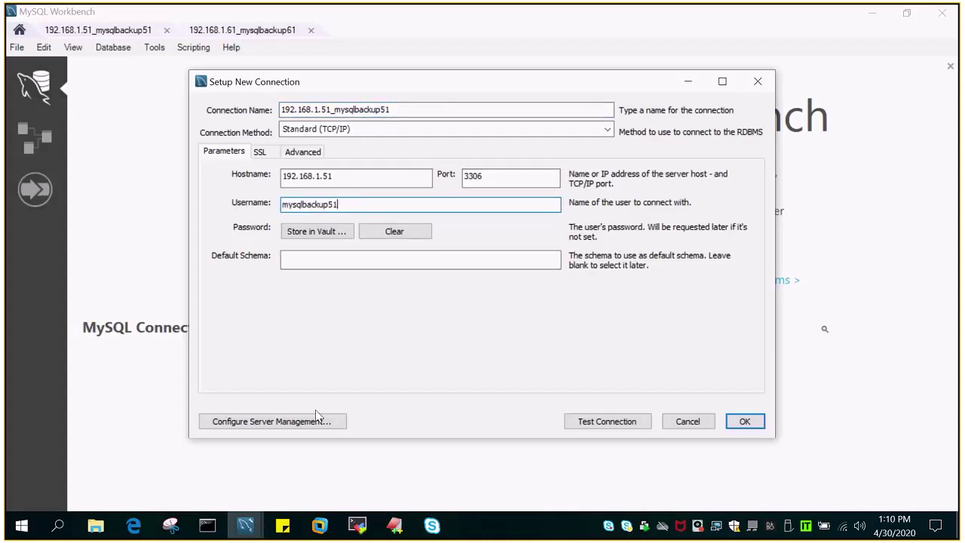
Step: Test the 192.168.1.51_mysqlbackup51 connection with the account password from the notes, storing it in the vault, and save the connection
{"action": "left_click", "coordinate": [579, 422]}
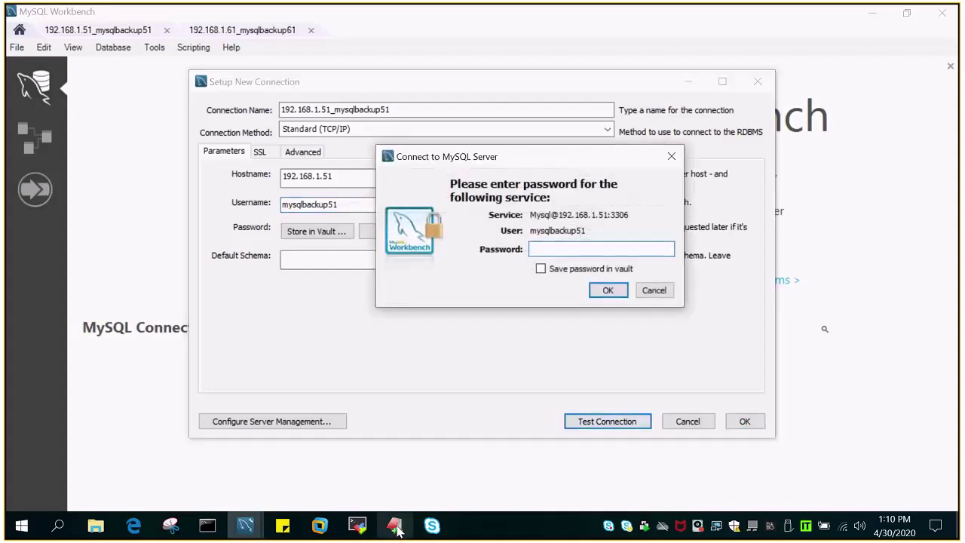
{"action": "left_click", "coordinate": [396, 526]}
{"action": "double_click", "coordinate": [283, 271]}
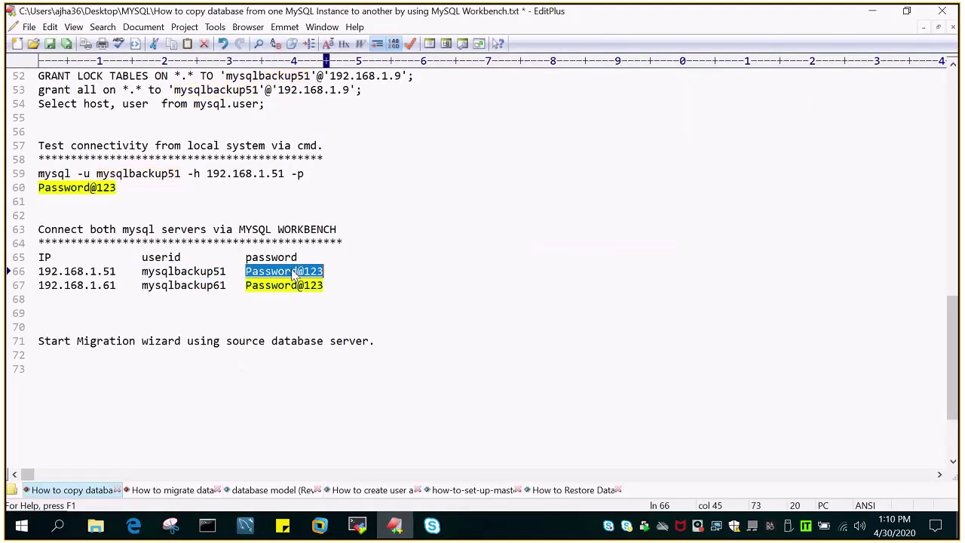
{"action": "key", "text": "alt+Tab"}
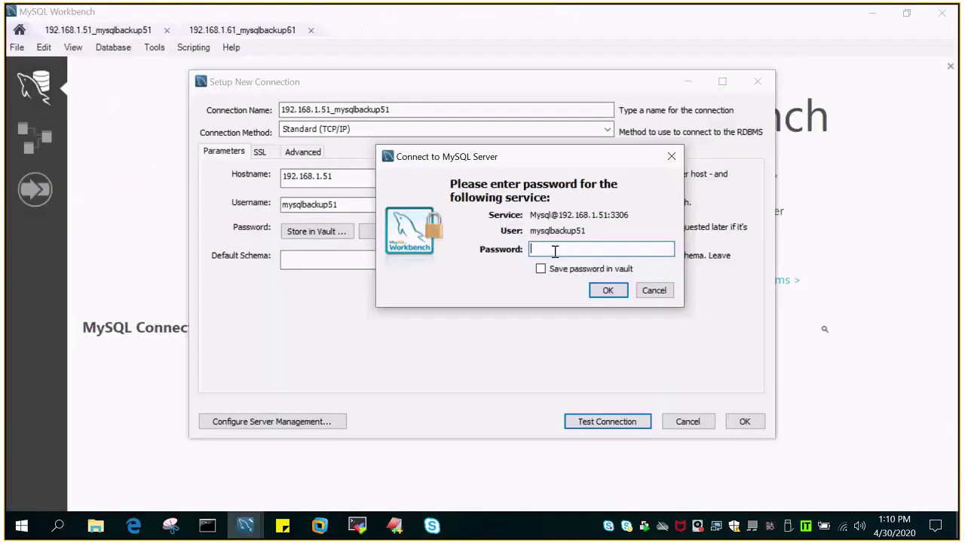
{"action": "key", "text": "ctrl+v"}
{"action": "left_click", "coordinate": [540, 269]}
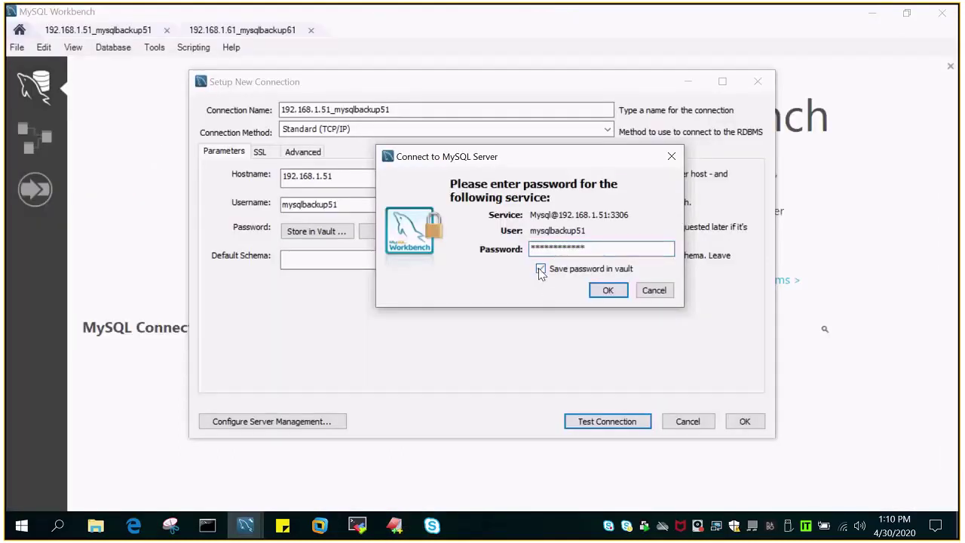
{"action": "left_click", "coordinate": [607, 291]}
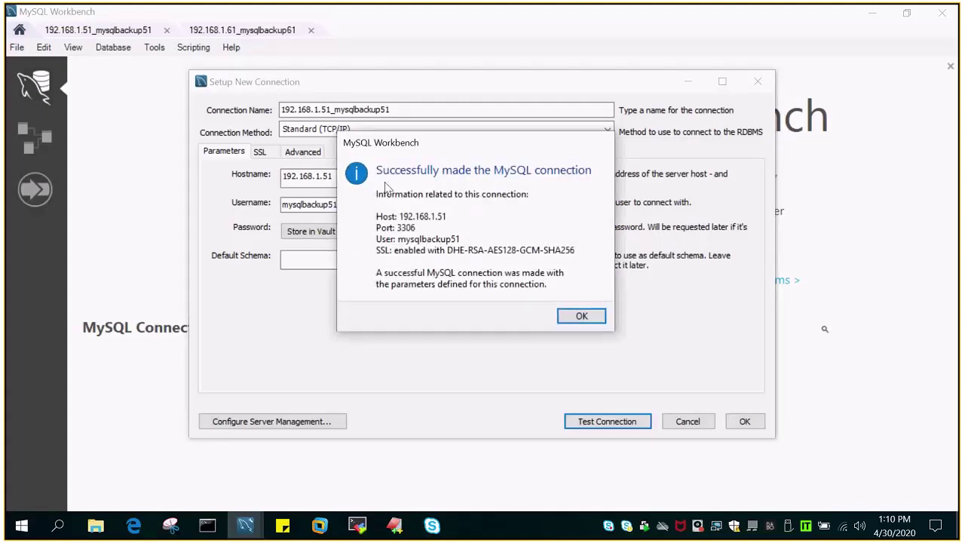
{"action": "left_click", "coordinate": [581, 316]}
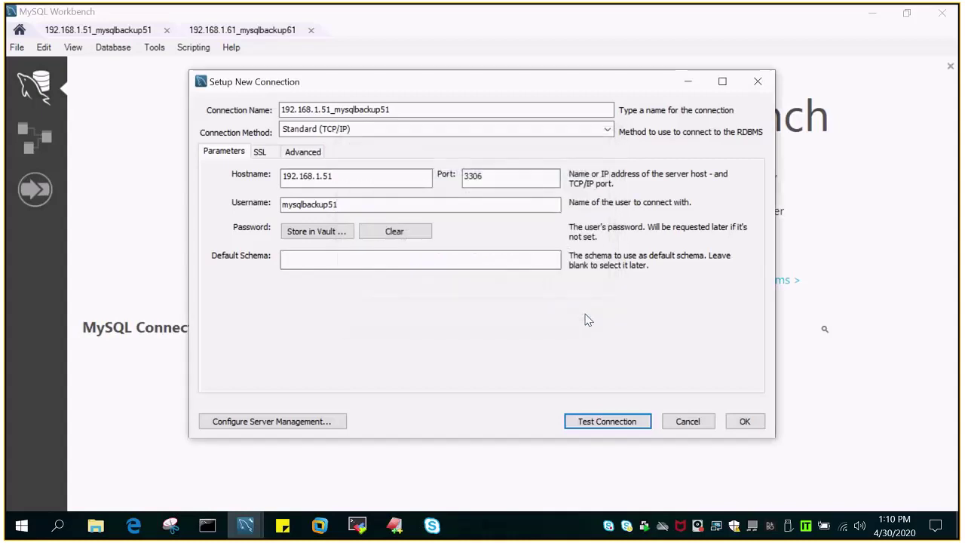
{"action": "left_click", "coordinate": [744, 422]}
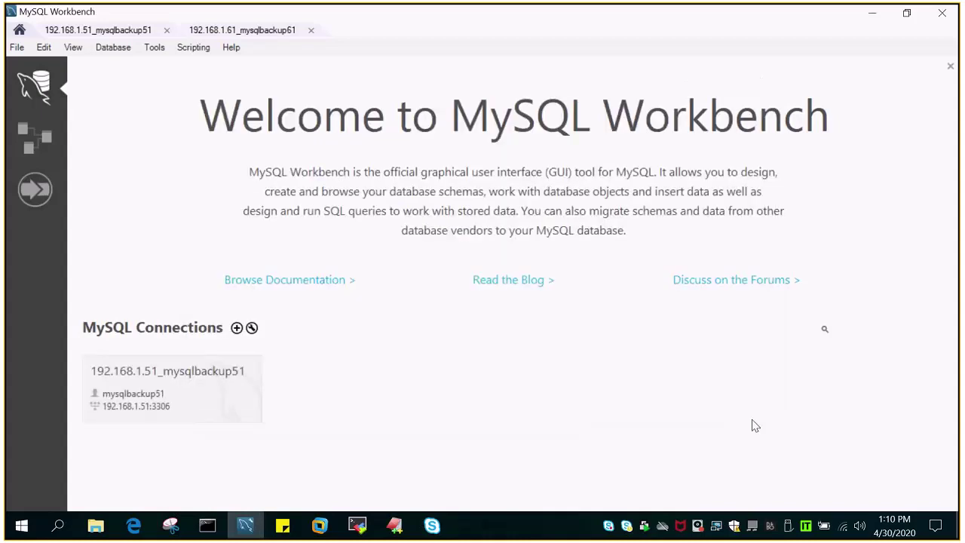
Step: Start a second connection and begin its name with 192.168.1.61_ using the IP copied from the EditPlus notes
{"action": "left_click", "coordinate": [237, 328]}
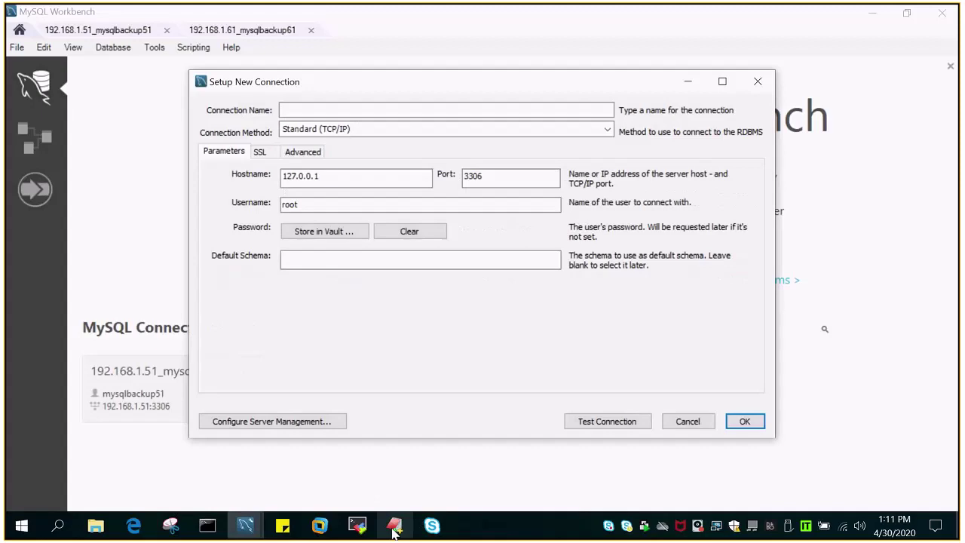
{"action": "left_click", "coordinate": [393, 525]}
{"action": "left_click_drag", "start_coordinate": [40, 285], "coordinate": [116, 285]}
{"action": "key", "text": "ctrl+c"}
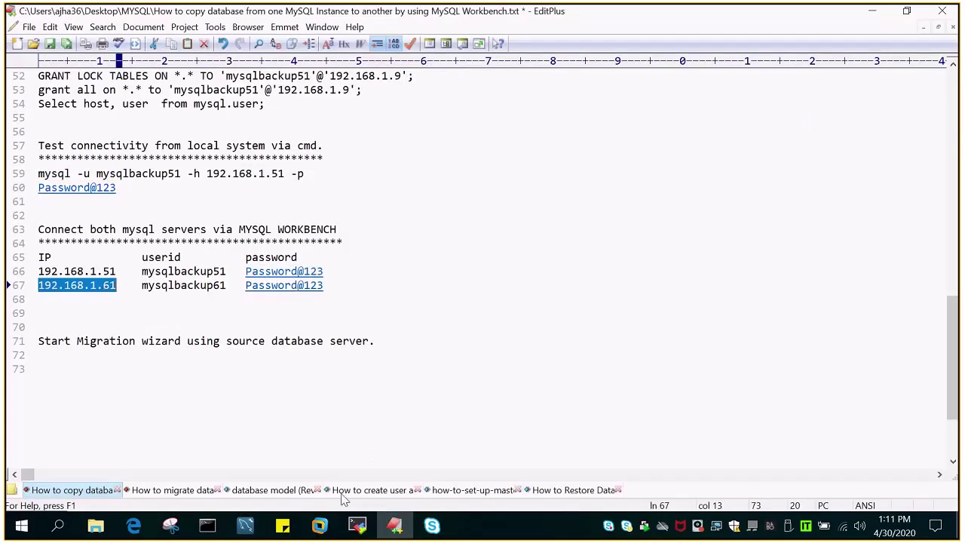
{"action": "mouse_move", "coordinate": [245, 526]}
{"action": "left_click", "coordinate": [324, 463]}
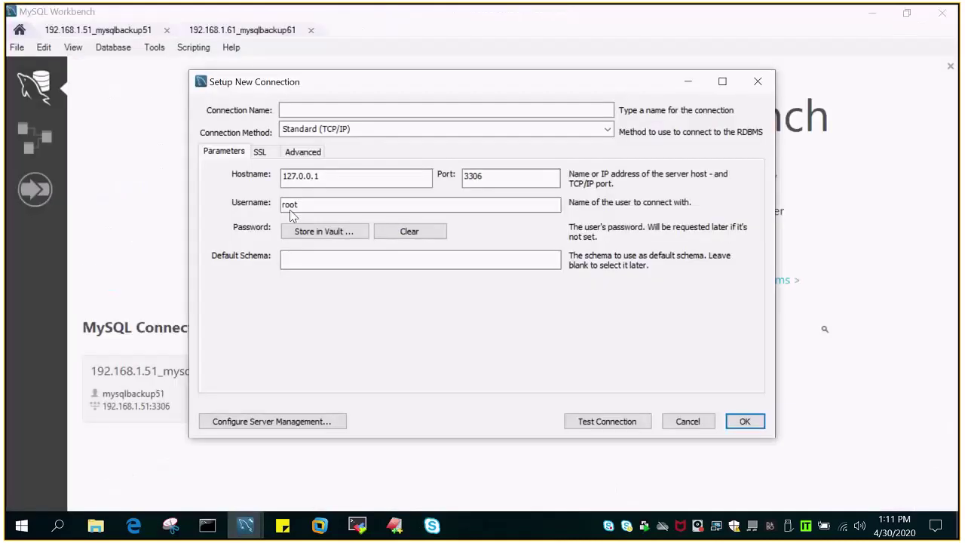
{"action": "left_click", "coordinate": [310, 109]}
{"action": "key", "text": "ctrl+v"}
{"action": "type", "text": "_"}
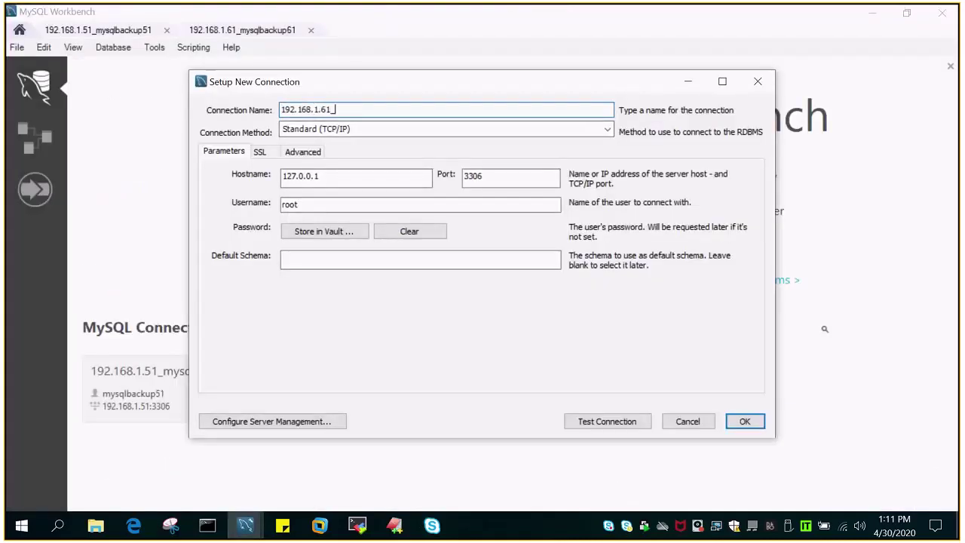
Step: Copy the user ID mysqlbackup61 from the EditPlus notes and append it to the second connection's name
{"action": "left_click", "coordinate": [395, 525]}
{"action": "double_click", "coordinate": [173, 285]}
{"action": "key", "text": "ctrl+c"}
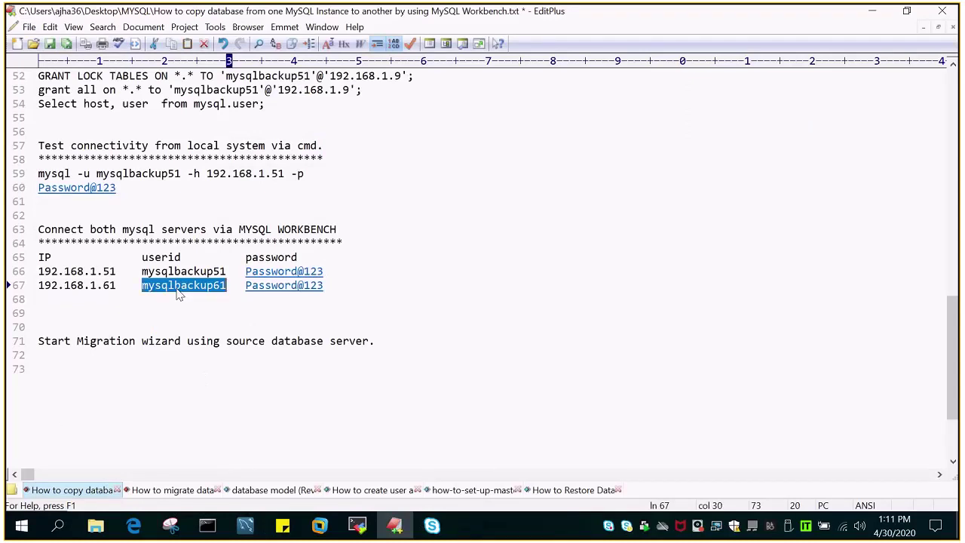
{"action": "mouse_move", "coordinate": [245, 526]}
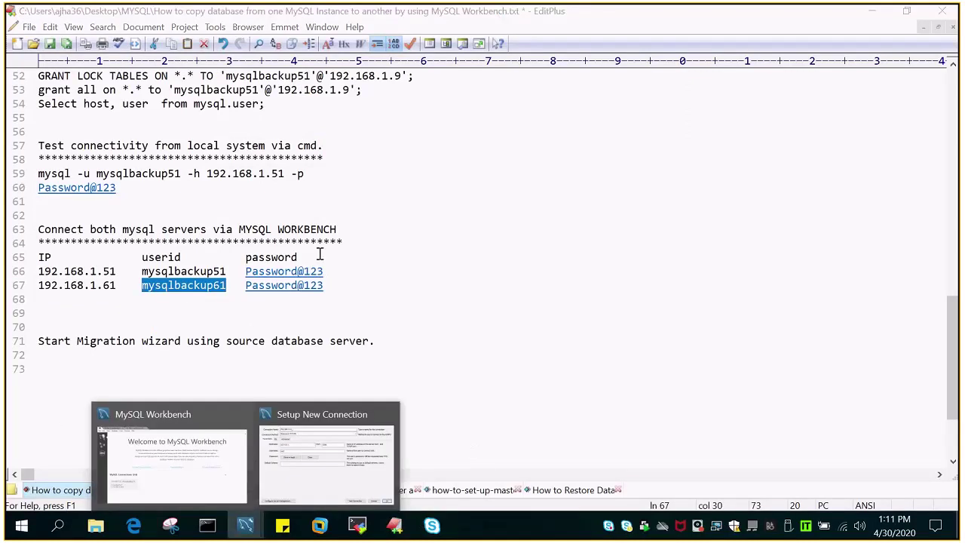
{"action": "left_click", "coordinate": [324, 460]}
{"action": "left_click", "coordinate": [357, 110]}
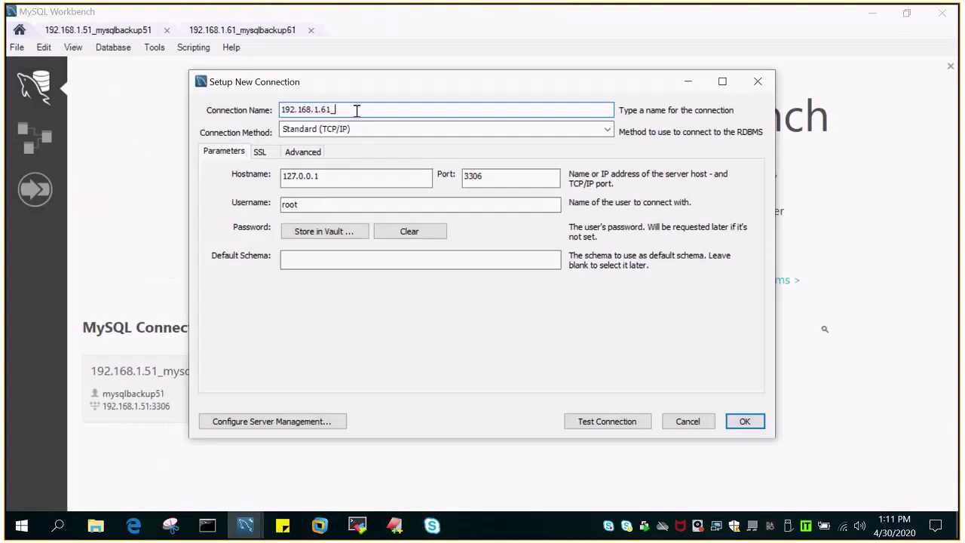
{"action": "key", "text": "ctrl+v"}
Step: Set the second connection's hostname to 192.168.1.61 and its username to mysqlbackup61
{"action": "left_click_drag", "start_coordinate": [331, 110], "coordinate": [265, 112]}
{"action": "key", "text": "ctrl+c"}
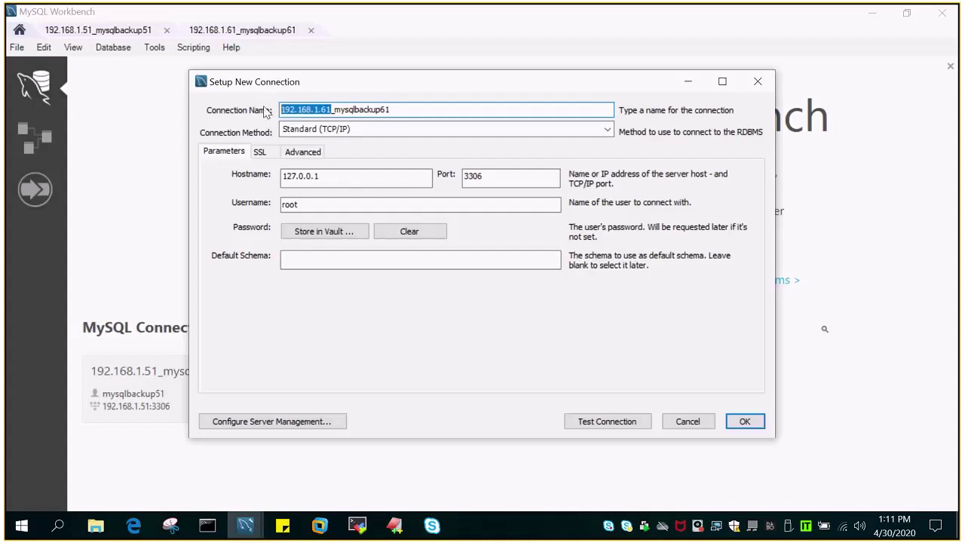
{"action": "double_click", "coordinate": [285, 181]}
{"action": "key", "text": "ctrl+v"}
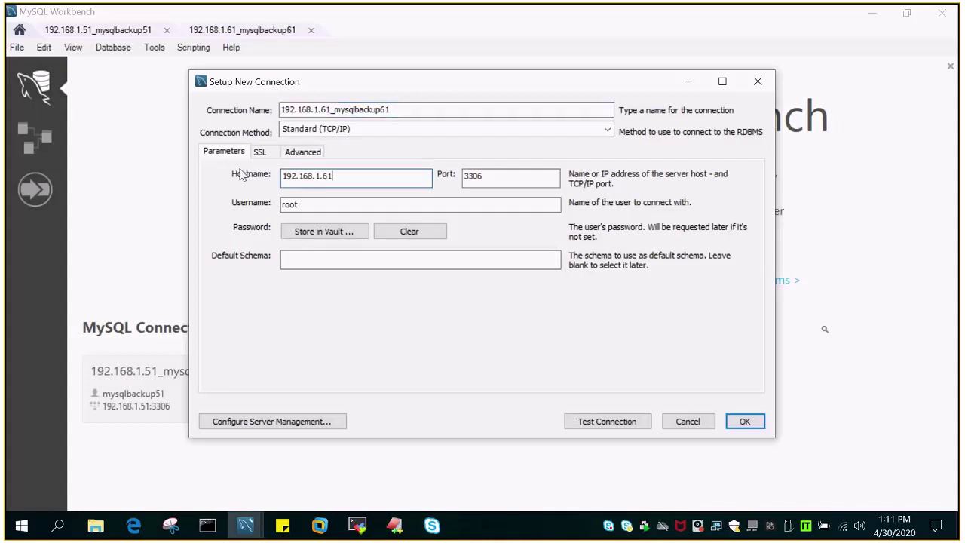
{"action": "left_click_drag", "start_coordinate": [394, 110], "coordinate": [340, 104]}
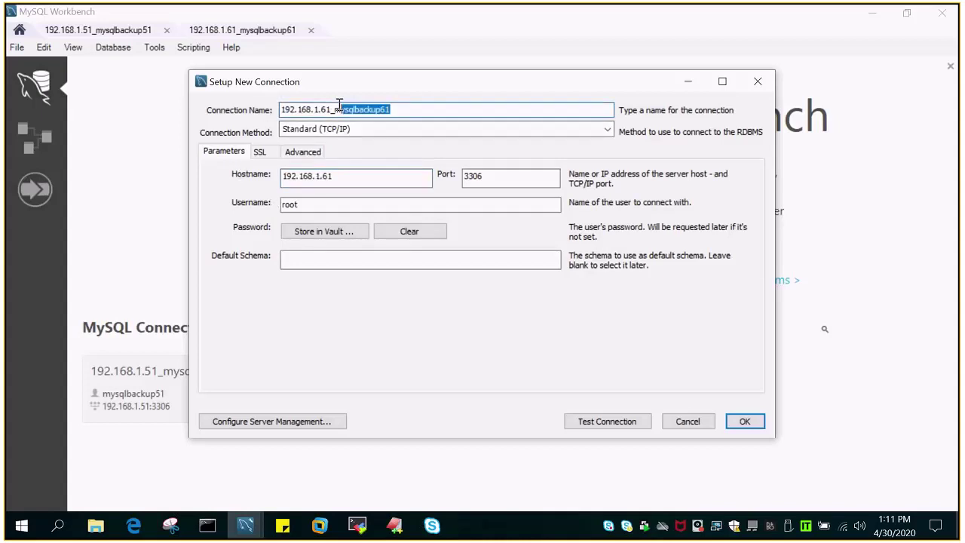
{"action": "left_click_drag", "start_coordinate": [447, 200], "coordinate": [238, 208]}
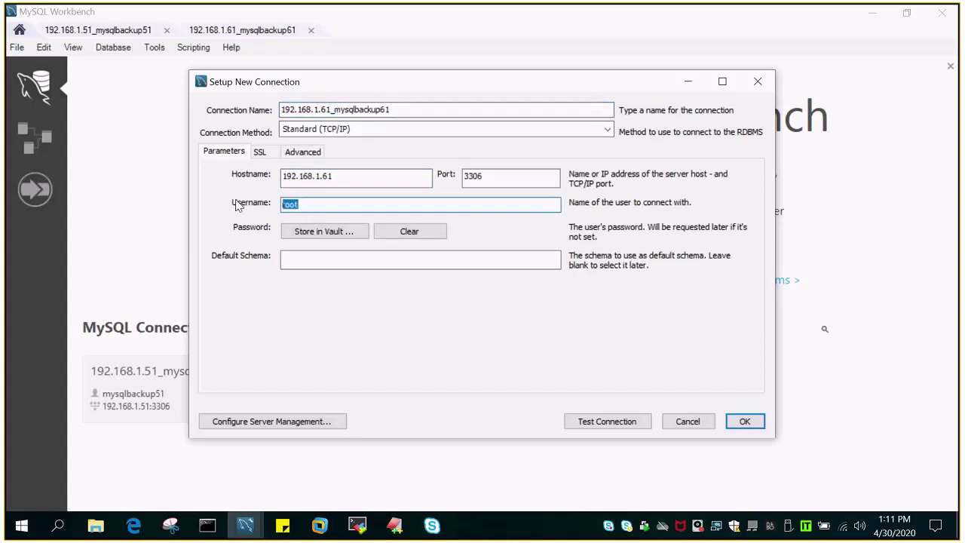
{"action": "key", "text": "ctrl+v"}
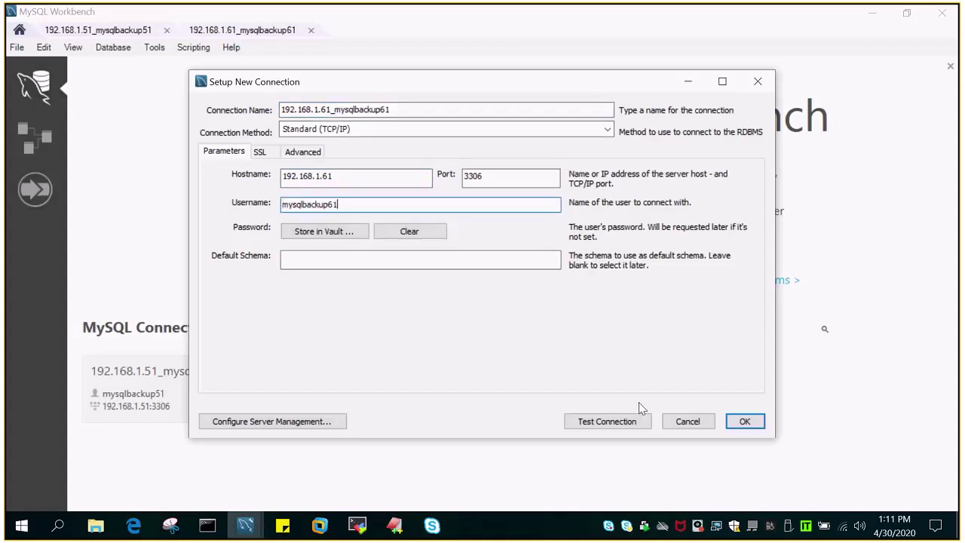
Step: Test the 192.168.1.61_mysqlbackup61 connection with the account password from the EditPlus notes, storing it in the vault, and save the connection
{"action": "left_click", "coordinate": [620, 421]}
{"action": "left_click", "coordinate": [395, 525]}
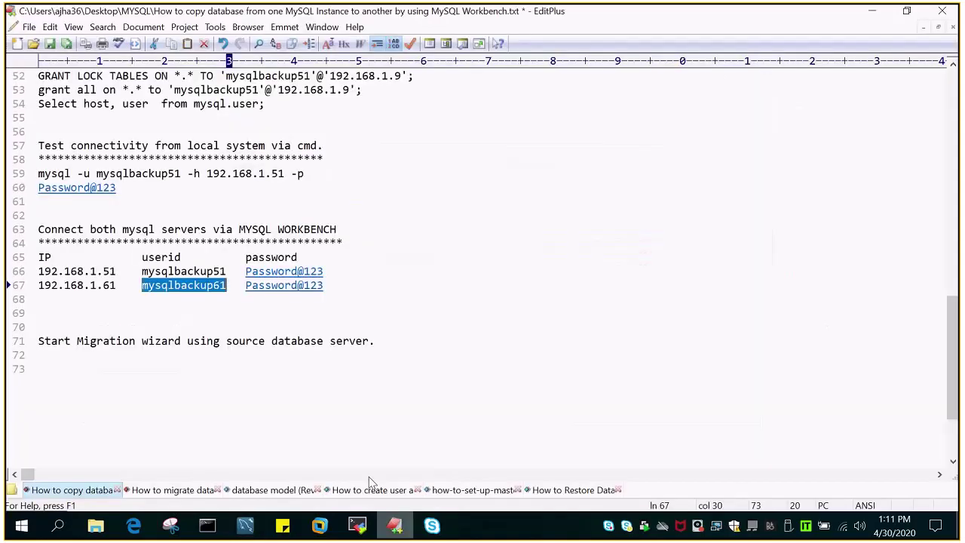
{"action": "double_click", "coordinate": [283, 284]}
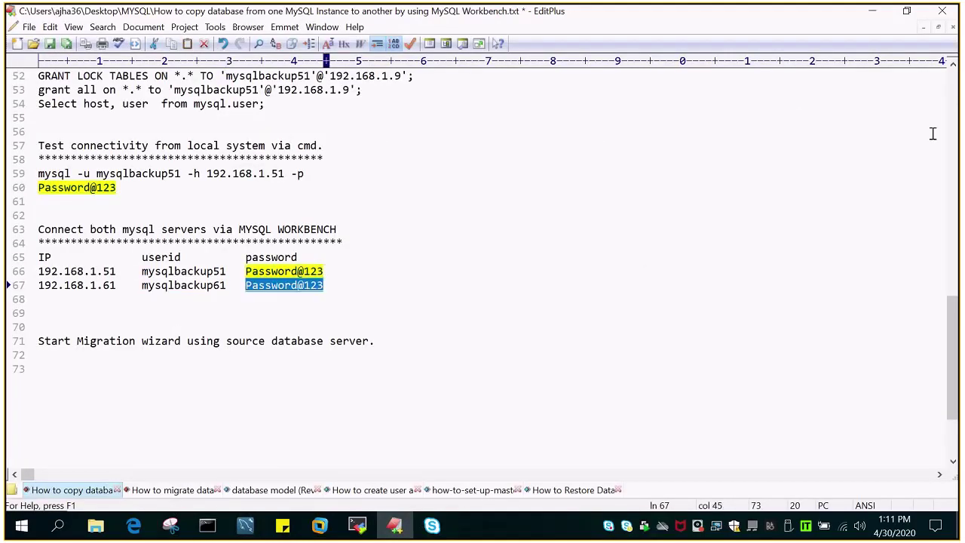
{"action": "left_click", "coordinate": [872, 11]}
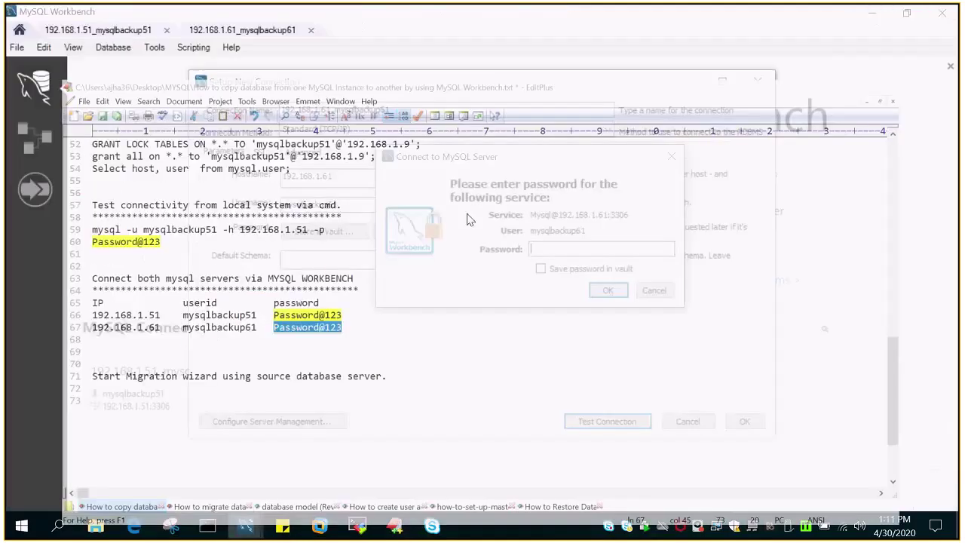
{"action": "key", "text": "ctrl+v"}
{"action": "left_click", "coordinate": [541, 268]}
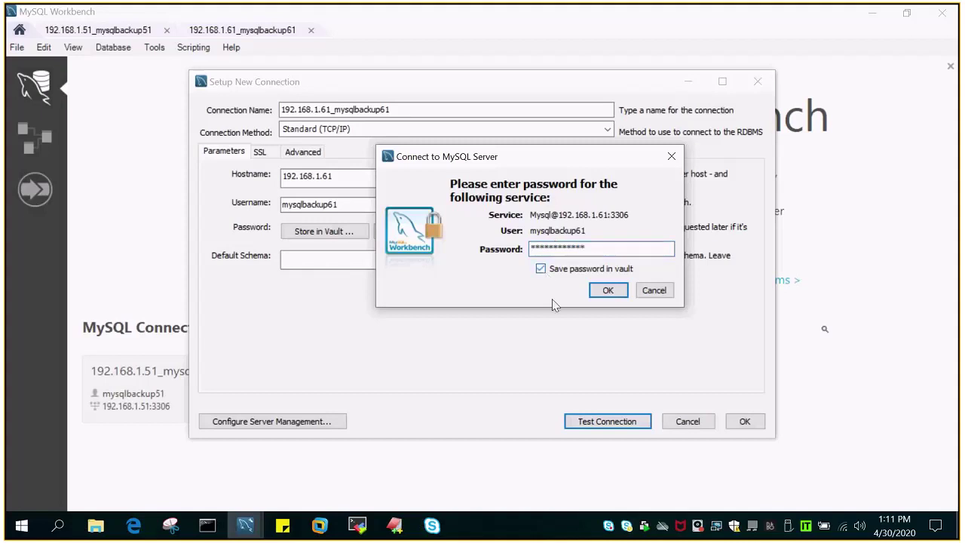
{"action": "left_click", "coordinate": [607, 293]}
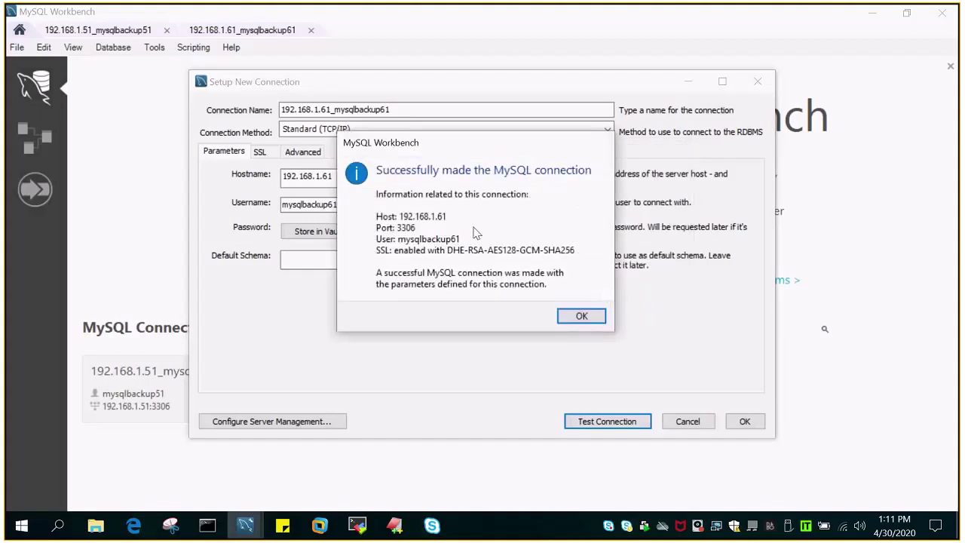
{"action": "left_click", "coordinate": [583, 317]}
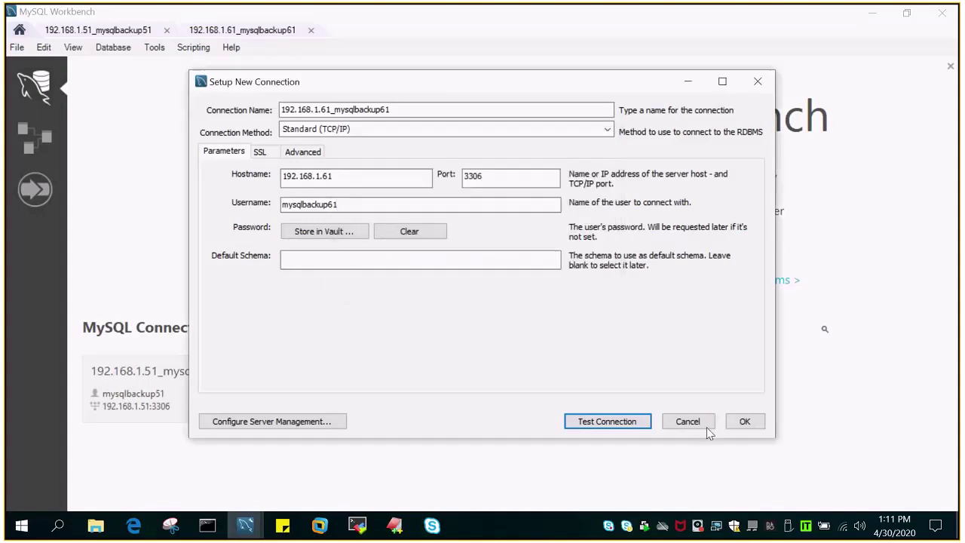
{"action": "left_click", "coordinate": [755, 425]}
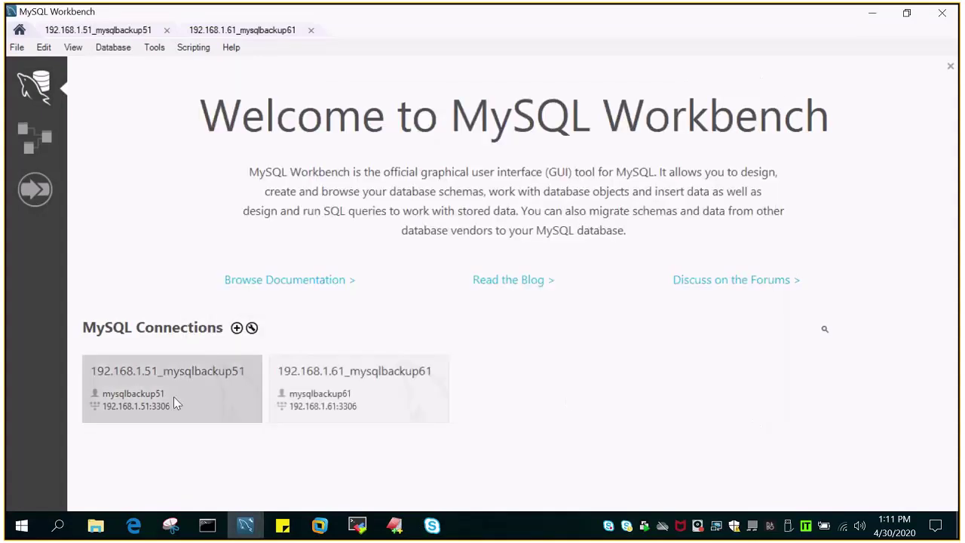
Step: Switch to MobaXterm, clear the 192.168.1.61 terminal, then exit MySQL in the 192.168.1.51 session and clear that terminal too
{"action": "left_click", "coordinate": [397, 526]}
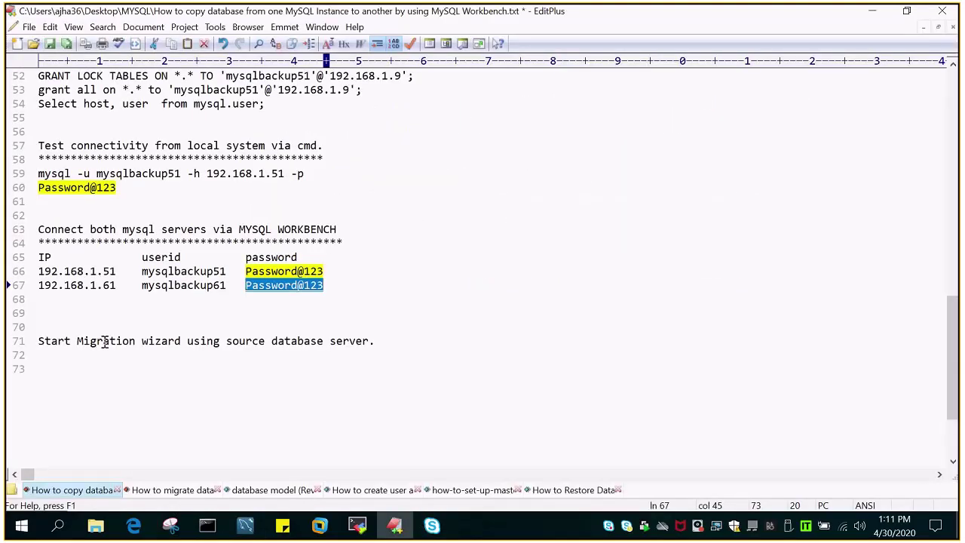
{"action": "left_click", "coordinate": [872, 11]}
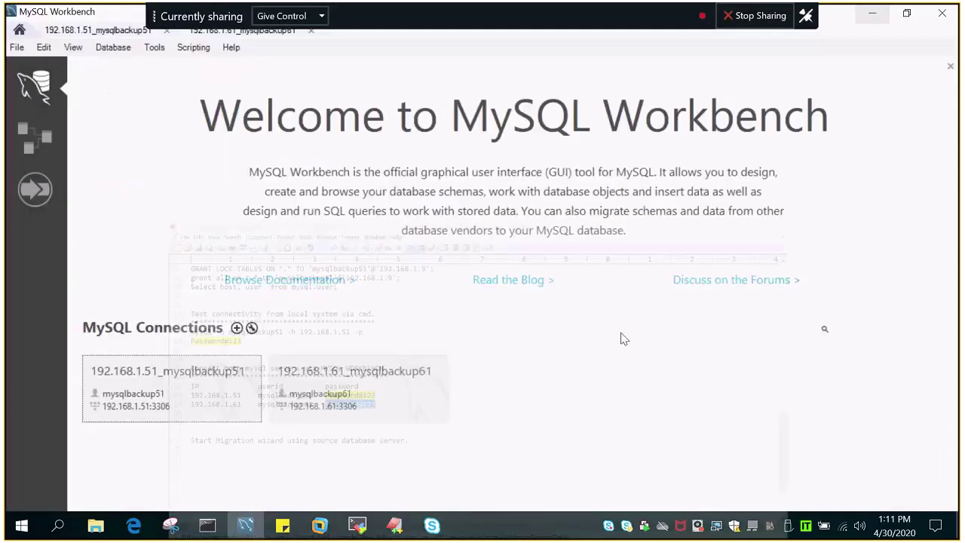
{"action": "left_click", "coordinate": [357, 528]}
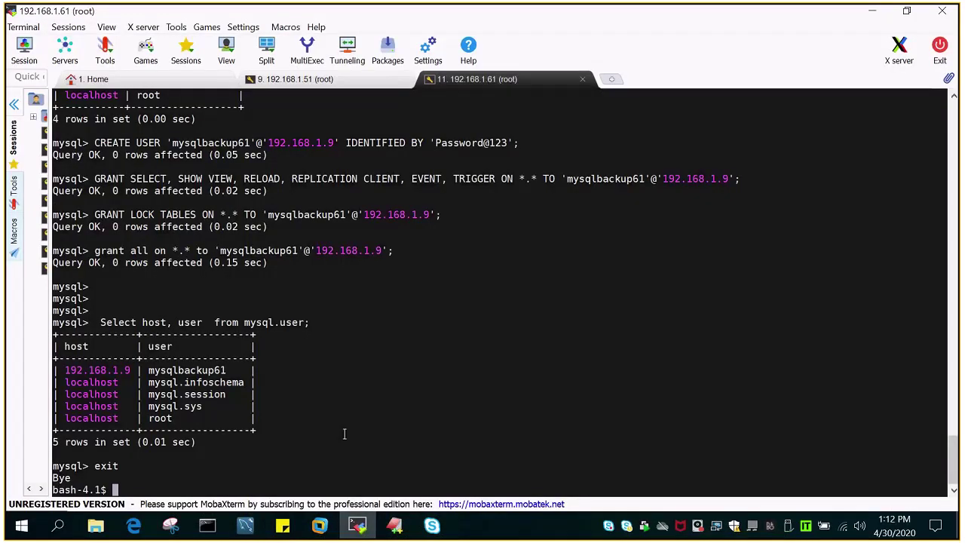
{"action": "type", "text": "clear"}
{"action": "key", "text": "Return"}
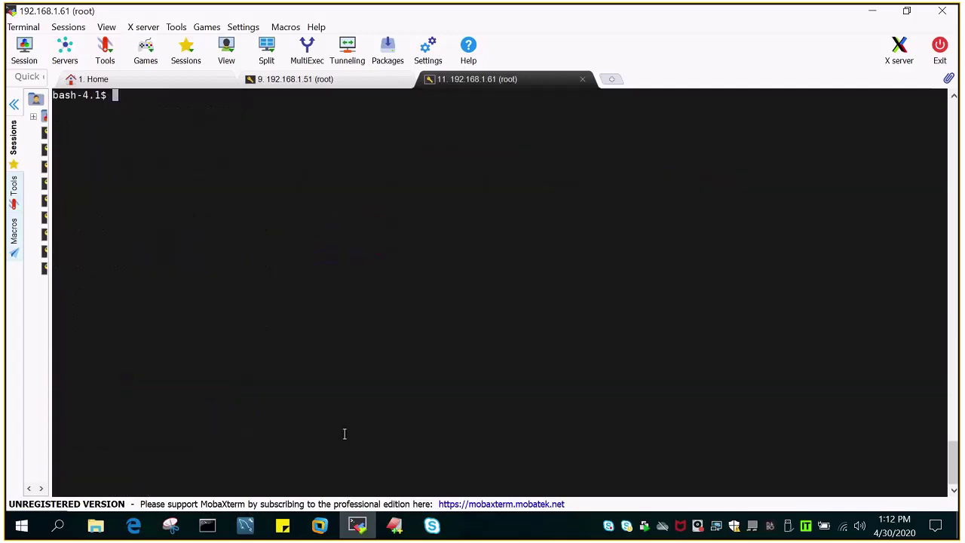
{"action": "left_click", "coordinate": [340, 80]}
{"action": "type", "text": "exit"}
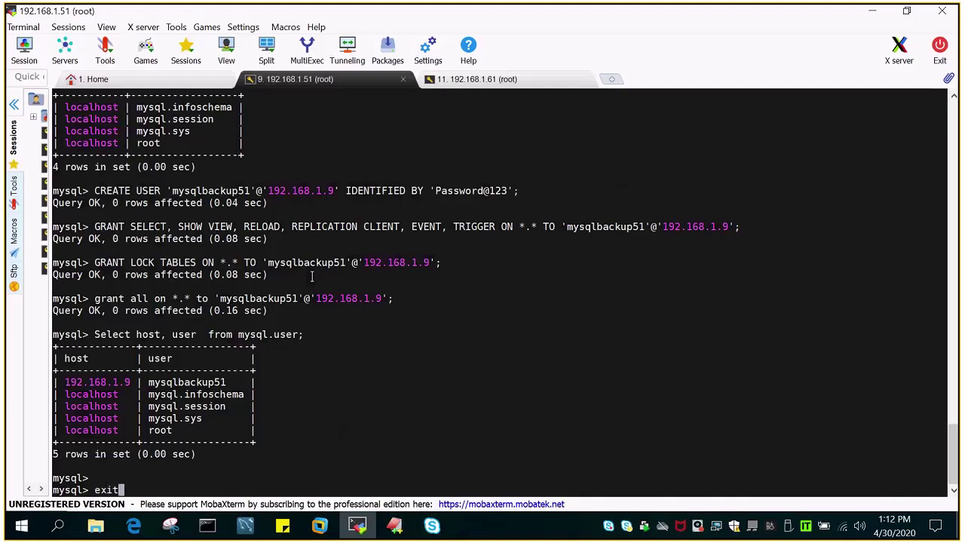
{"action": "key", "text": "Return"}
{"action": "type", "text": "clear"}
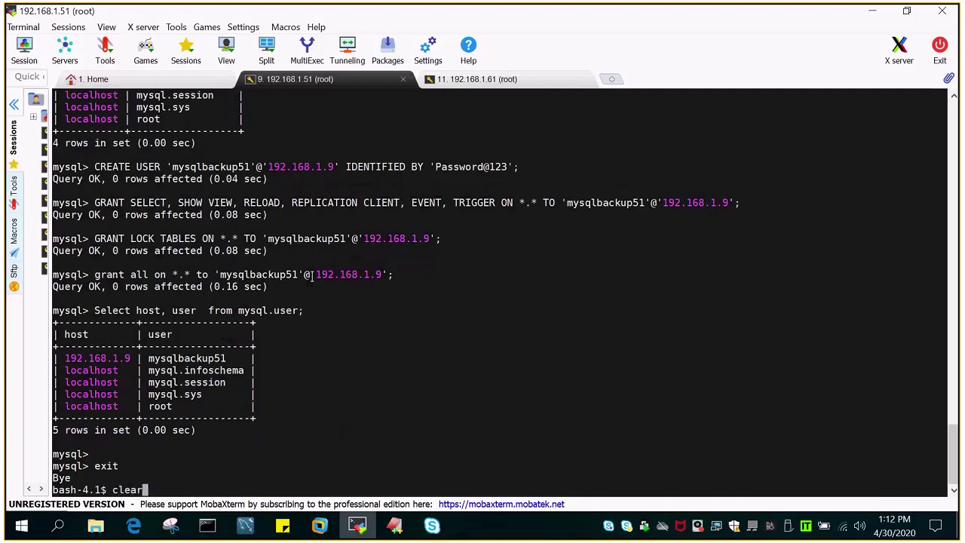
{"action": "key", "text": "Return"}
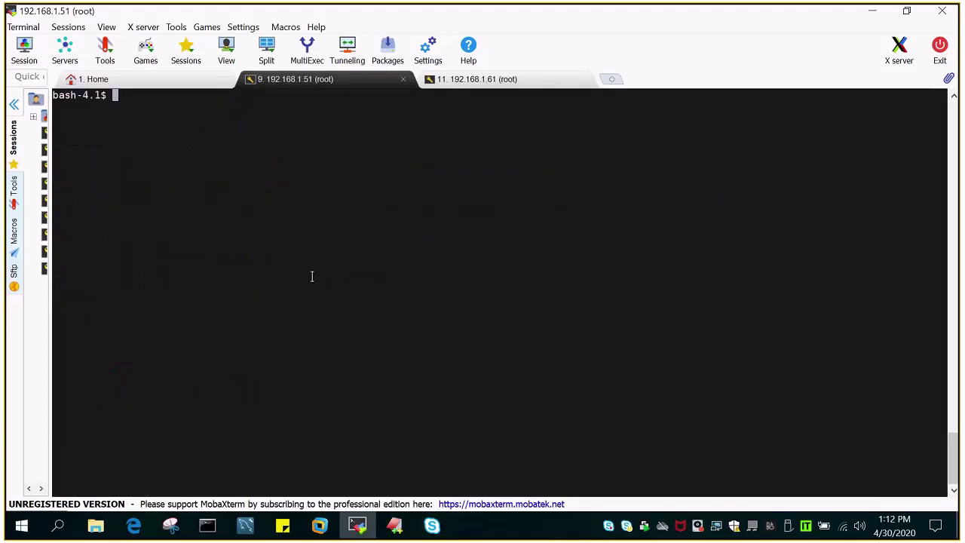
Step: Log in to MySQL on 192.168.1.51 with mysql -u root -p and the root password
{"action": "type", "text": "clear"}
{"action": "key", "text": "Up"}
{"action": "key", "text": "Up"}
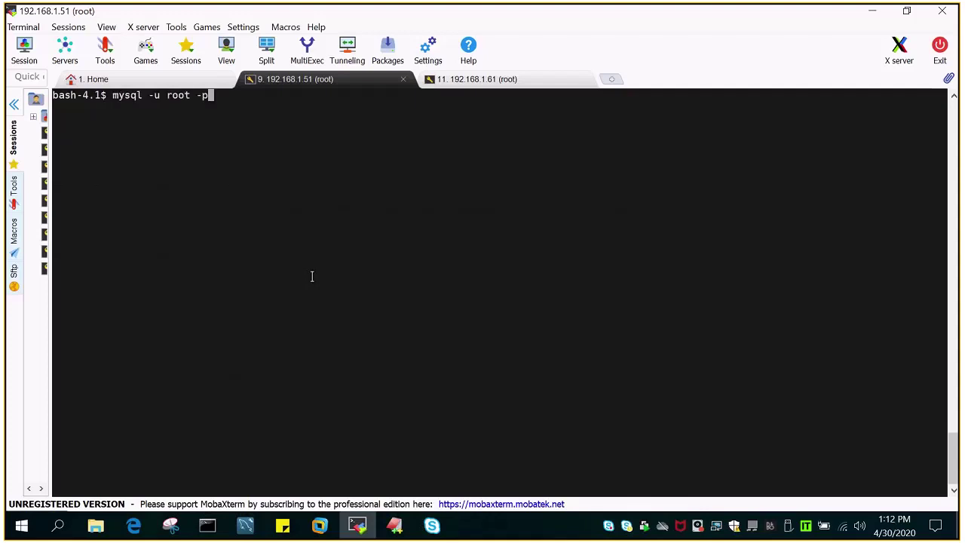
{"action": "key", "text": "Return"}
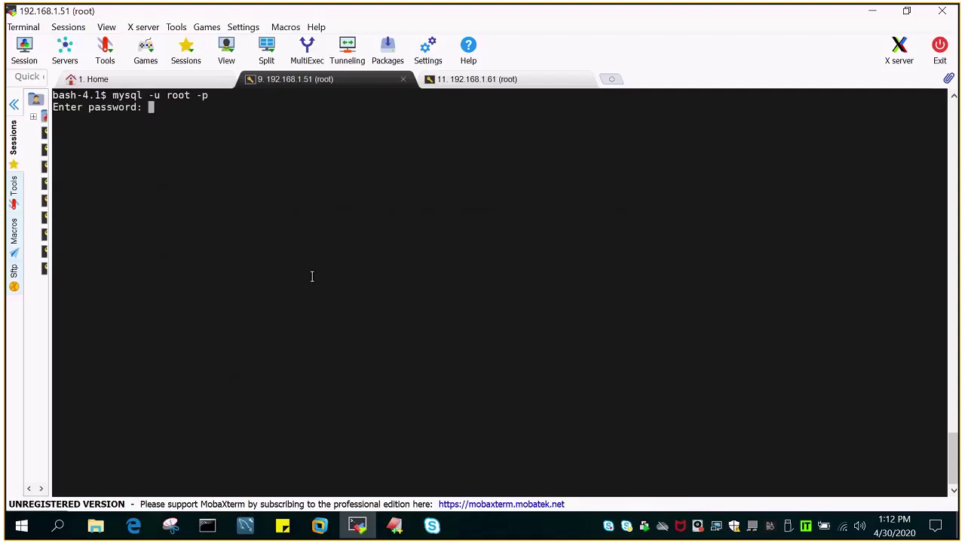
{"action": "key", "text": "Return"}
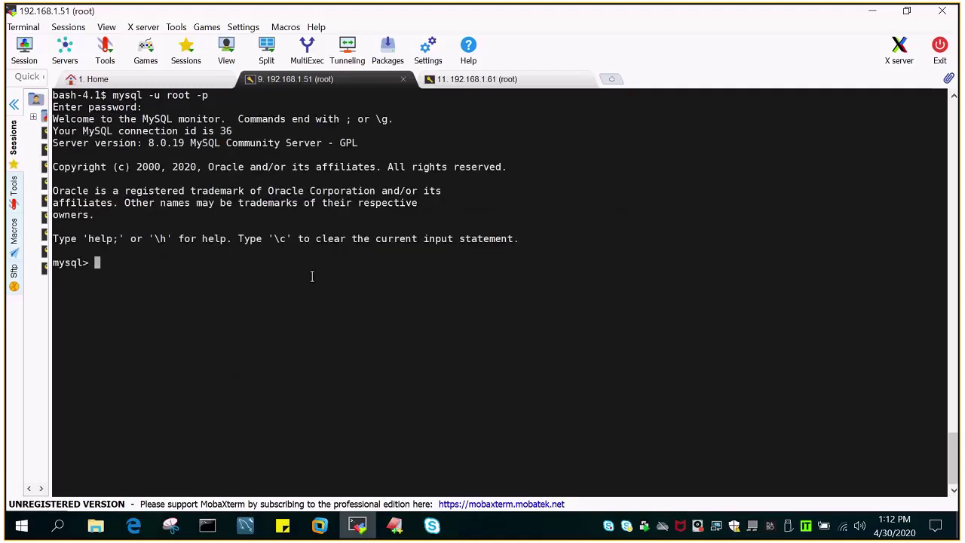
Step: Log in to MySQL on 192.168.1.61 with mysql -u root -p and the root password
{"action": "left_click", "coordinate": [476, 79]}
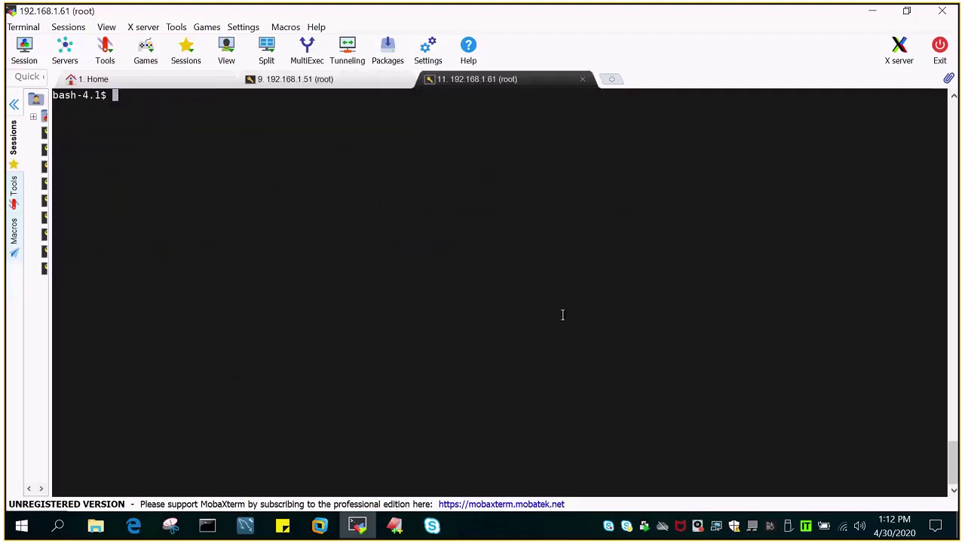
{"action": "type", "text": "mysql -u root -p"}
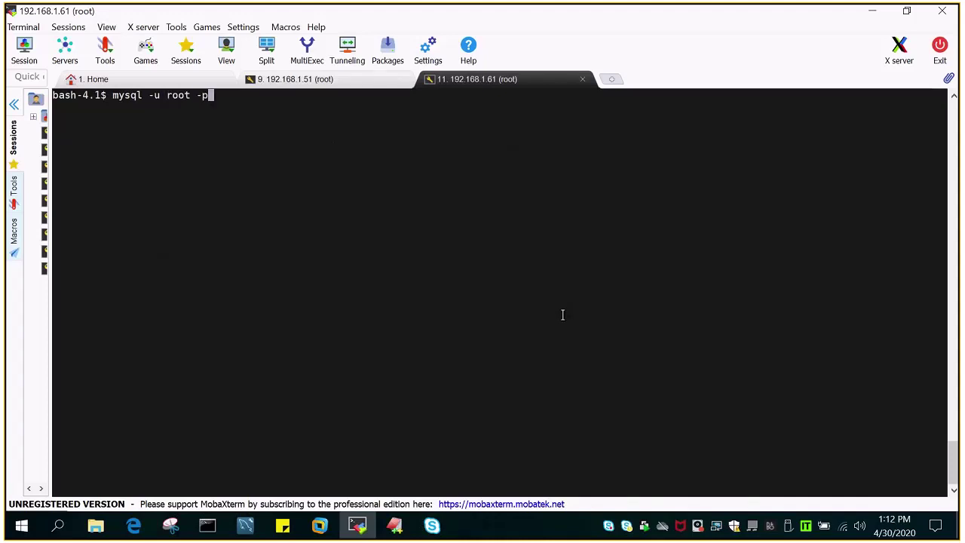
{"action": "key", "text": "Return"}
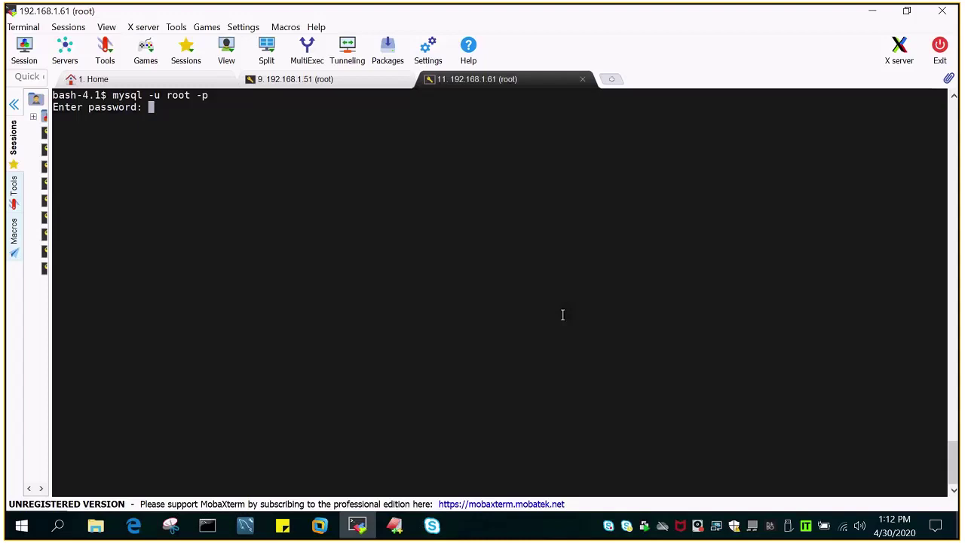
{"action": "key", "text": "Return"}
Step: List the databases on 192.168.1.51 with show databases; and highlight testdb
{"action": "left_click", "coordinate": [311, 85]}
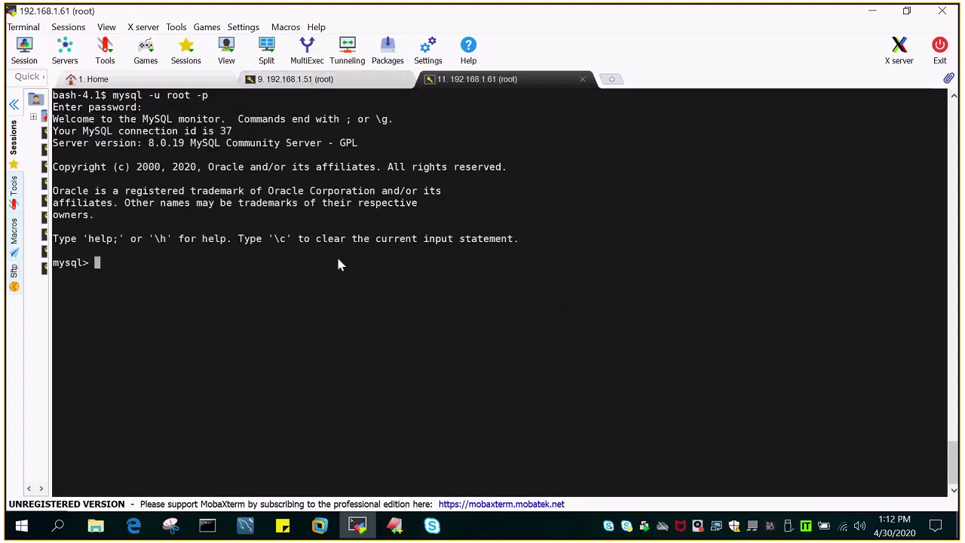
{"action": "type", "text": "show da"}
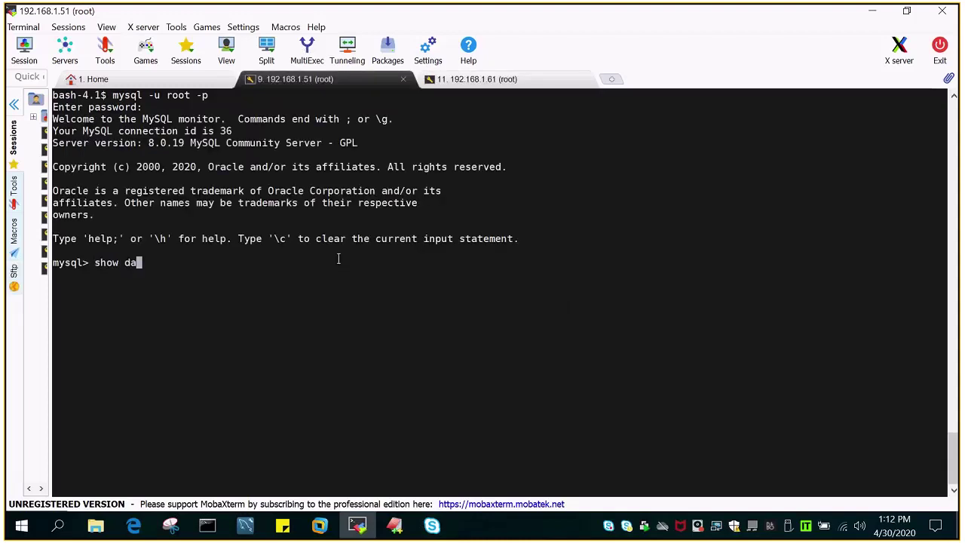
{"action": "type", "text": "tabases;"}
{"action": "key", "text": "Return"}
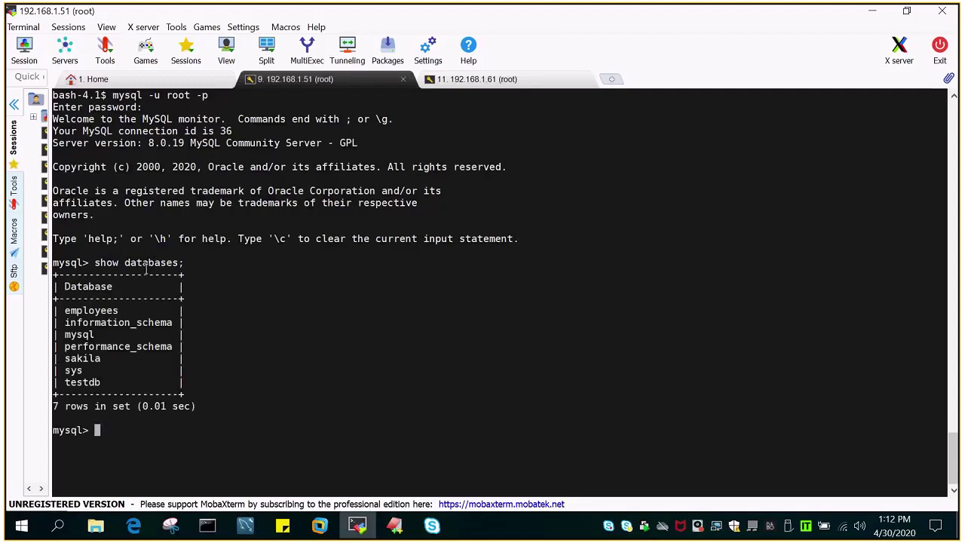
{"action": "double_click", "coordinate": [83, 382]}
Step: Copy the show databases; command from the 192.168.1.51 session and run it on 192.168.1.61 to compare the databases
{"action": "left_click", "coordinate": [473, 80]}
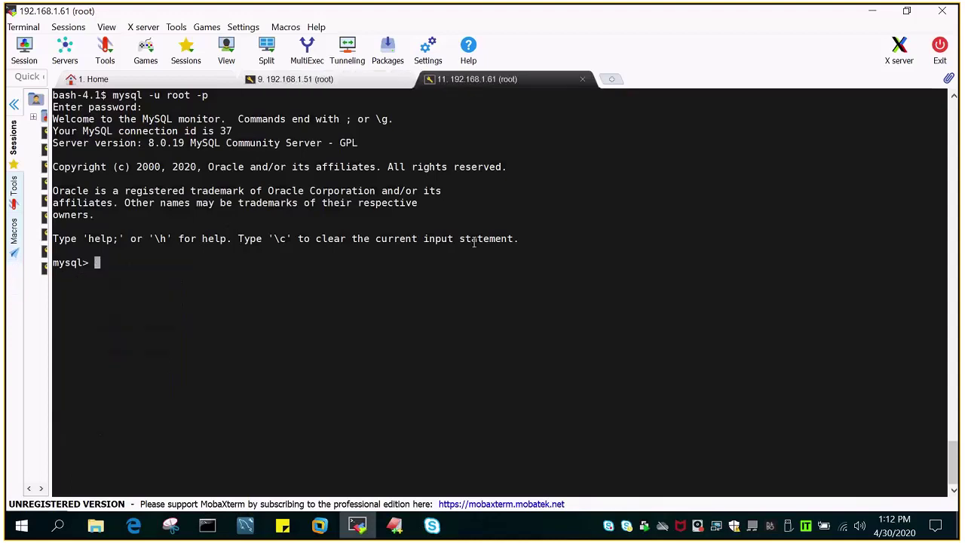
{"action": "left_click", "coordinate": [294, 79]}
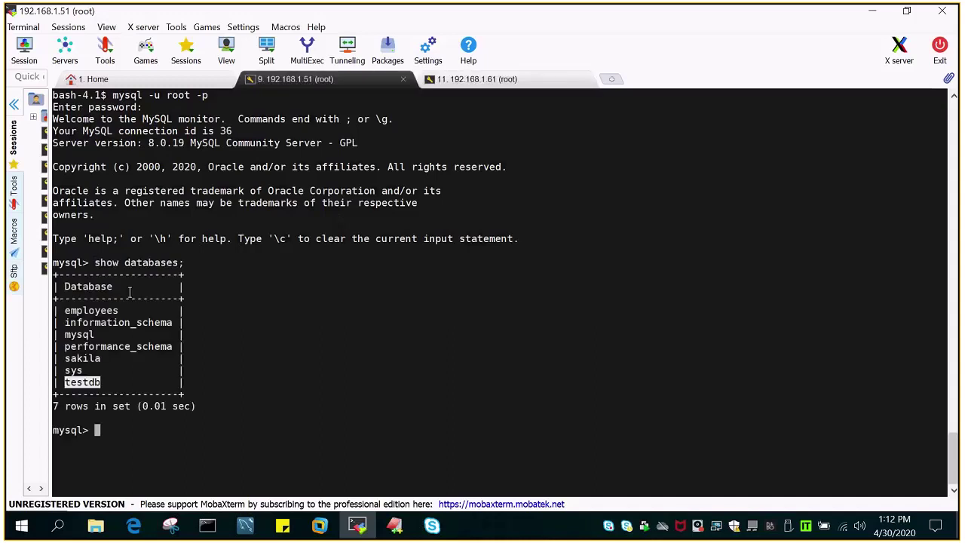
{"action": "double_click", "coordinate": [107, 262]}
{"action": "left_click_drag", "start_coordinate": [250, 255], "coordinate": [188, 264]}
{"action": "left_click", "coordinate": [503, 82]}
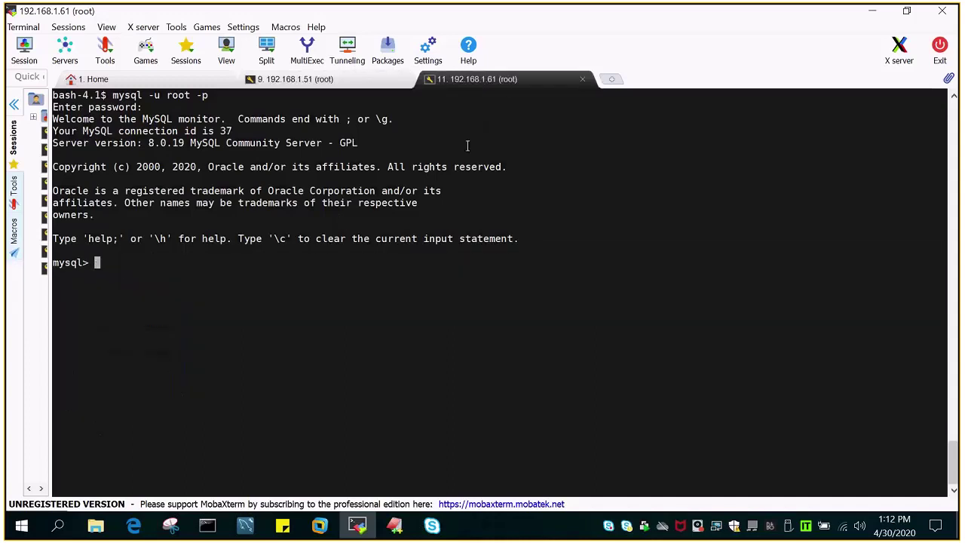
{"action": "right_click", "coordinate": [503, 118]}
{"action": "left_click", "coordinate": [532, 171]}
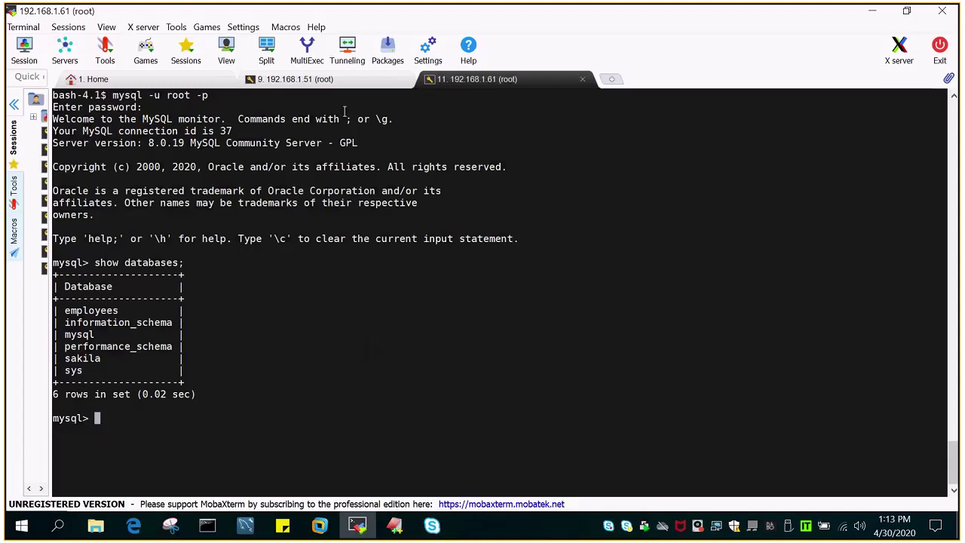
Step: Switch to MySQL Workbench and open new sessions for 192.168.1.51_mysqlbackup51 and 192.168.1.61_mysqlbackup61, closing the two older connection tabs
{"action": "left_click", "coordinate": [245, 531]}
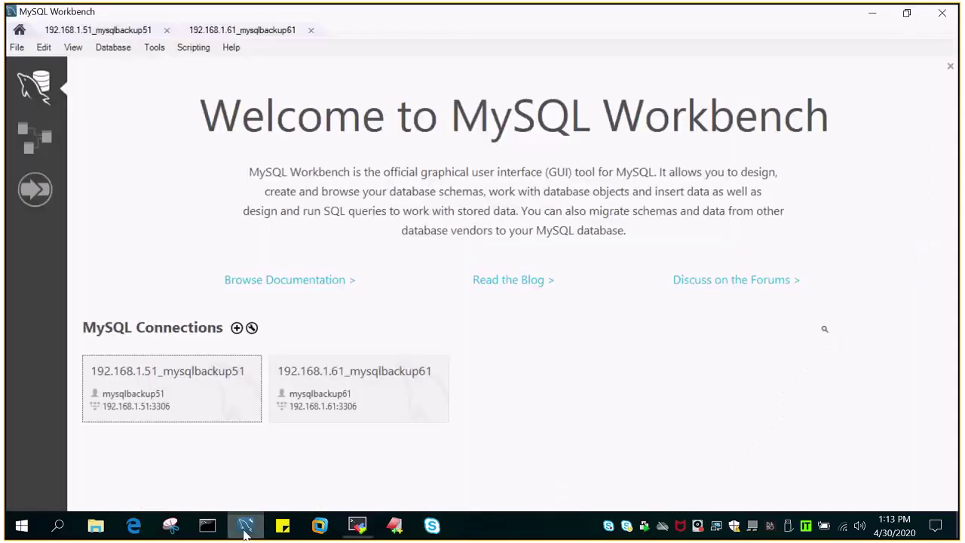
{"action": "double_click", "coordinate": [125, 380]}
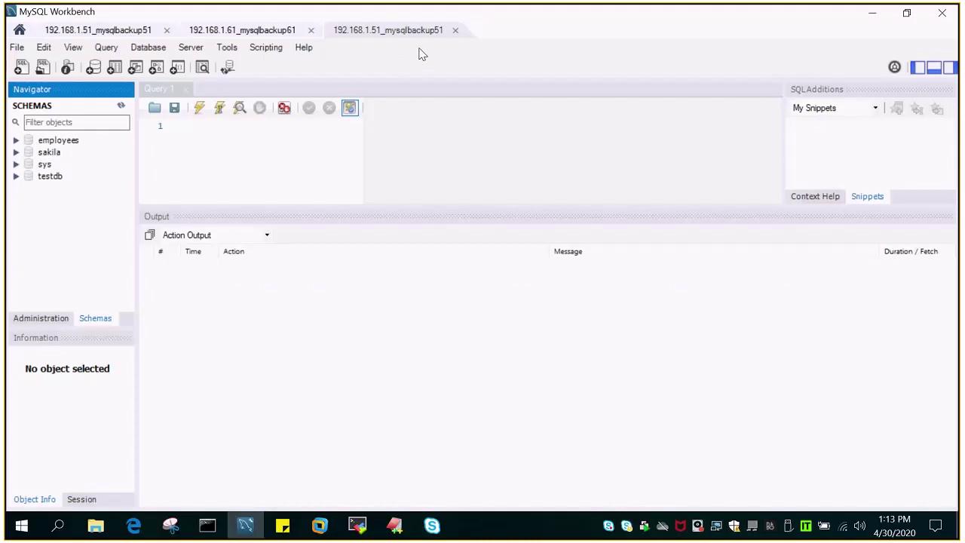
{"action": "left_click", "coordinate": [230, 31]}
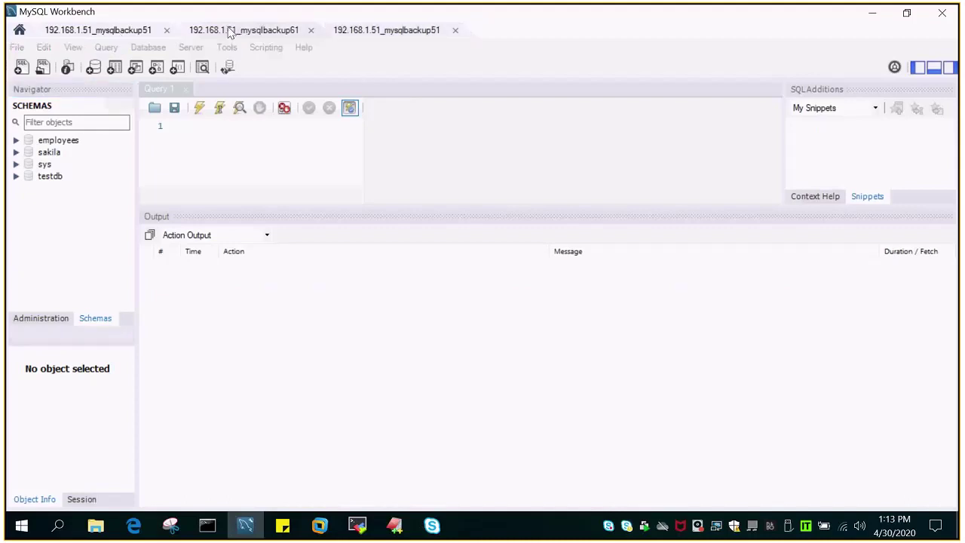
{"action": "left_click", "coordinate": [311, 30]}
{"action": "left_click", "coordinate": [167, 30]}
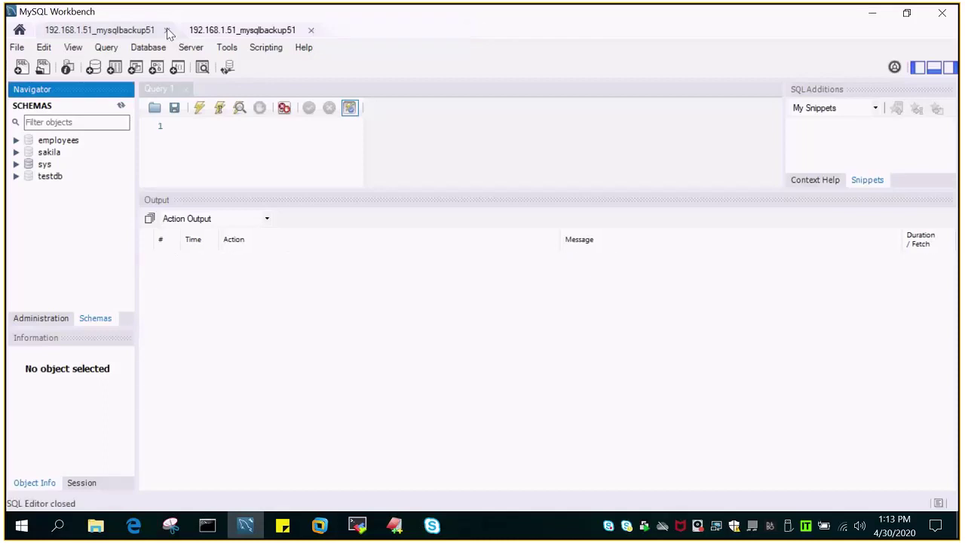
{"action": "left_click", "coordinate": [335, 394]}
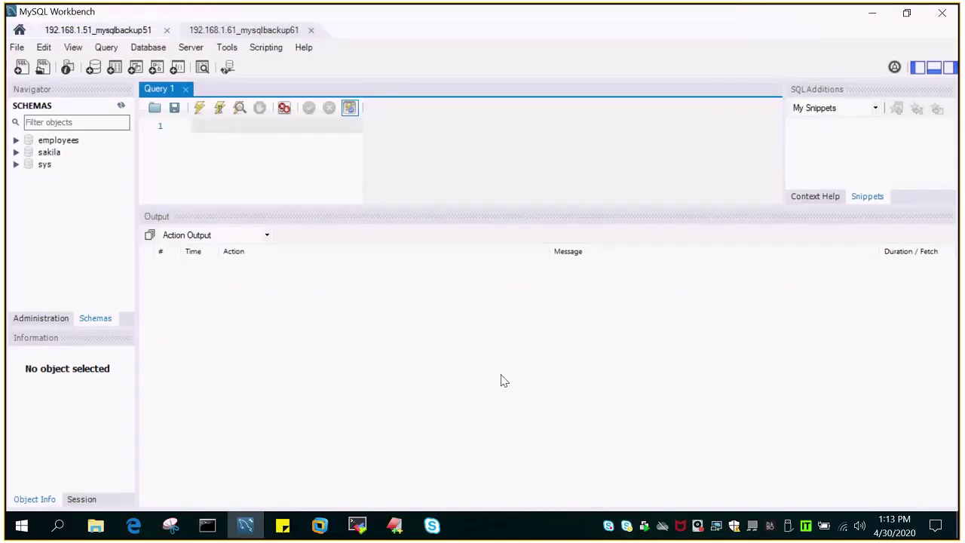
Step: Open the Migration Wizard from the source server connection 192.168.1.51_mysqlbackup51
{"action": "left_click", "coordinate": [96, 31]}
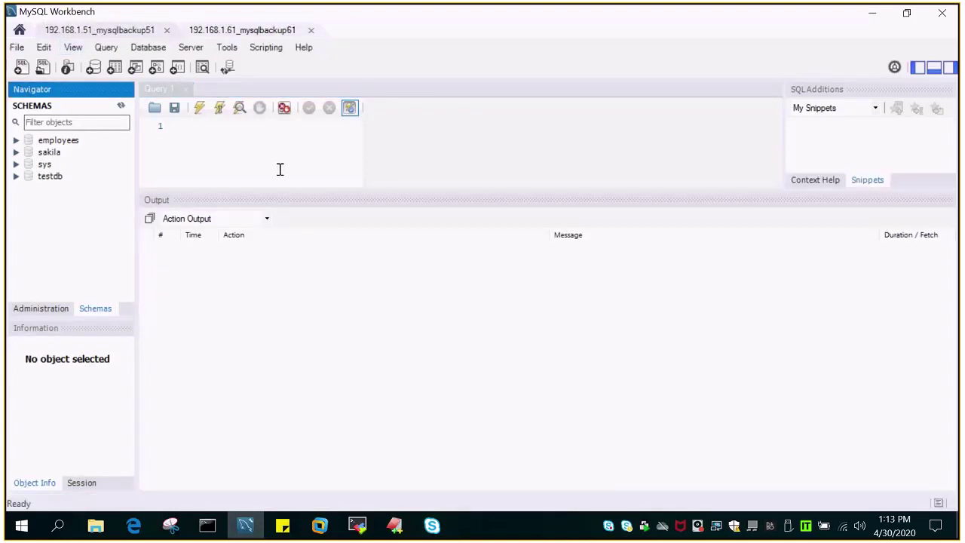
{"action": "left_click", "coordinate": [155, 48]}
{"action": "left_click", "coordinate": [155, 49]}
{"action": "left_click", "coordinate": [151, 50]}
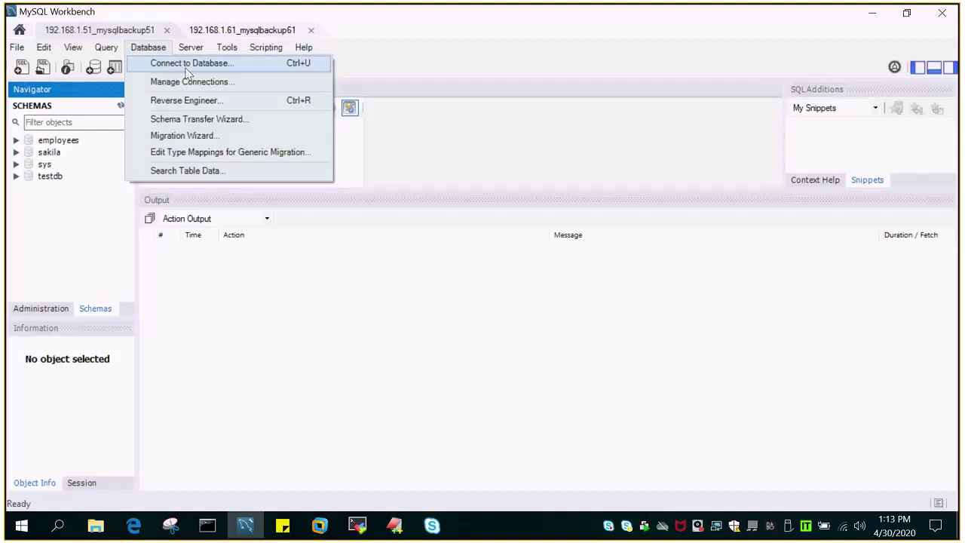
{"action": "left_click", "coordinate": [195, 142]}
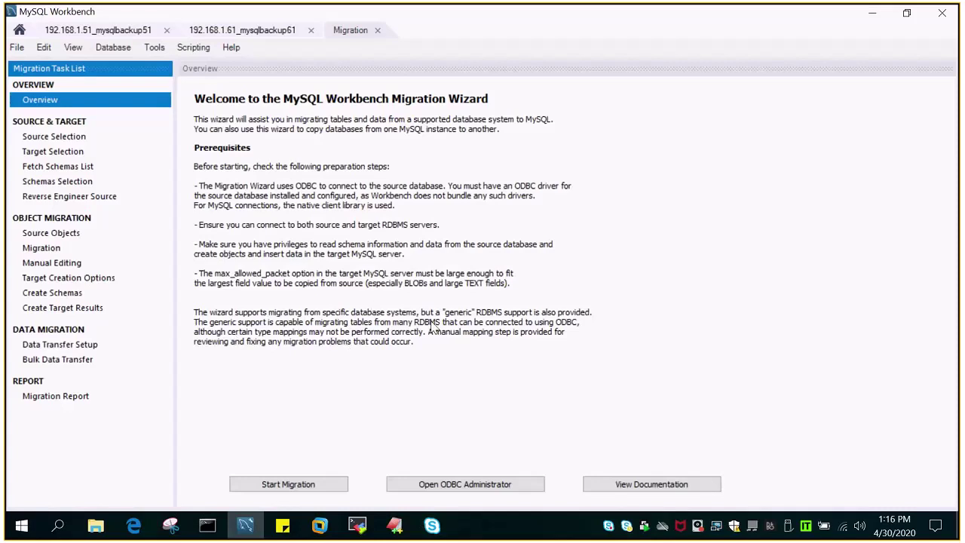
Step: Start the migration with MySQL as the source system and the stored connection 192.168.1.51_mysqlbackup51, and test the source connection
{"action": "left_click", "coordinate": [288, 484]}
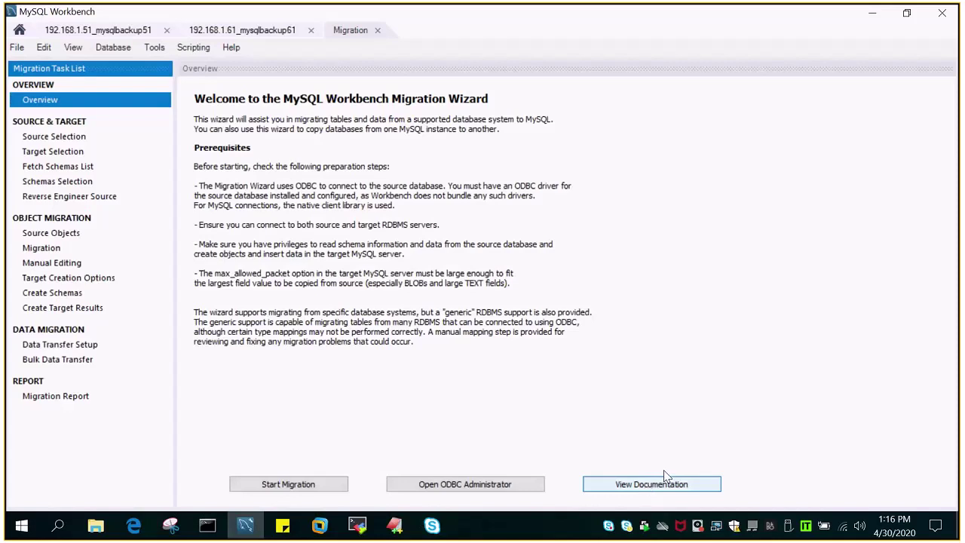
{"action": "left_click", "coordinate": [279, 488]}
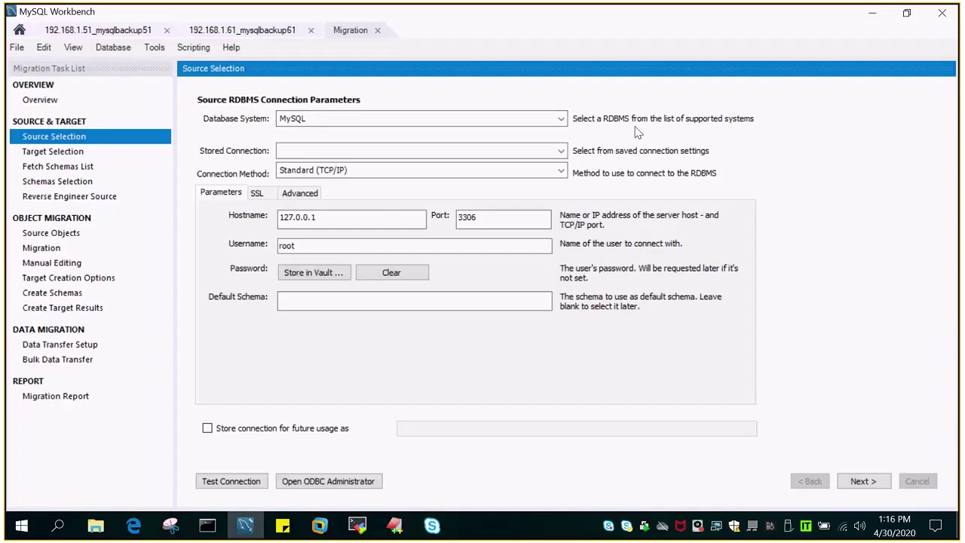
{"action": "left_click", "coordinate": [561, 122]}
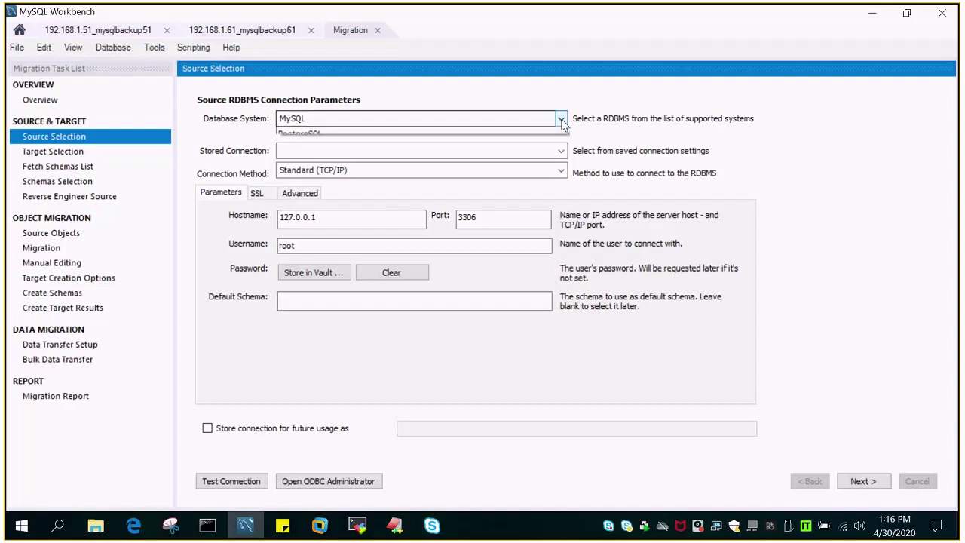
{"action": "left_click", "coordinate": [562, 124]}
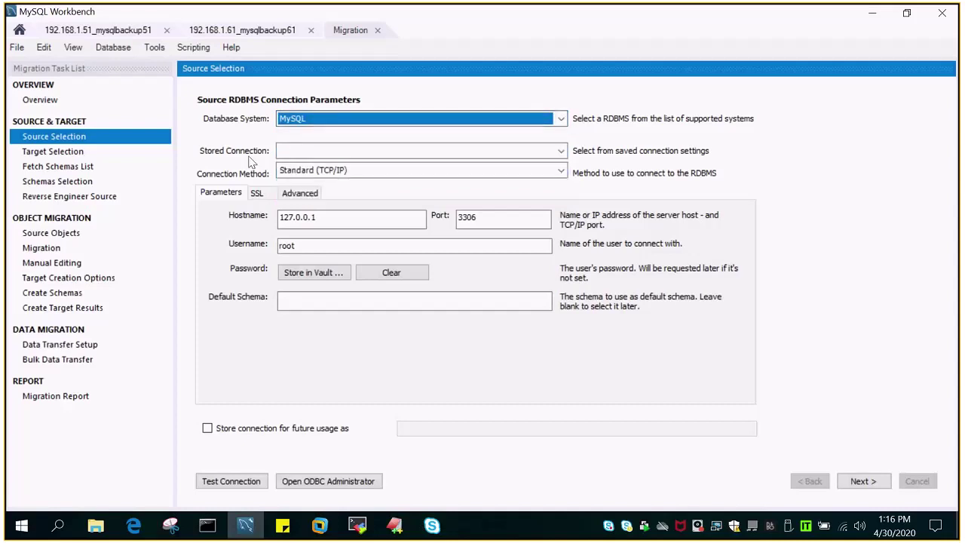
{"action": "left_click", "coordinate": [561, 152]}
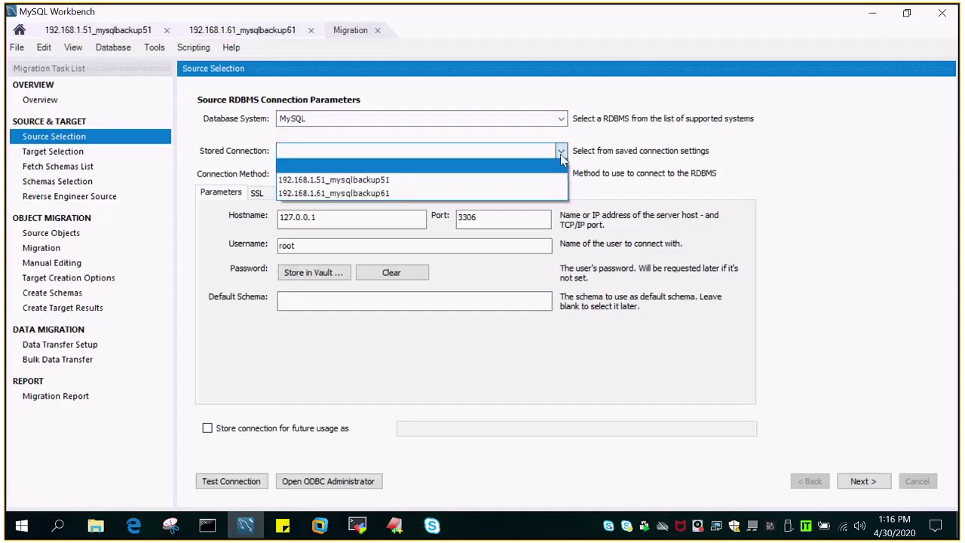
{"action": "left_click", "coordinate": [307, 181]}
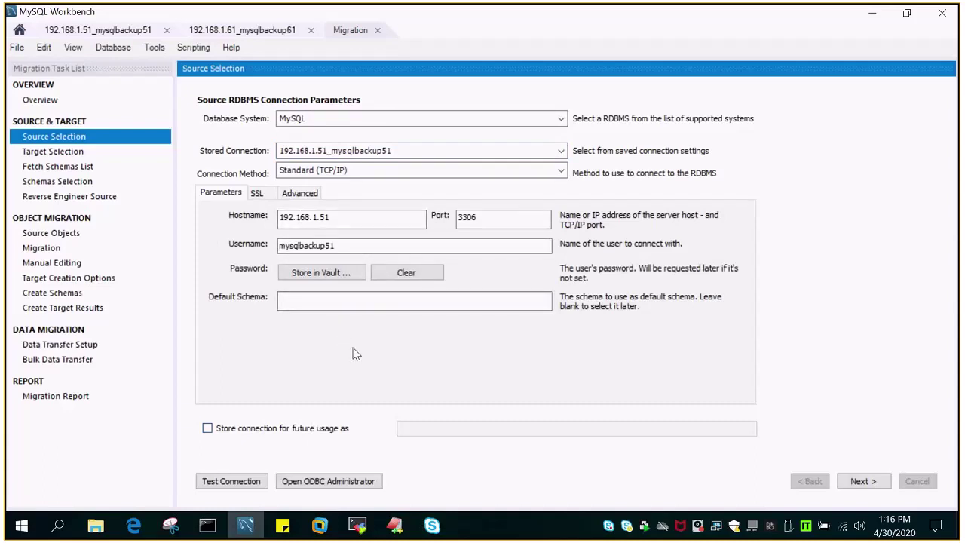
{"action": "left_click", "coordinate": [230, 484]}
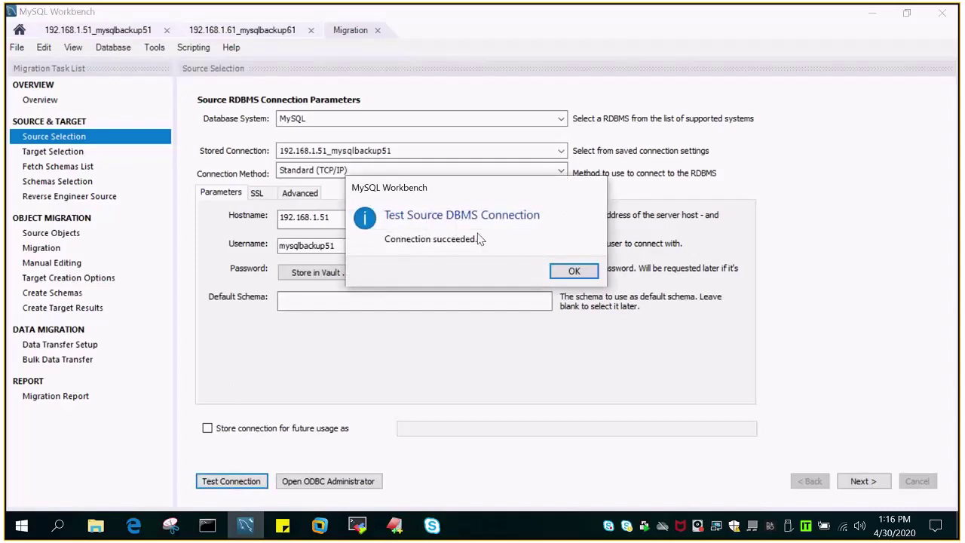
{"action": "left_click", "coordinate": [574, 271]}
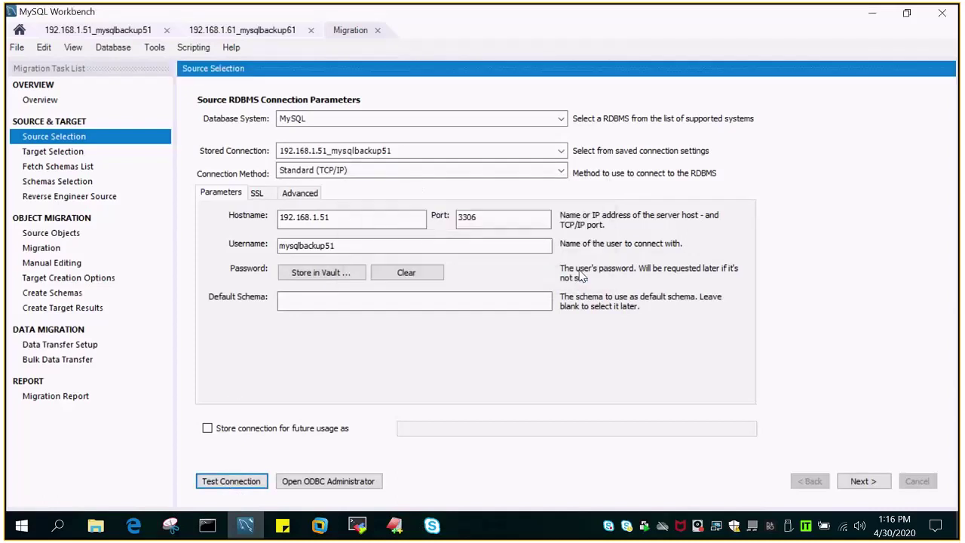
{"action": "left_click", "coordinate": [868, 481]}
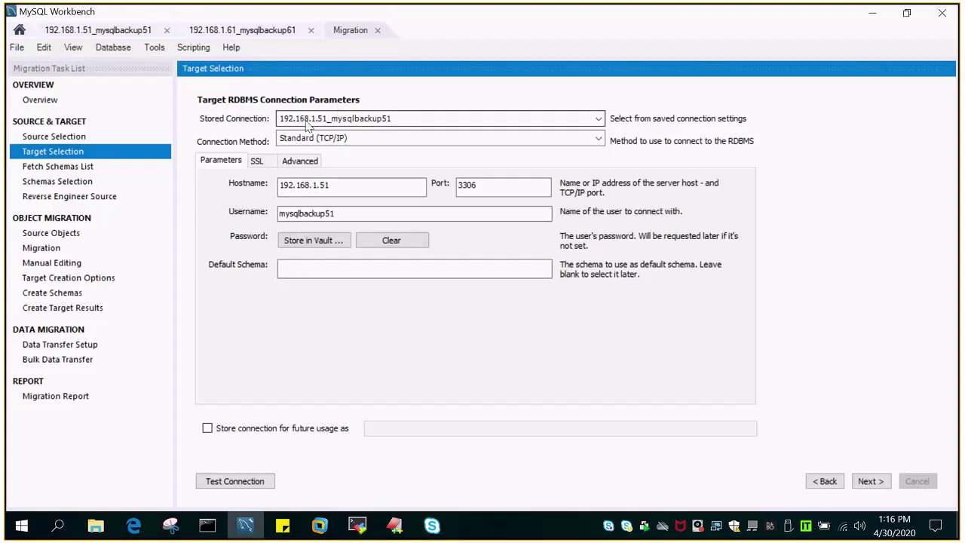
Step: Set the target to the stored connection 192.168.1.61_mysqlbackup61, test it and fetch the schema list from the source
{"action": "left_click", "coordinate": [597, 118]}
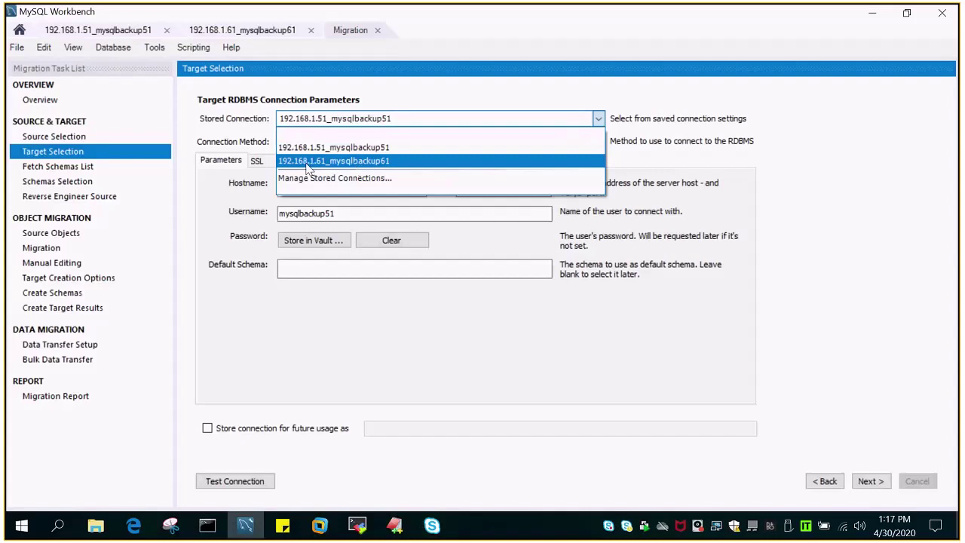
{"action": "left_click", "coordinate": [320, 161]}
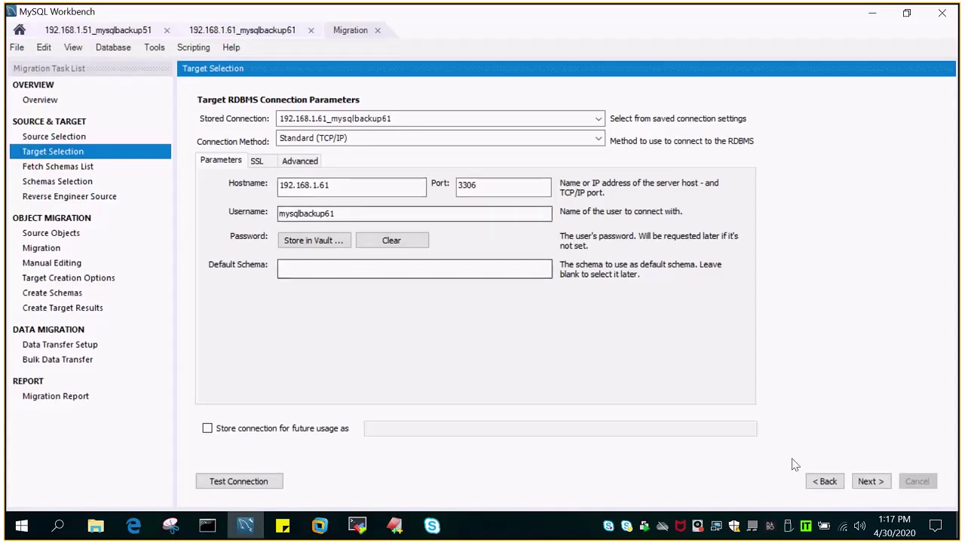
{"action": "left_click", "coordinate": [257, 481]}
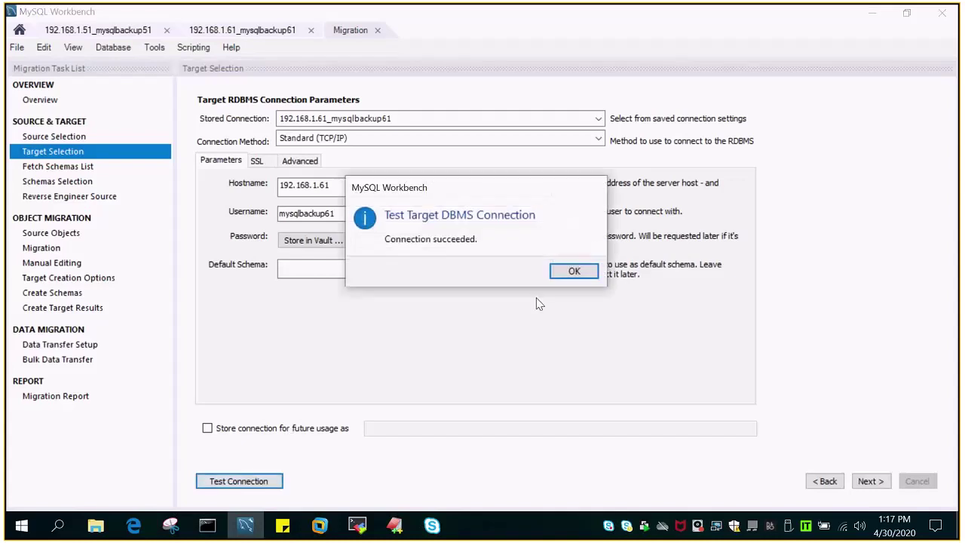
{"action": "left_click", "coordinate": [571, 272]}
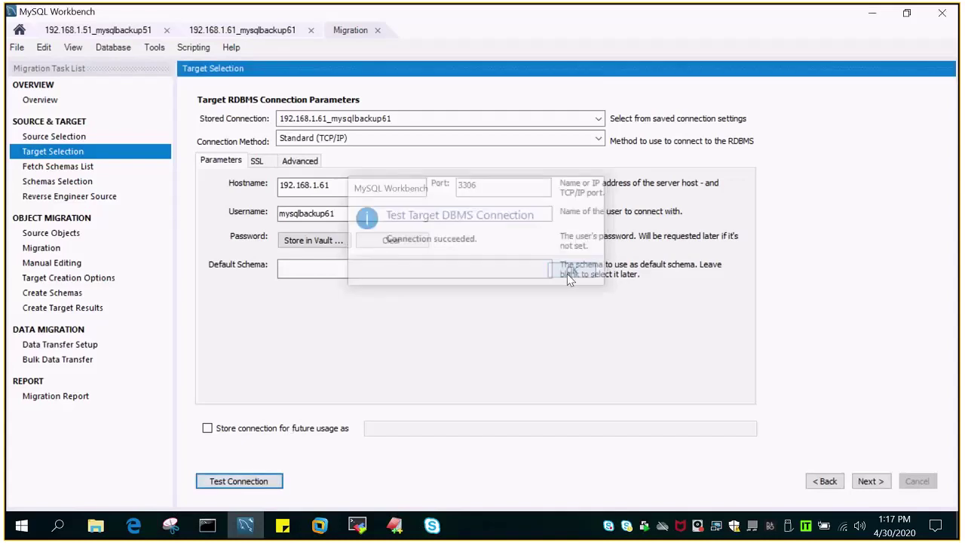
{"action": "left_click", "coordinate": [869, 480]}
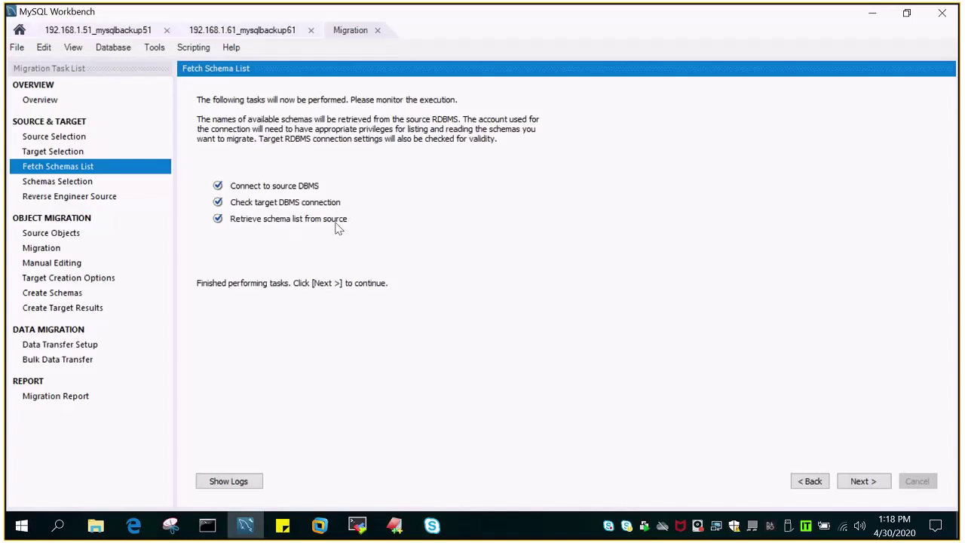
Step: Include only the testdb schema in the migration and reverse engineer it from the source
{"action": "left_click", "coordinate": [873, 480]}
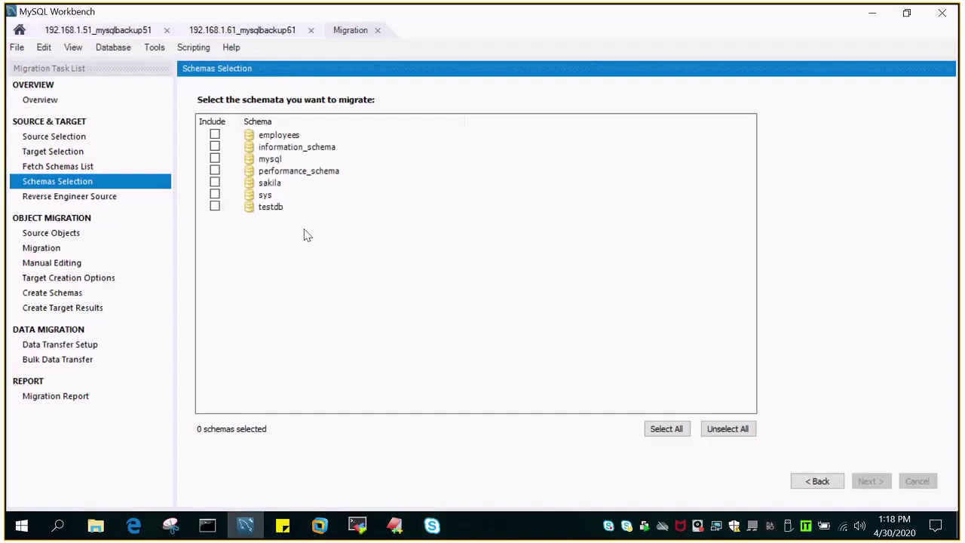
{"action": "left_click", "coordinate": [216, 207]}
{"action": "left_click", "coordinate": [877, 486]}
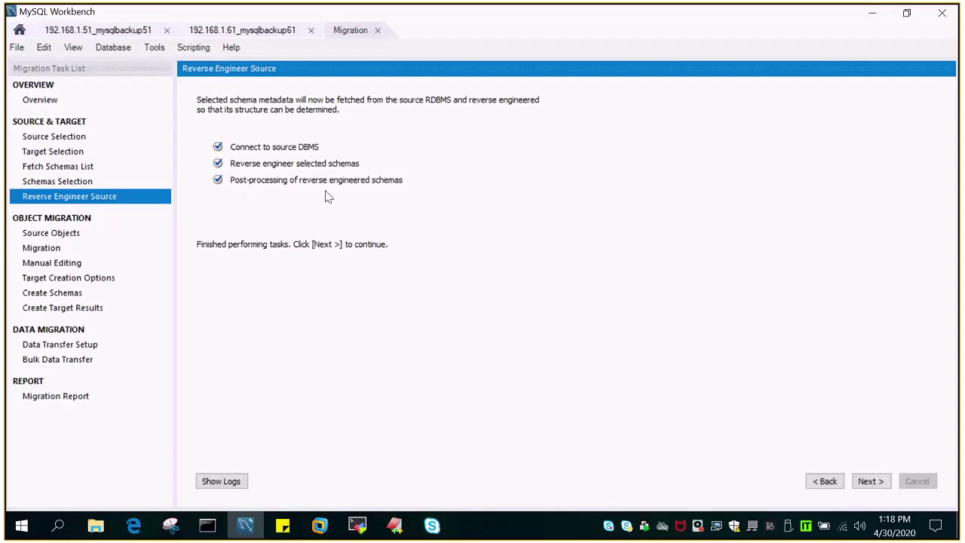
{"action": "left_click", "coordinate": [874, 481]}
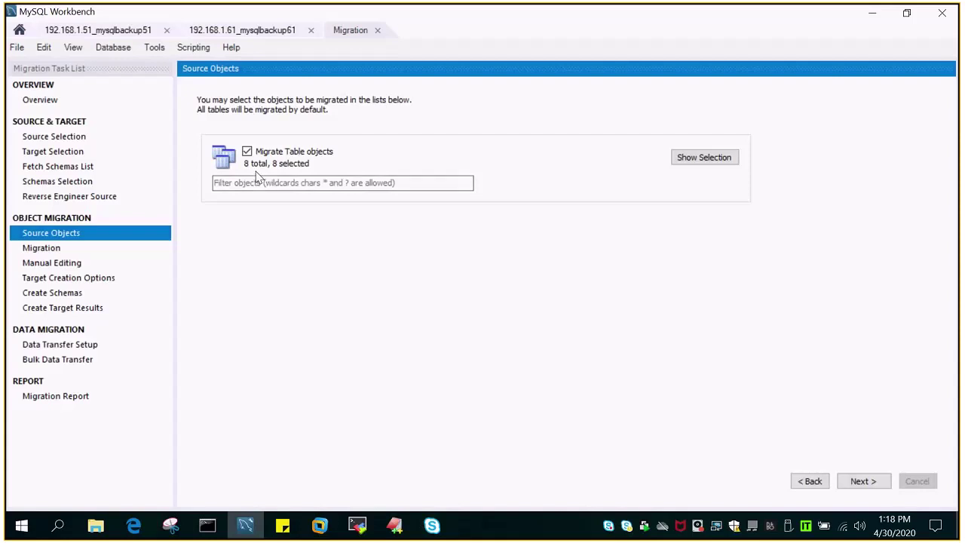
Step: Check the list of testdb table objects to migrate and convert all of them, generating the SQL CREATE statements
{"action": "left_click", "coordinate": [703, 157]}
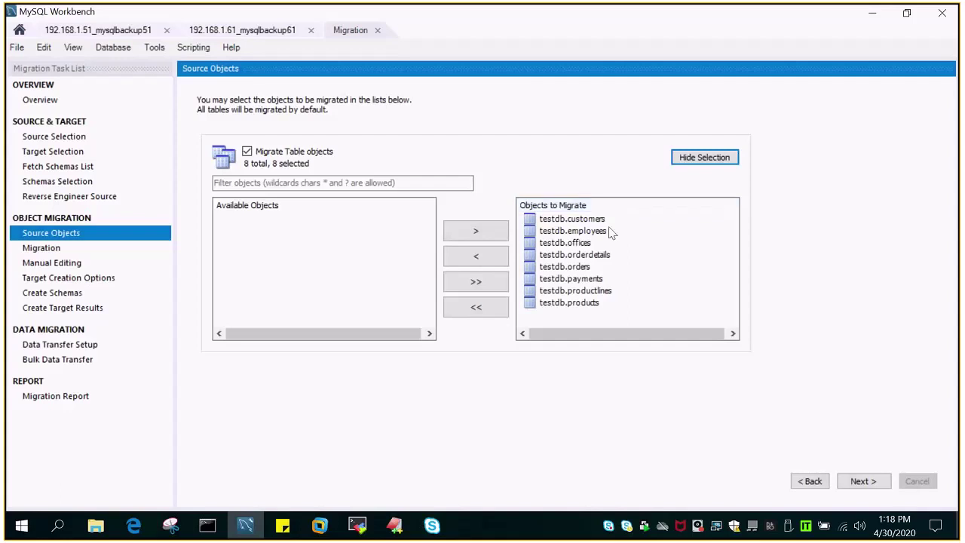
{"action": "left_click", "coordinate": [872, 483]}
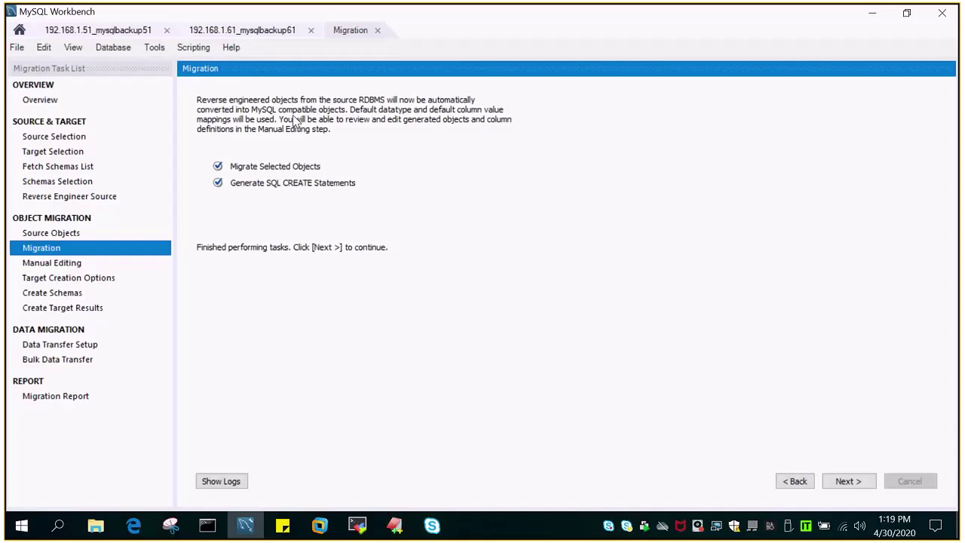
{"action": "left_click", "coordinate": [847, 480]}
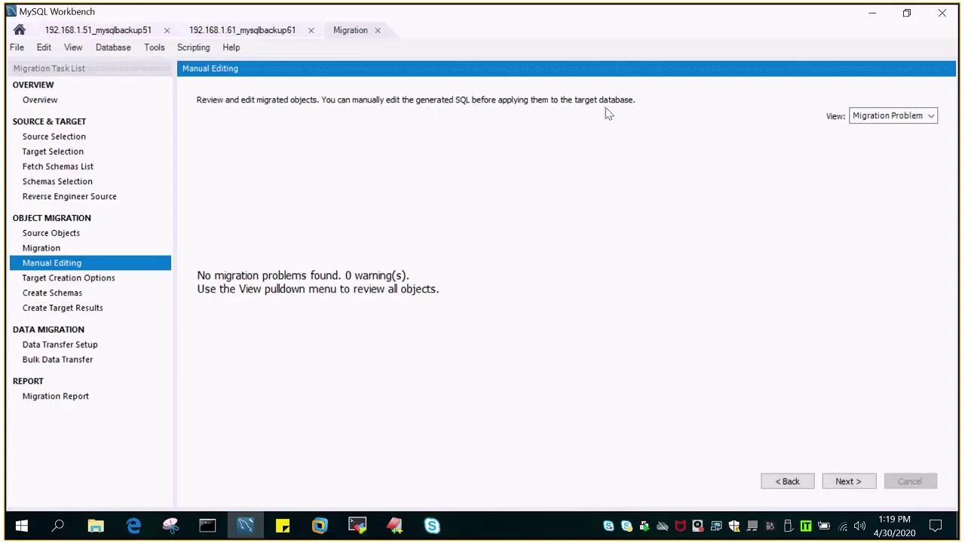
Step: Review the migrated objects in the All Objects, Column Mappings and Migration Problems views
{"action": "left_click", "coordinate": [931, 117]}
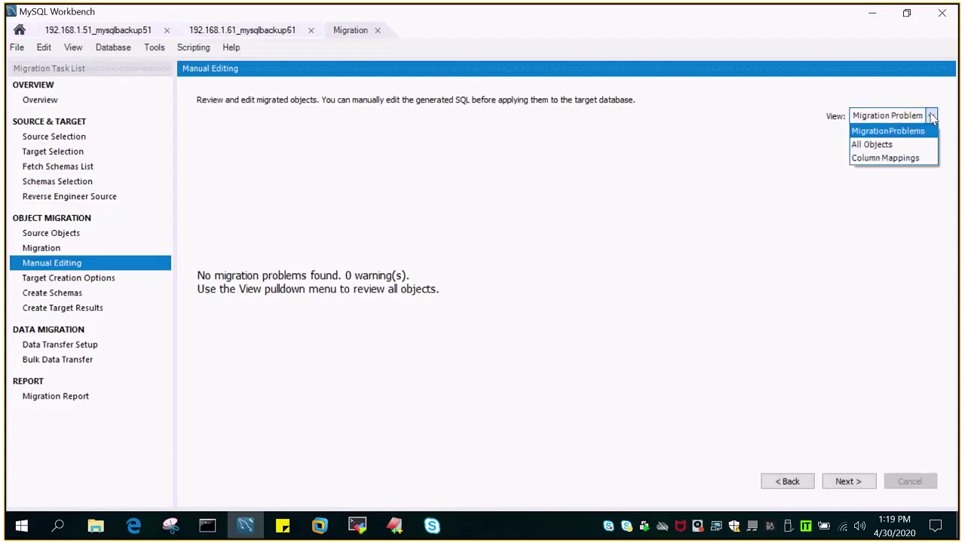
{"action": "left_click", "coordinate": [890, 146]}
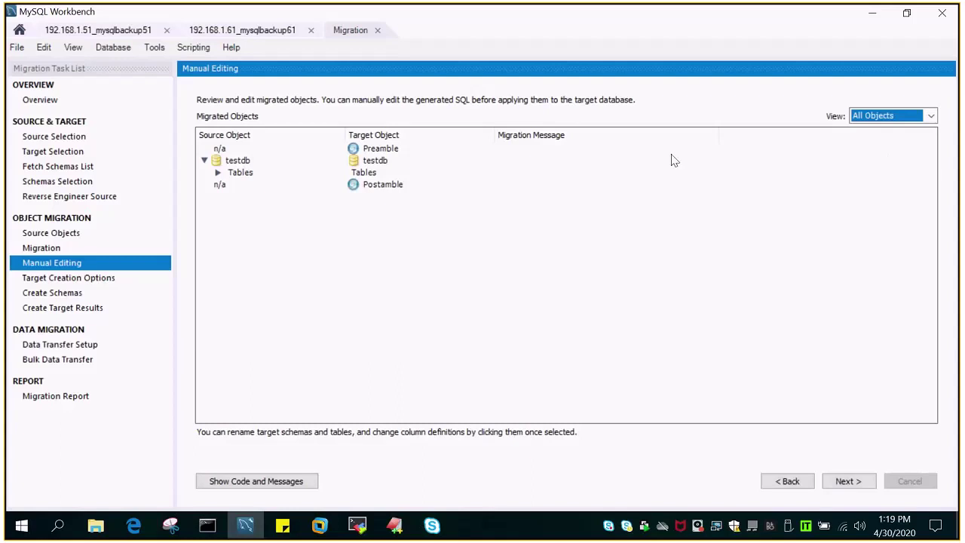
{"action": "left_click", "coordinate": [932, 115]}
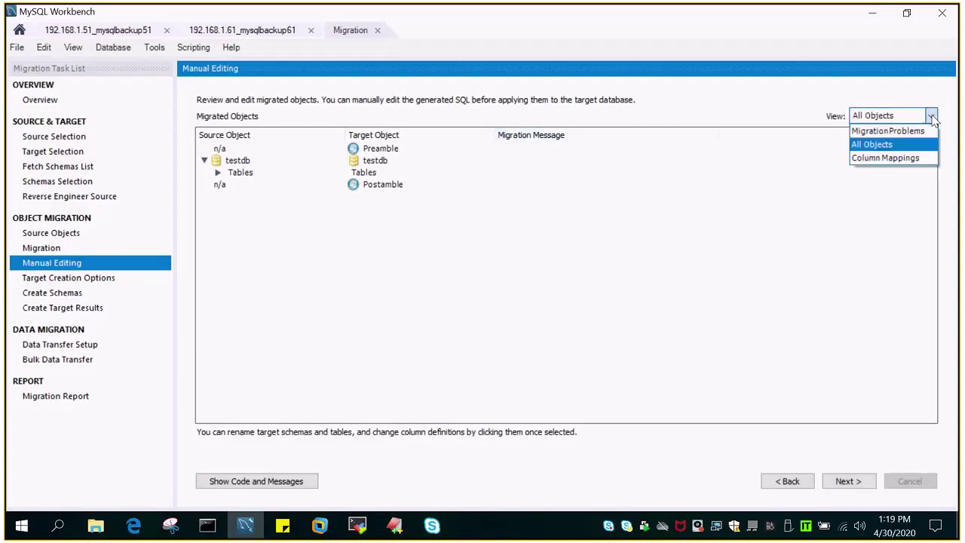
{"action": "left_click", "coordinate": [878, 158]}
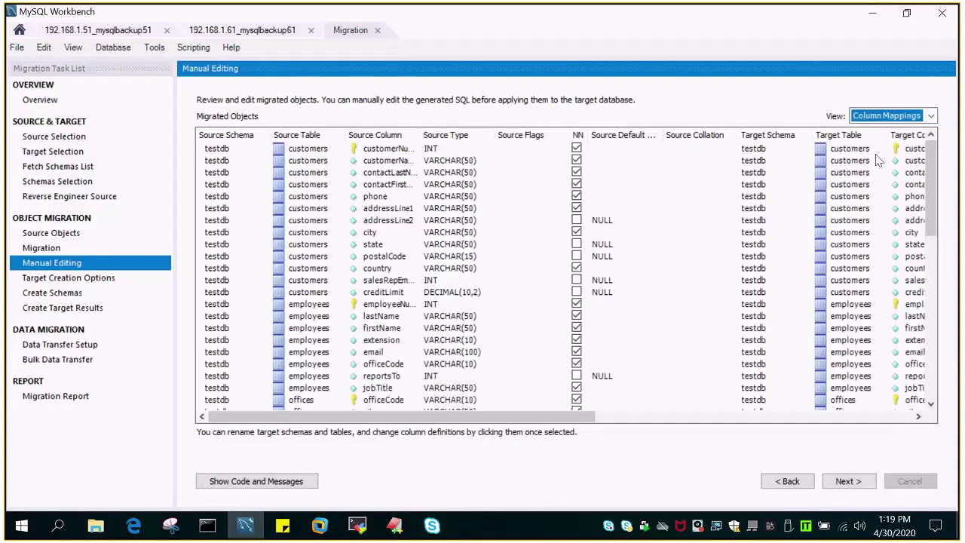
{"action": "left_click", "coordinate": [890, 115]}
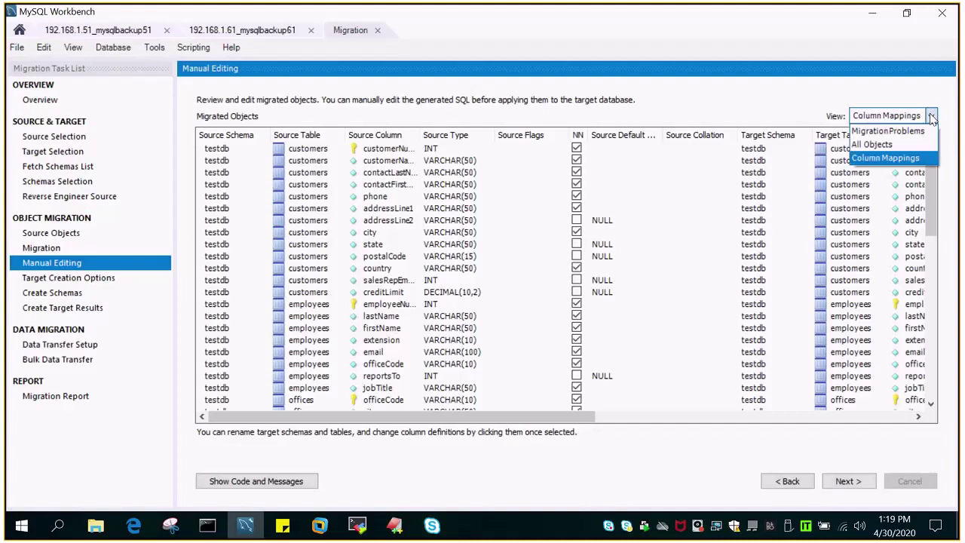
{"action": "left_click", "coordinate": [889, 132]}
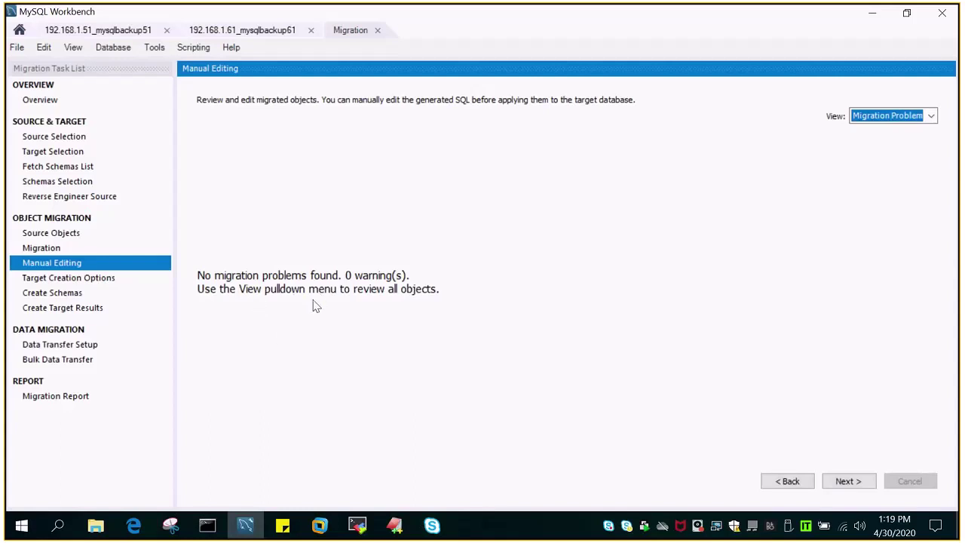
{"action": "left_click", "coordinate": [932, 116]}
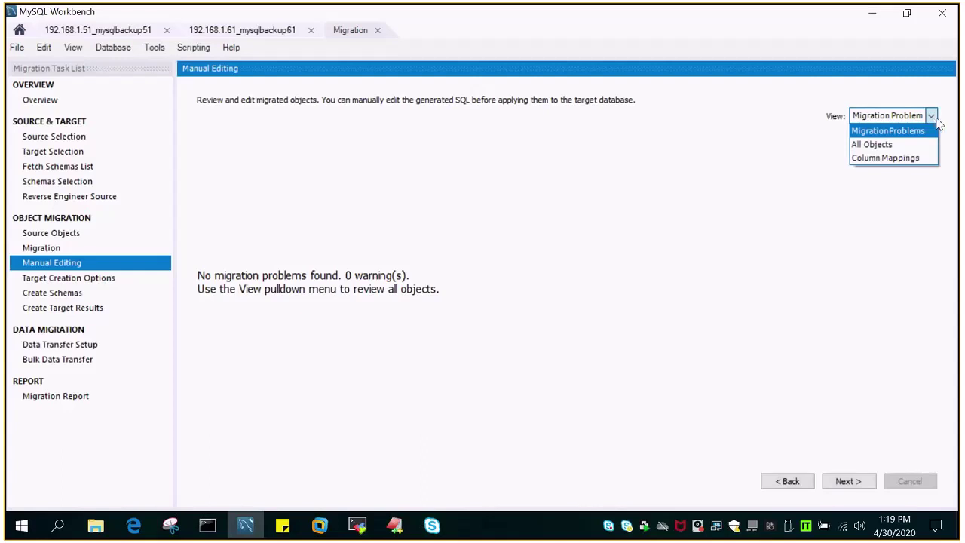
{"action": "left_click", "coordinate": [679, 195]}
Step: Create the testdb schema in the target RDBMS with the default creation options and read through the message log
{"action": "left_click", "coordinate": [850, 486]}
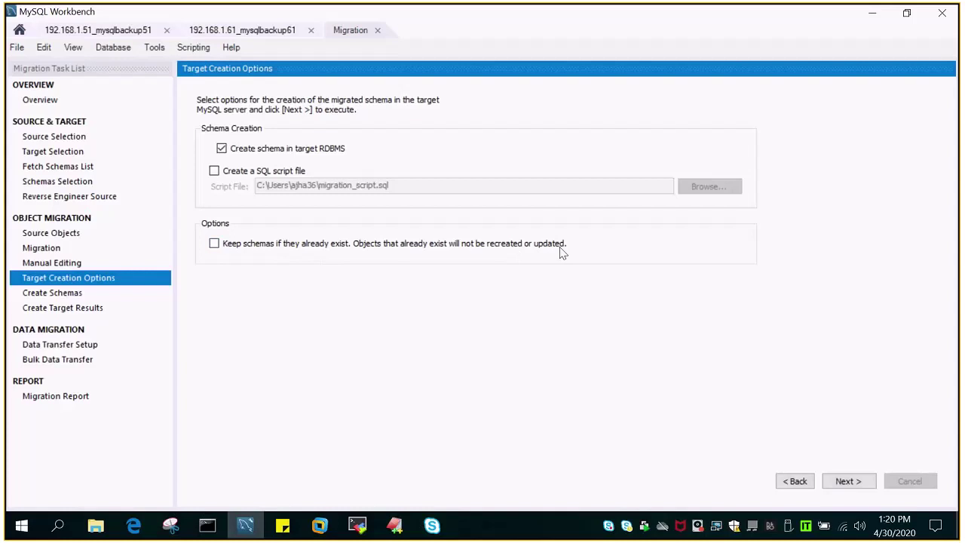
{"action": "left_click", "coordinate": [849, 482]}
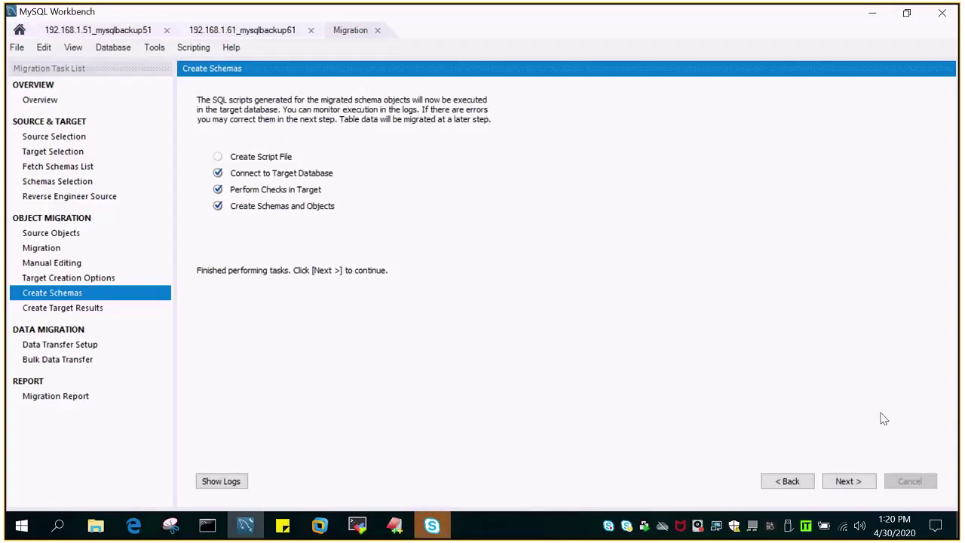
{"action": "left_click", "coordinate": [211, 480]}
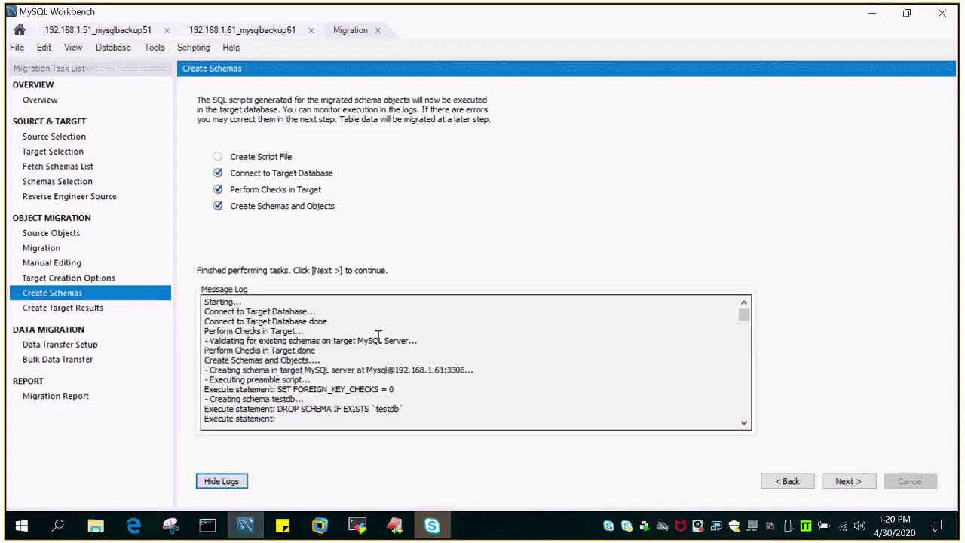
{"action": "scroll", "coordinate": [374, 339], "scroll_direction": "down", "scroll_amount": 6}
{"action": "scroll", "coordinate": [375, 340], "scroll_direction": "down", "scroll_amount": 10}
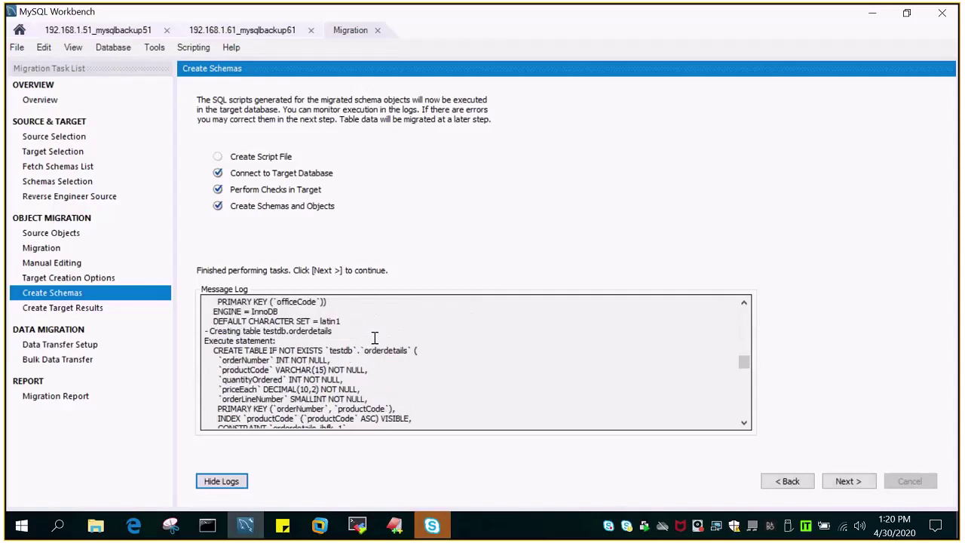
{"action": "scroll", "coordinate": [374, 339], "scroll_direction": "down", "scroll_amount": 10}
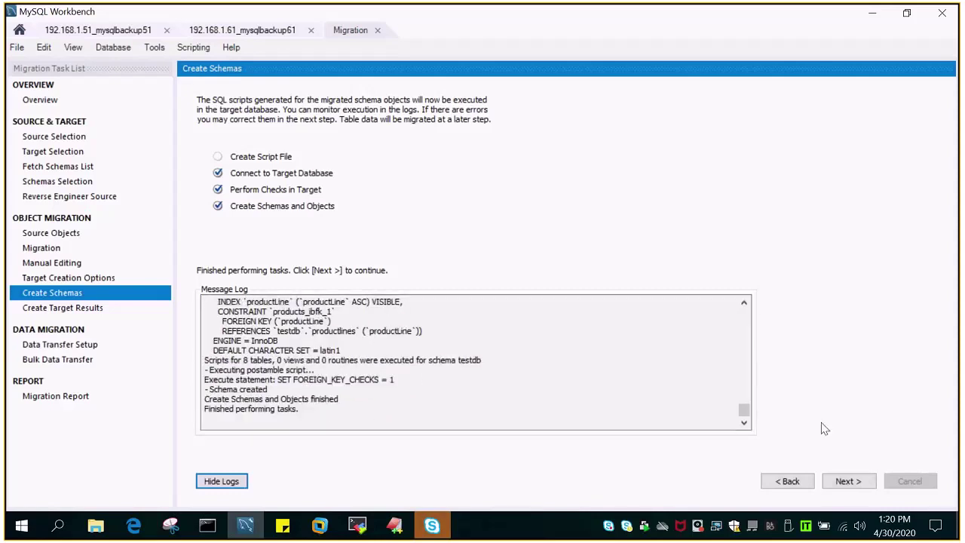
Step: Accept the target creation results and run the data transfer as an online copy of table data to the target RDBMS
{"action": "left_click", "coordinate": [848, 481]}
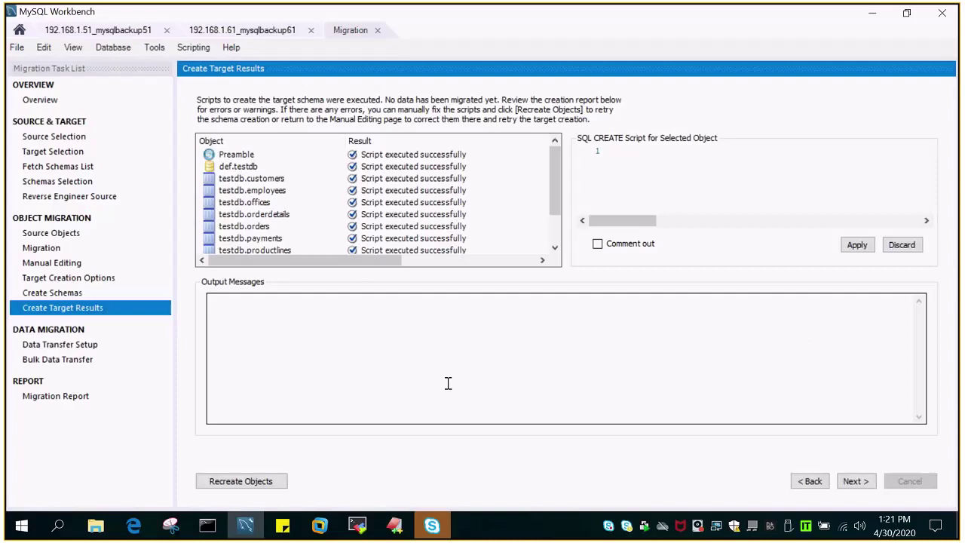
{"action": "left_click", "coordinate": [855, 481]}
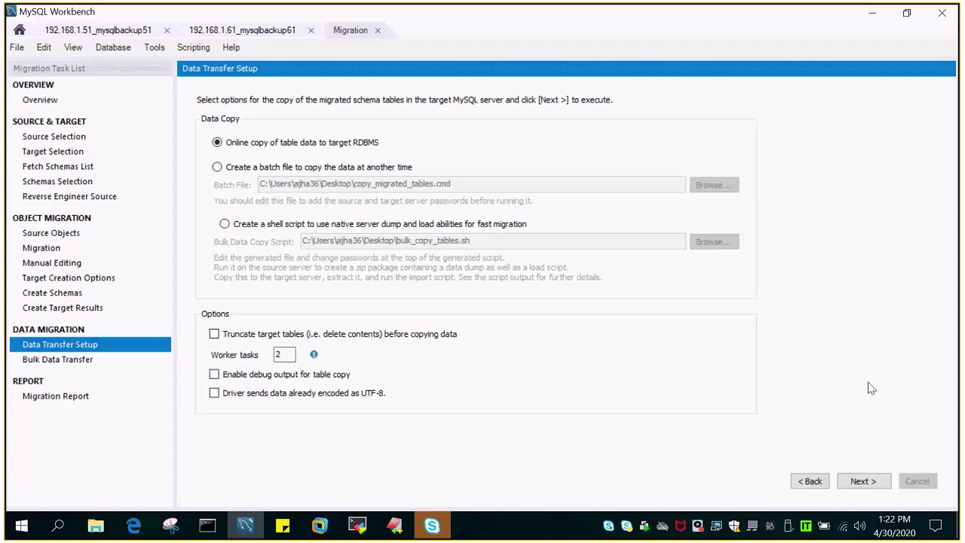
{"action": "left_click", "coordinate": [861, 482]}
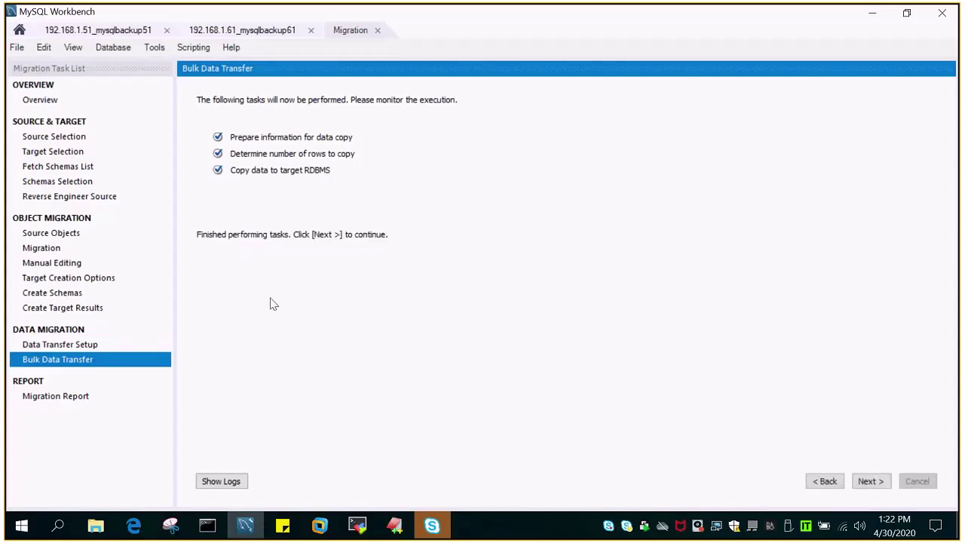
Step: Open the migration report after the bulk data transfer and check its source and target versions, migrated schema count and table count
{"action": "left_click", "coordinate": [876, 481]}
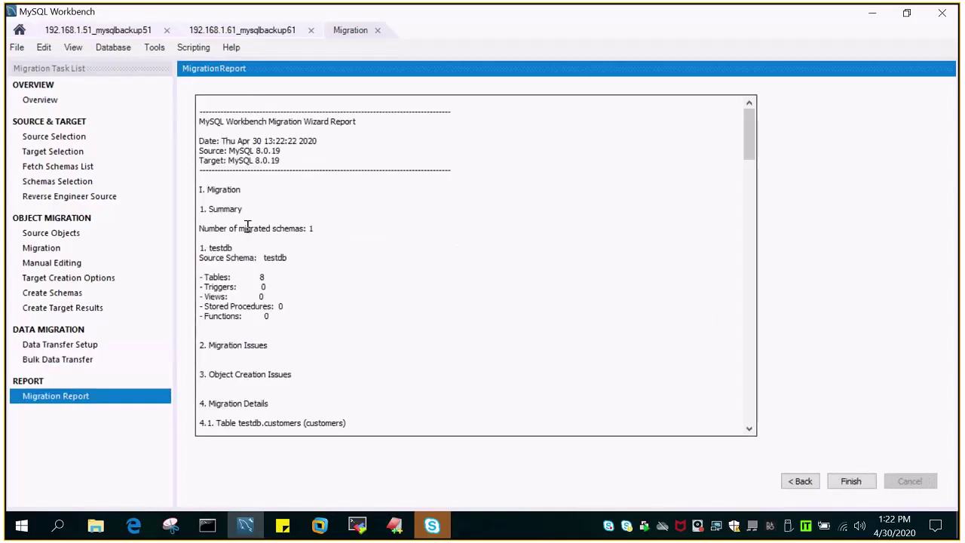
{"action": "double_click", "coordinate": [269, 151]}
{"action": "double_click", "coordinate": [268, 160]}
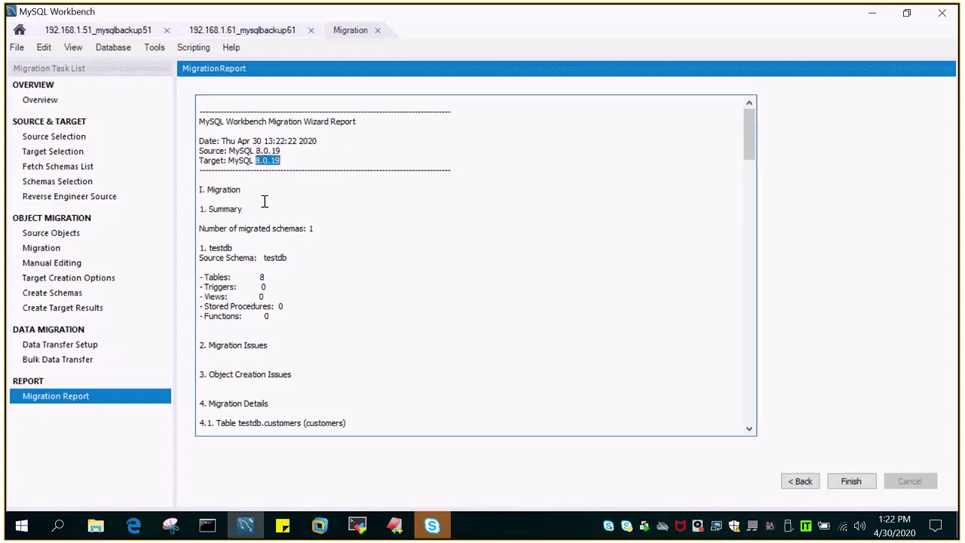
{"action": "double_click", "coordinate": [216, 151]}
{"action": "double_click", "coordinate": [272, 150]}
{"action": "left_click", "coordinate": [264, 160]}
{"action": "left_click", "coordinate": [234, 215]}
{"action": "left_click_drag", "start_coordinate": [306, 227], "coordinate": [318, 231]}
{"action": "left_click_drag", "start_coordinate": [205, 277], "coordinate": [278, 275]}
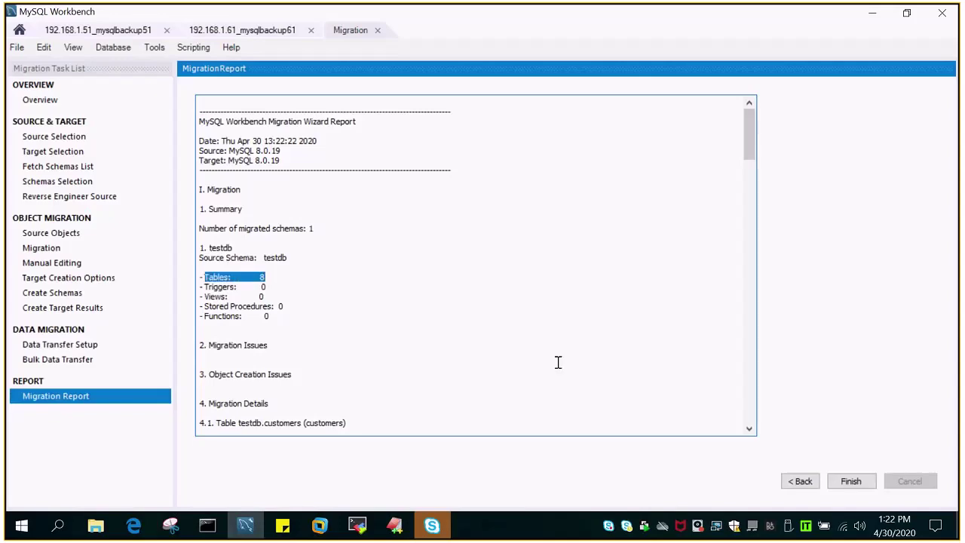
Step: Read through the report's table details and Data Copy results, and finish the Migration Wizard
{"action": "scroll", "coordinate": [558, 363], "scroll_direction": "down", "scroll_amount": 15}
{"action": "scroll", "coordinate": [547, 335], "scroll_direction": "down", "scroll_amount": 10}
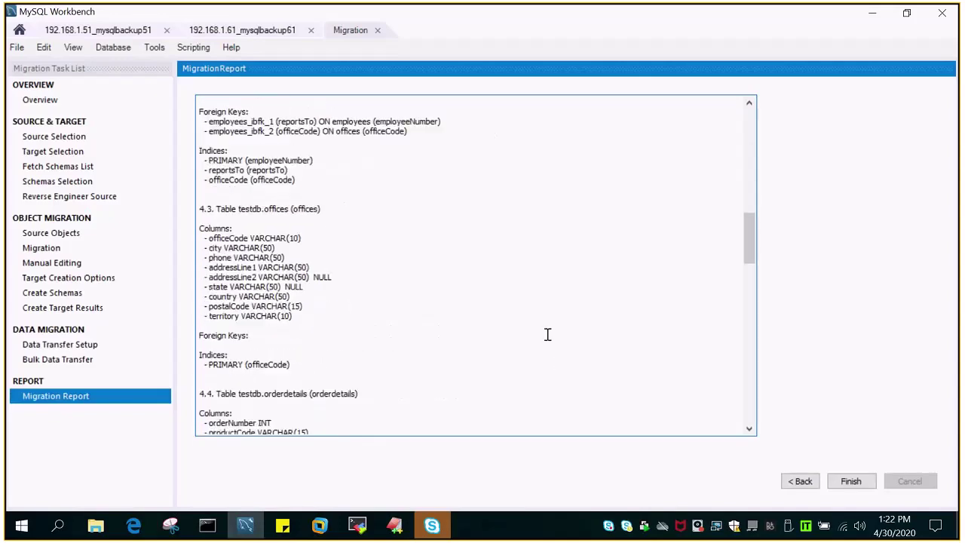
{"action": "left_click_drag", "start_coordinate": [747, 267], "coordinate": [767, 408]}
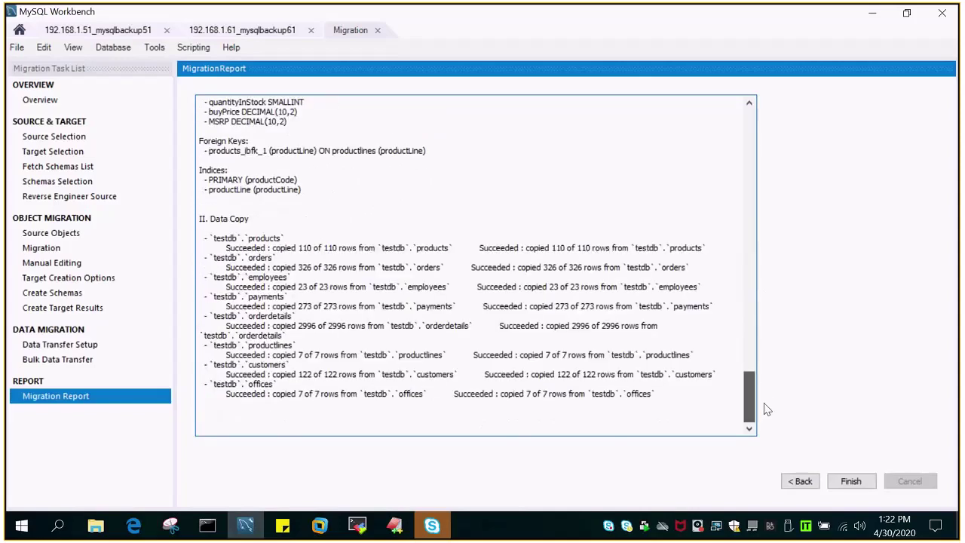
{"action": "left_click", "coordinate": [865, 480]}
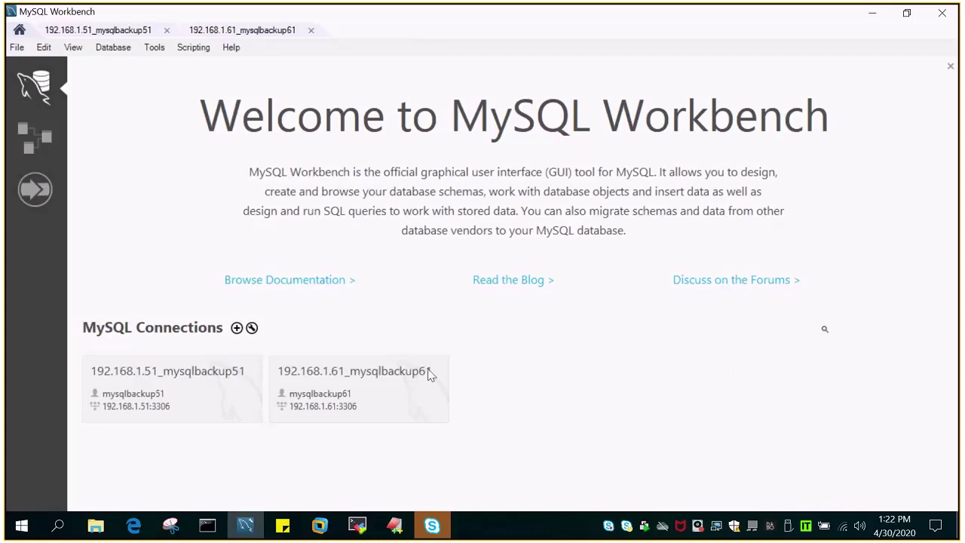
Step: Switch to MobaXterm, run "show databases;" in the 192.168.1.51 session and copy the testdb name from the list
{"action": "left_click", "coordinate": [356, 525]}
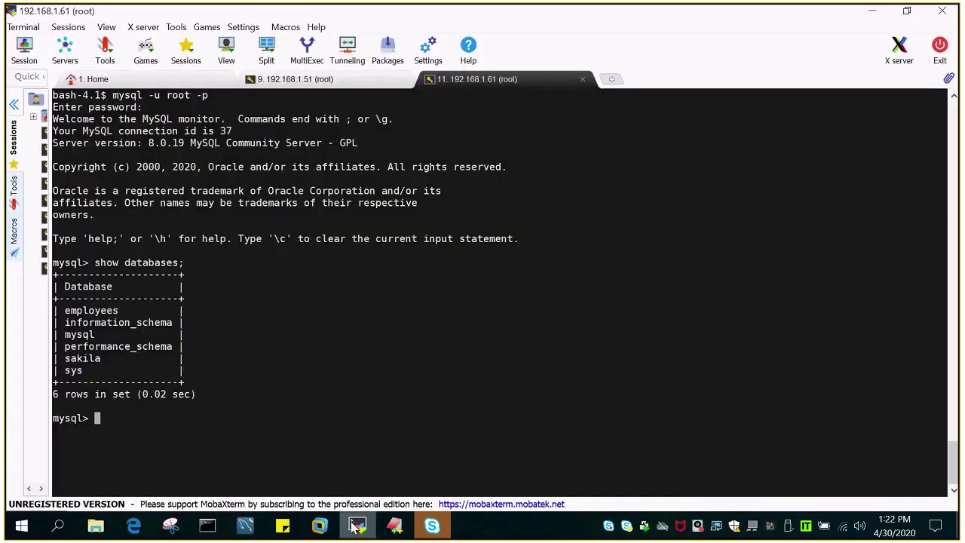
{"action": "left_click", "coordinate": [296, 81]}
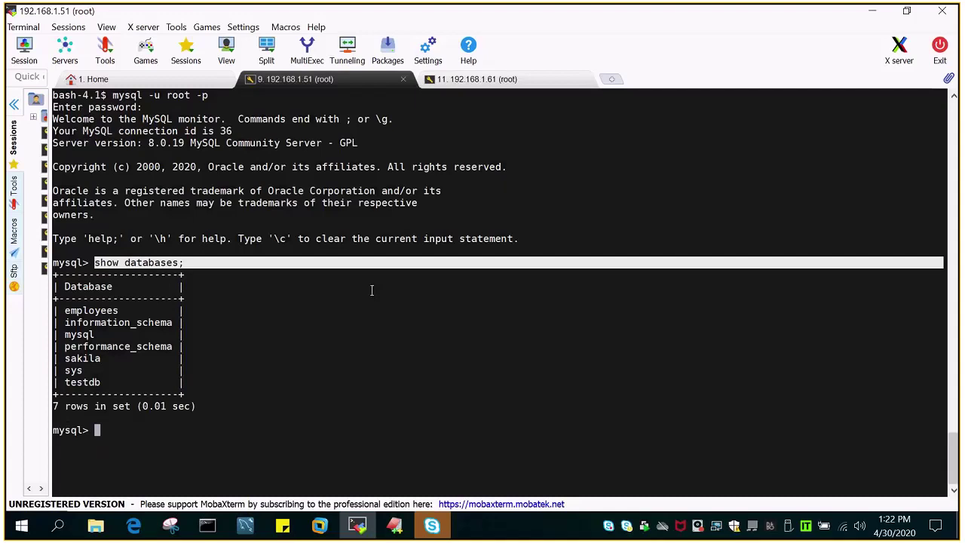
{"action": "double_click", "coordinate": [79, 383]}
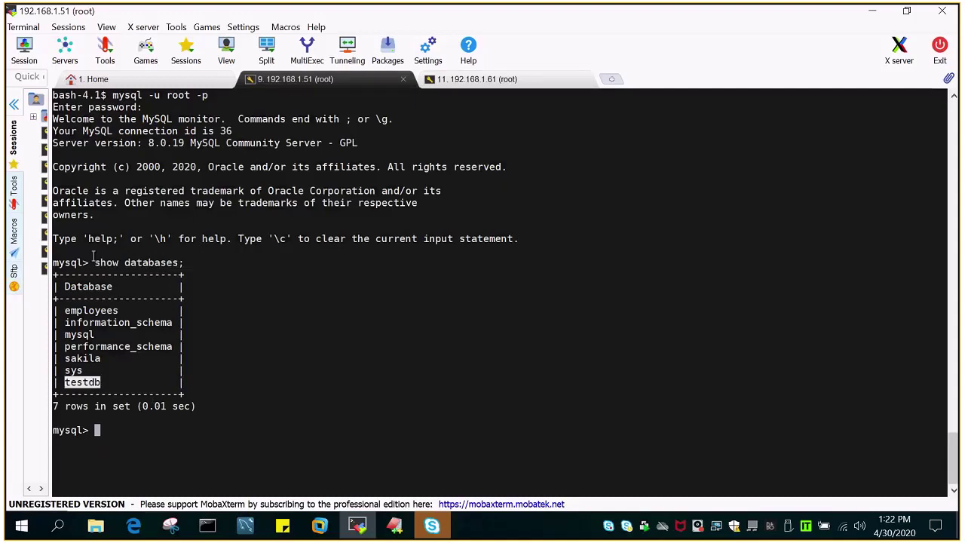
{"action": "left_click_drag", "start_coordinate": [93, 262], "coordinate": [302, 264]}
{"action": "right_click", "coordinate": [554, 151]}
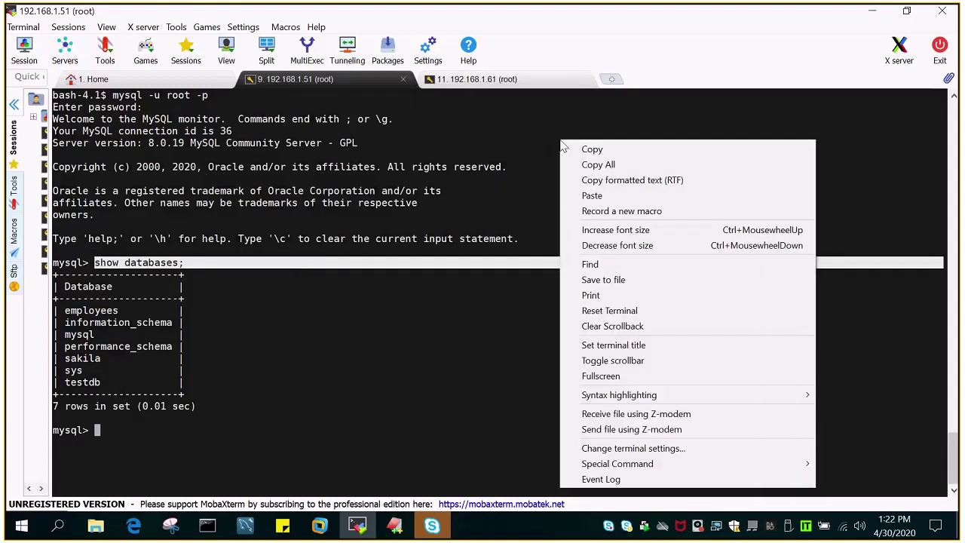
{"action": "left_click", "coordinate": [591, 195]}
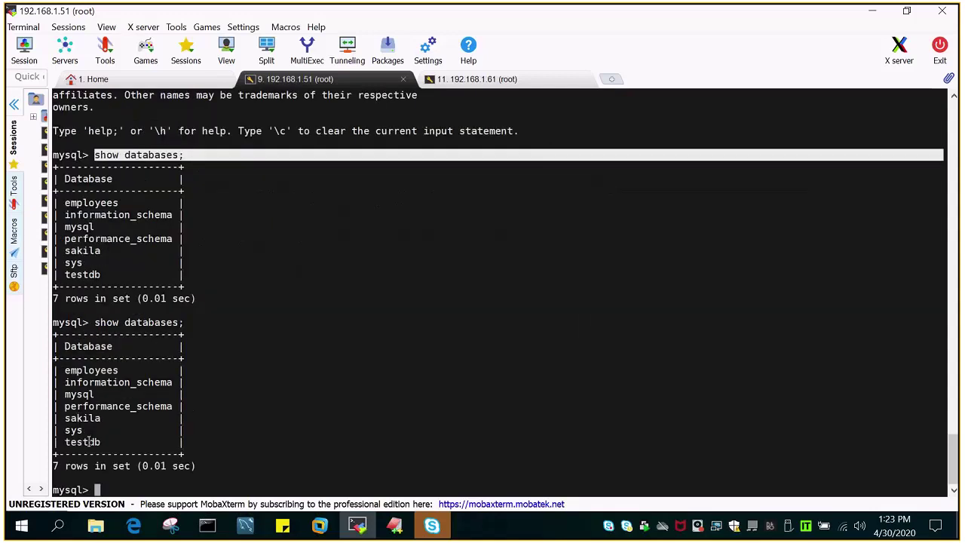
{"action": "double_click", "coordinate": [83, 441]}
{"action": "key", "text": "ctrl+c"}
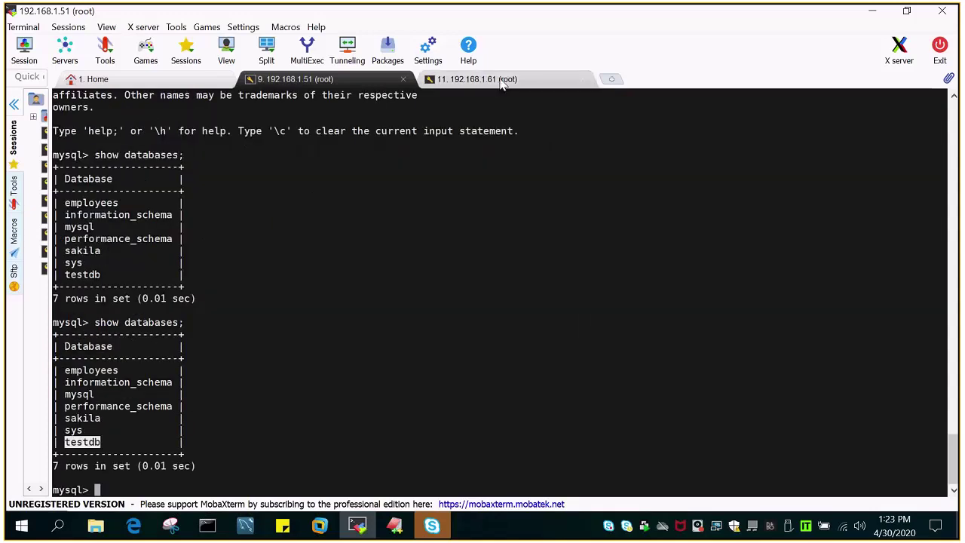
Step: Run "show databases;" in the 192.168.1.61 session and check the list for testdb
{"action": "left_click", "coordinate": [476, 79]}
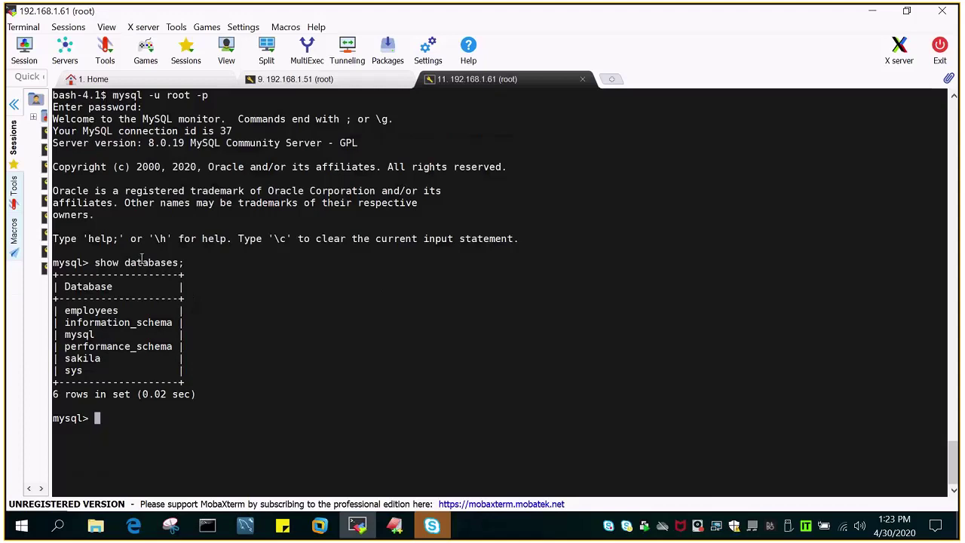
{"action": "left_click_drag", "start_coordinate": [95, 263], "coordinate": [240, 262]}
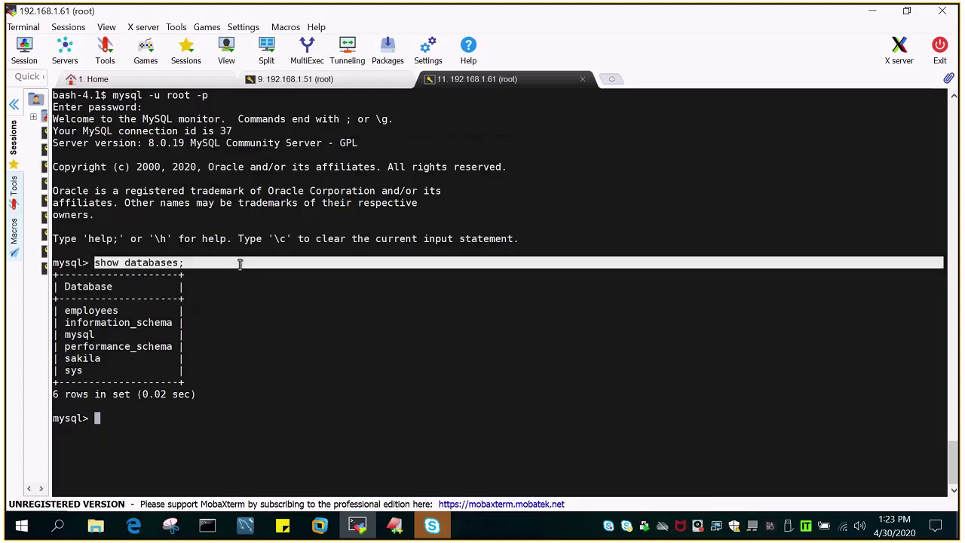
{"action": "right_click", "coordinate": [217, 334]}
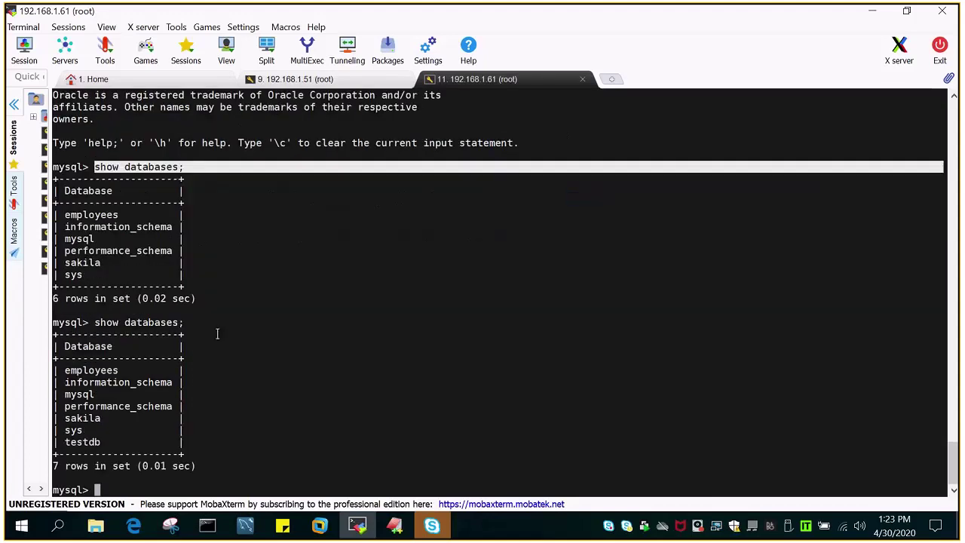
{"action": "double_click", "coordinate": [83, 441]}
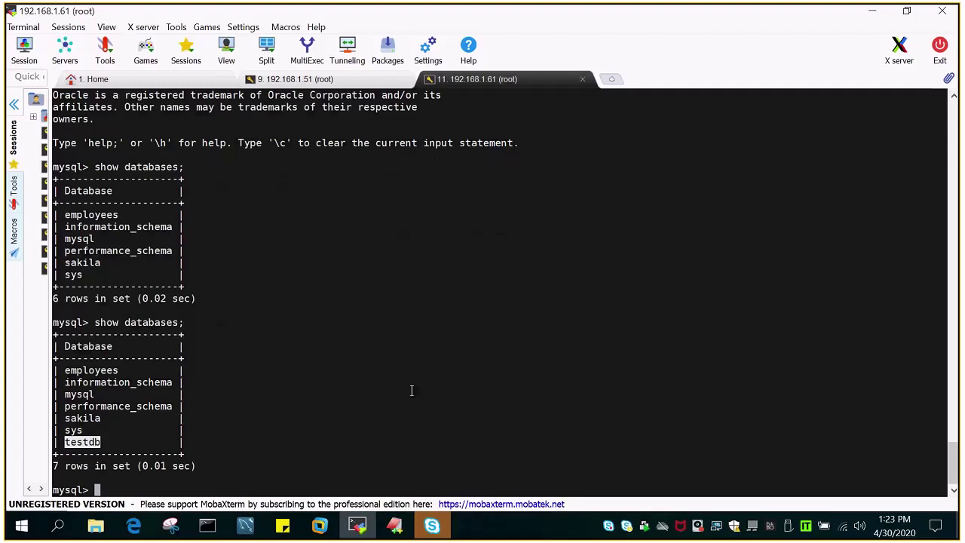
Step: Select the testdb database on 192.168.1.61 with "use testdb;" and list its tables with "show tables;"
{"action": "type", "text": "use"}
{"action": "right_click", "coordinate": [372, 196]}
{"action": "left_click", "coordinate": [417, 218]}
{"action": "type", "text": ";"}
{"action": "key", "text": "Return"}
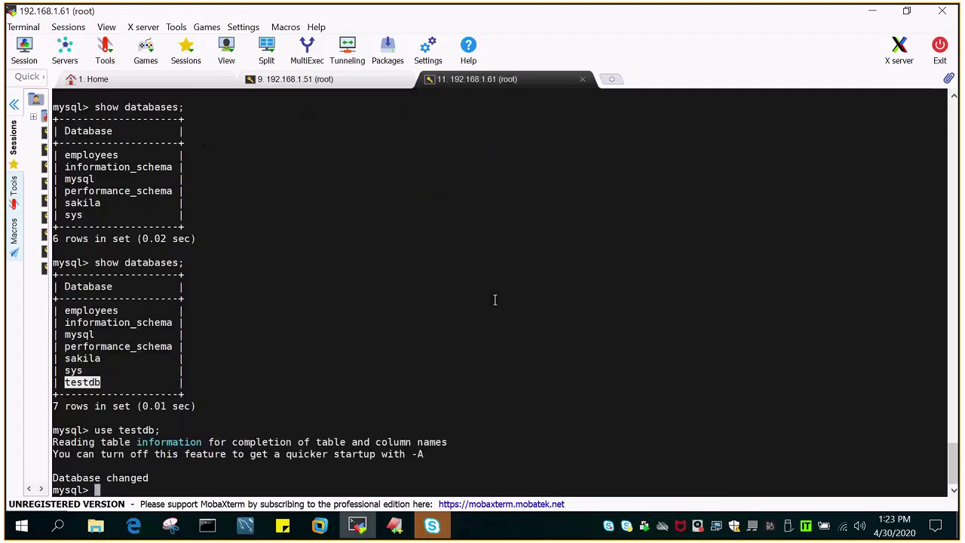
{"action": "type", "text": "show tables;"}
{"action": "key", "text": "Return"}
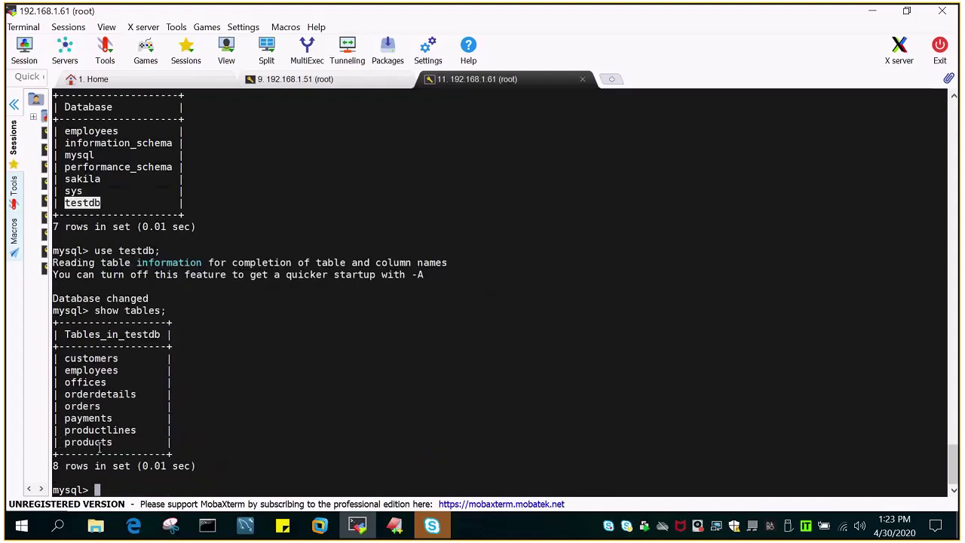
{"action": "left_click", "coordinate": [395, 527]}
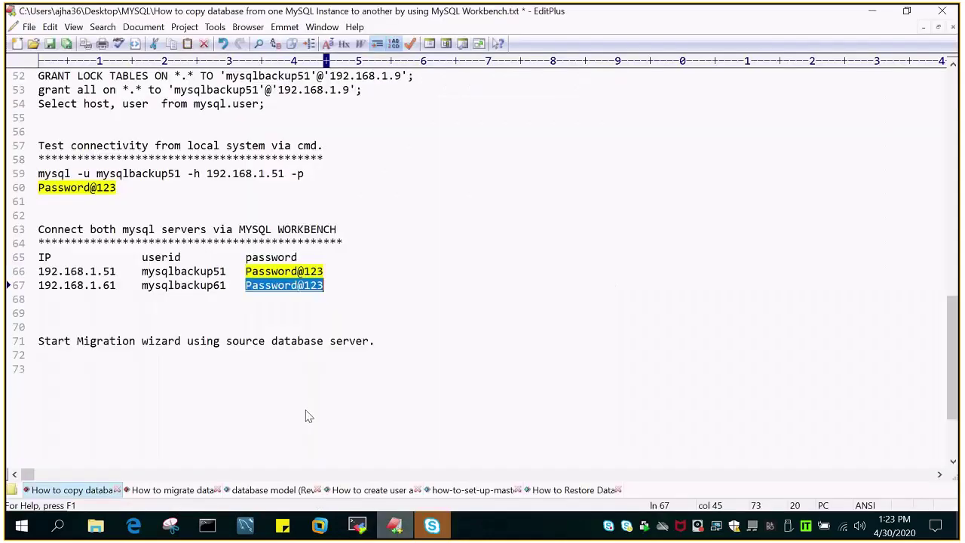
{"action": "scroll", "coordinate": [306, 416], "scroll_direction": "up", "scroll_amount": 7}
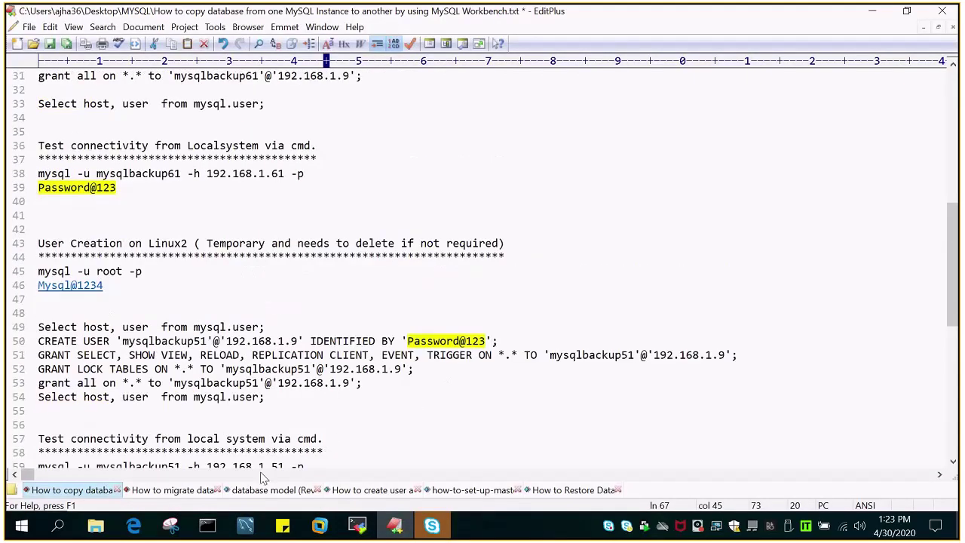
{"action": "left_click", "coordinate": [247, 527]}
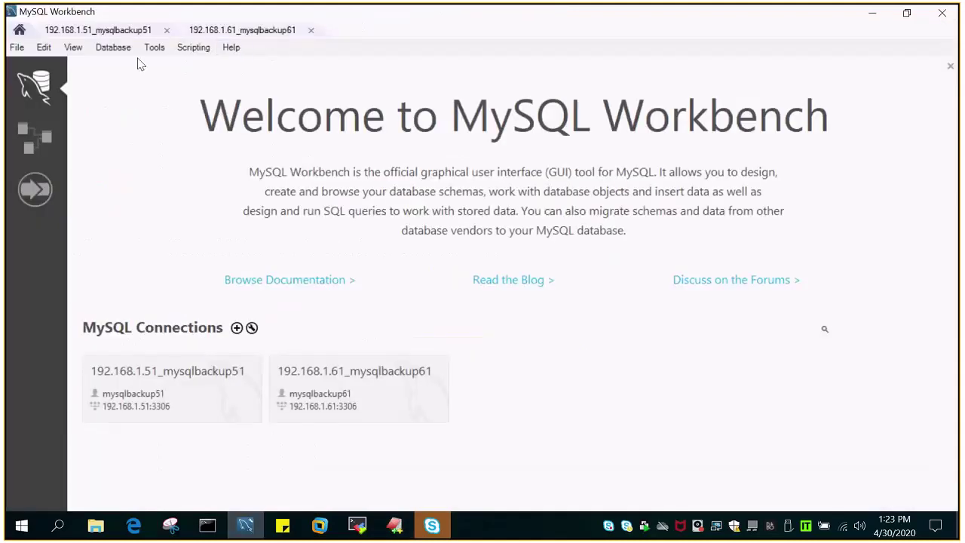
{"action": "left_click", "coordinate": [114, 47]}
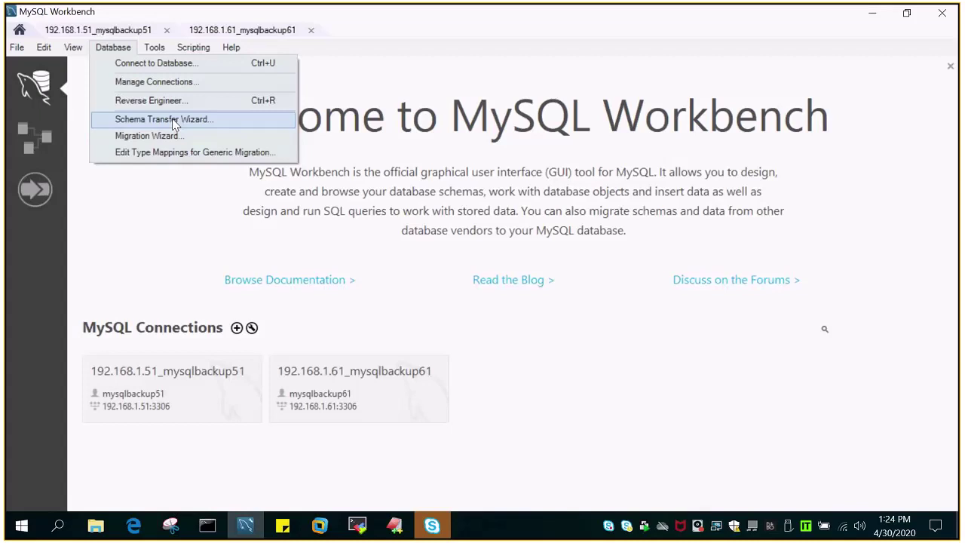
{"action": "left_click", "coordinate": [561, 338]}
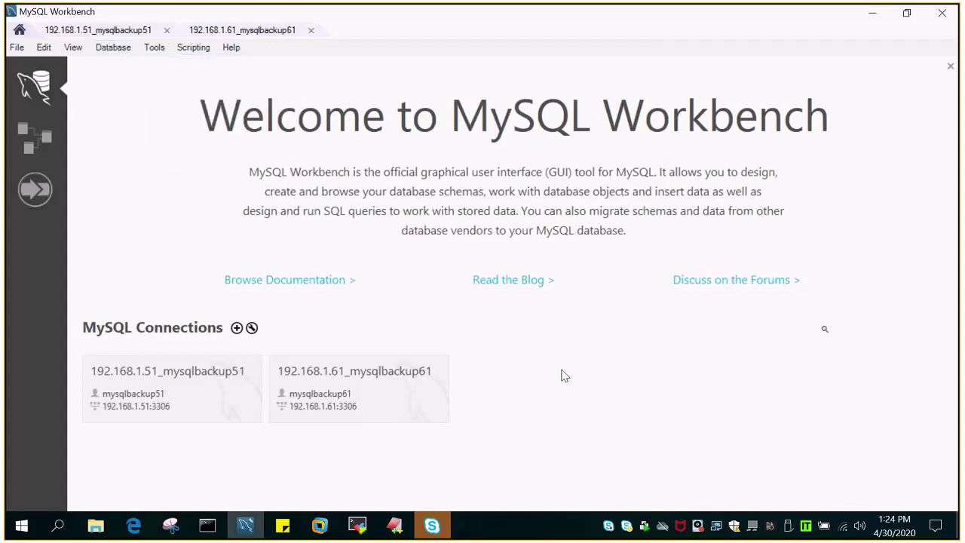